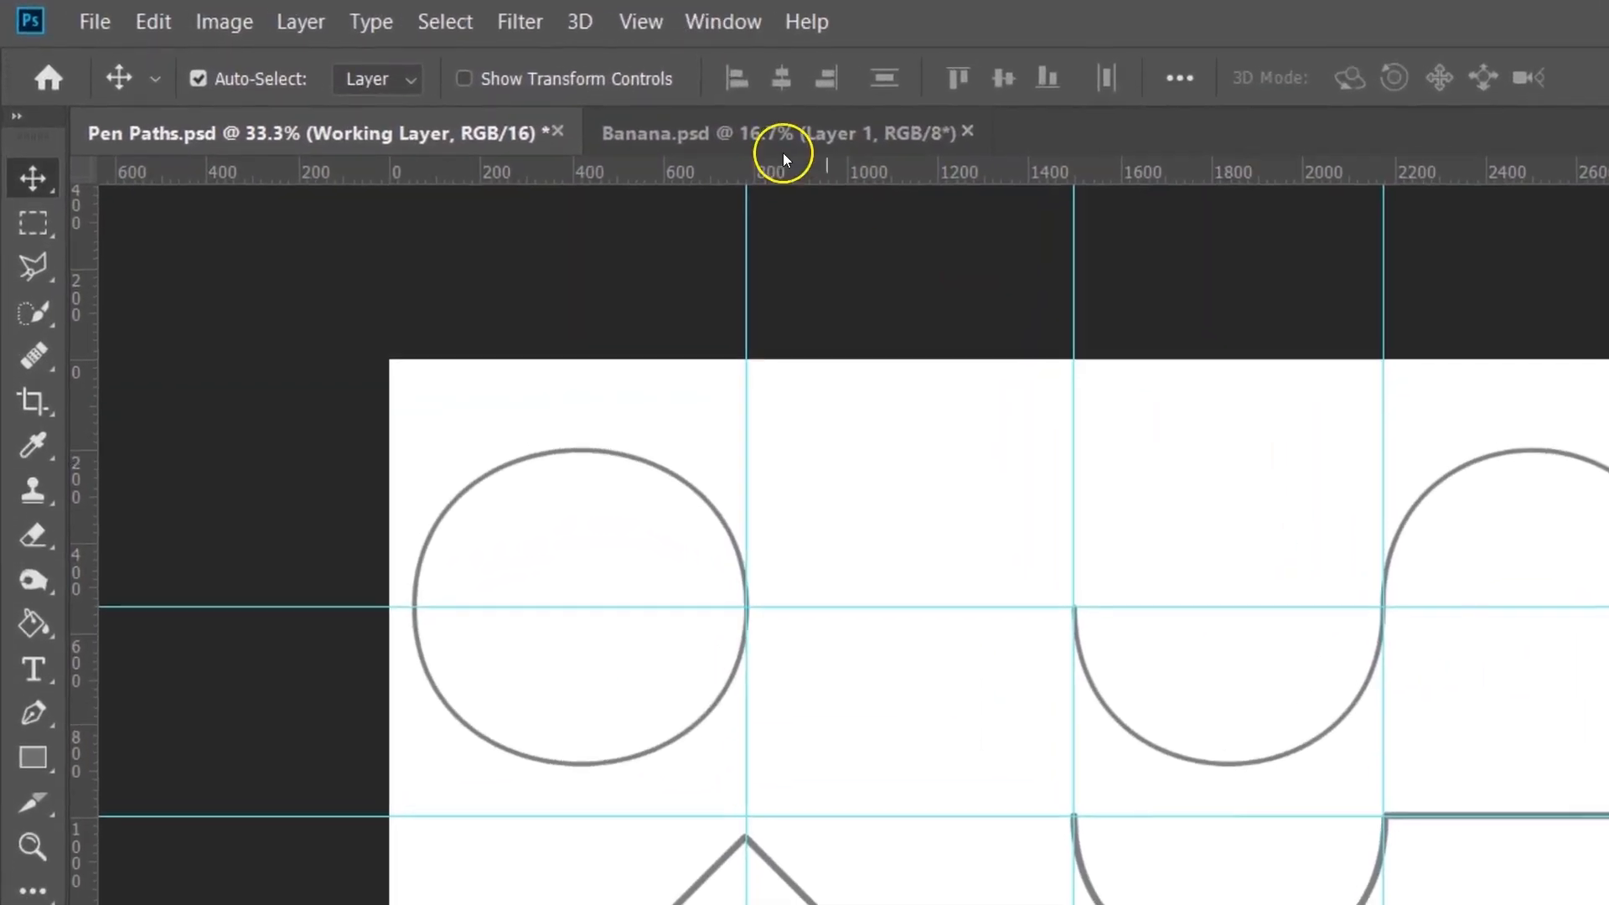
Review which panels are enabled and inspect the Brush tool's tip, size and hardness settings.
click(721, 18)
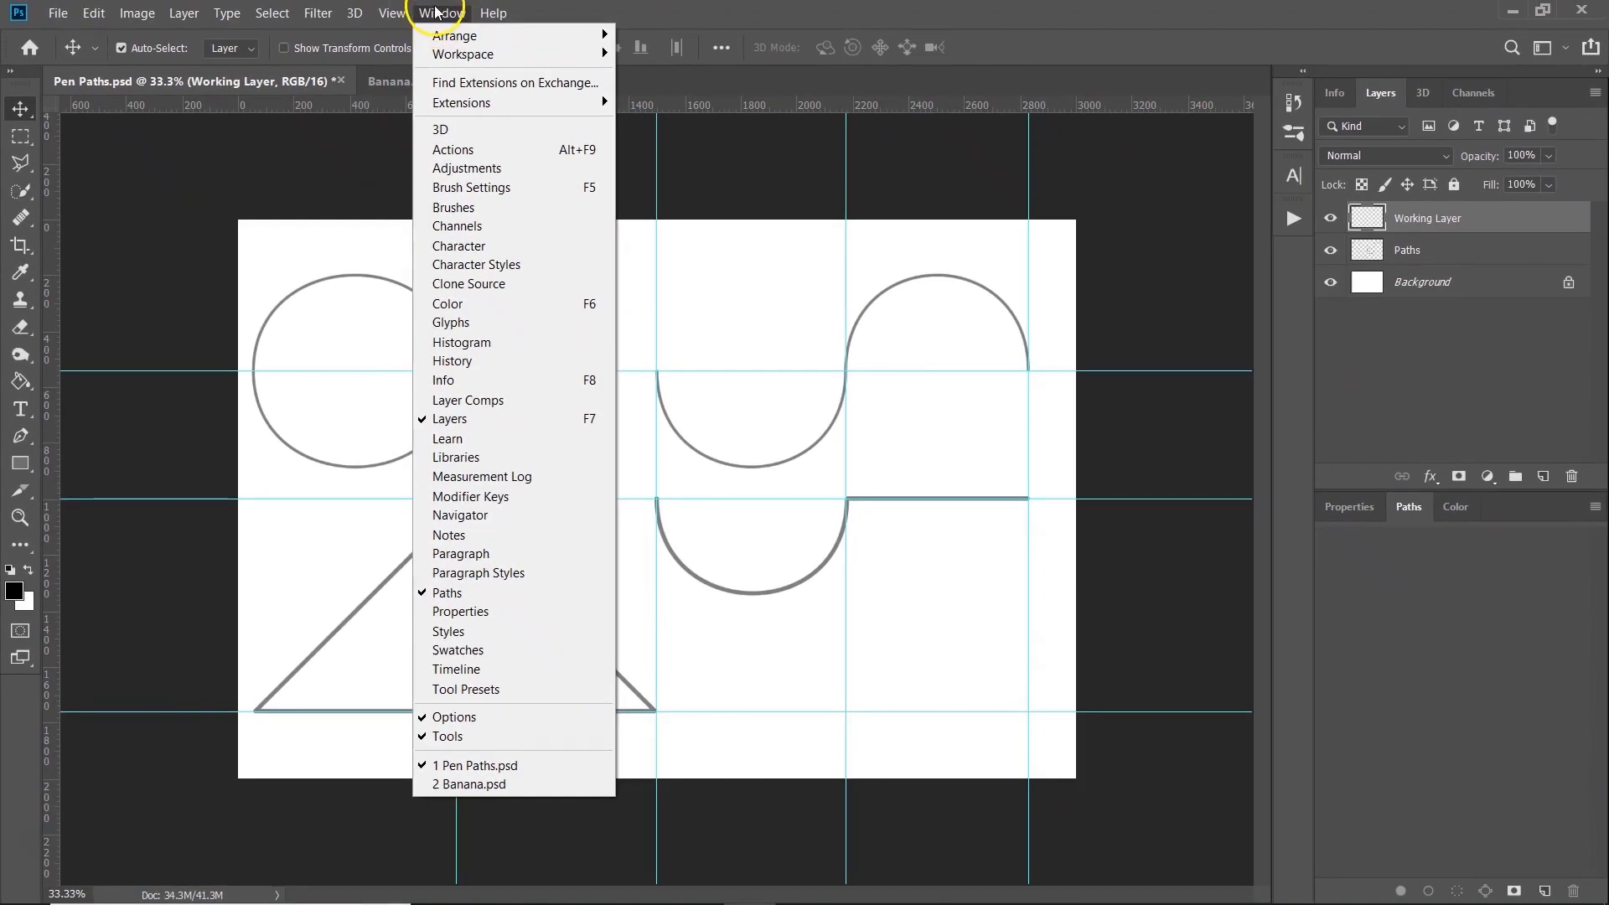
click(436, 11)
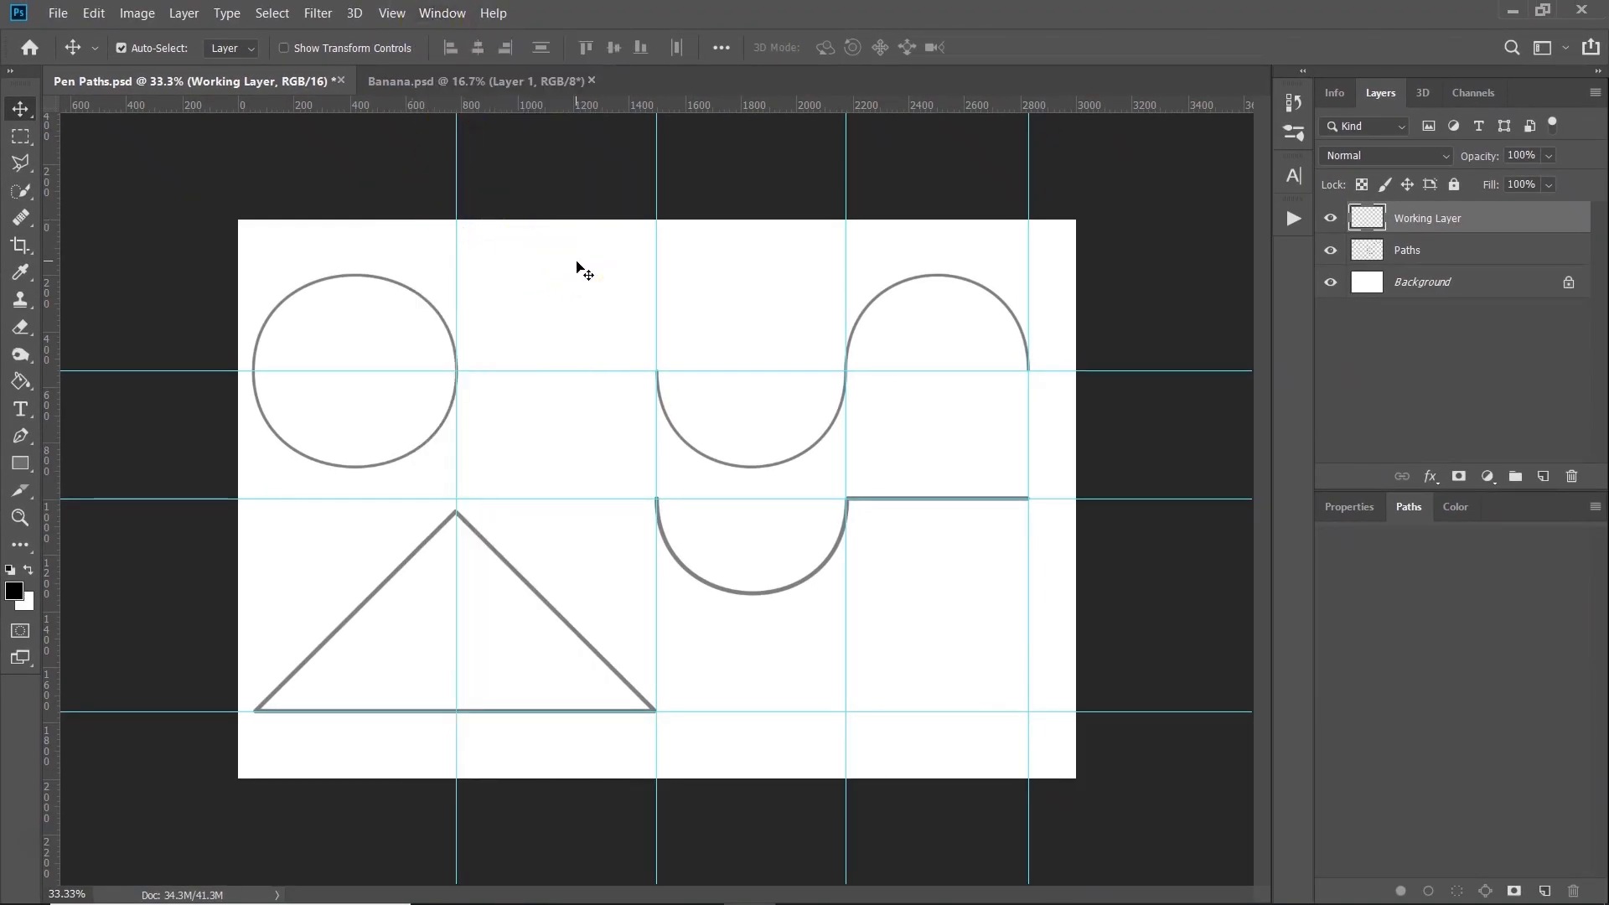
key(b)
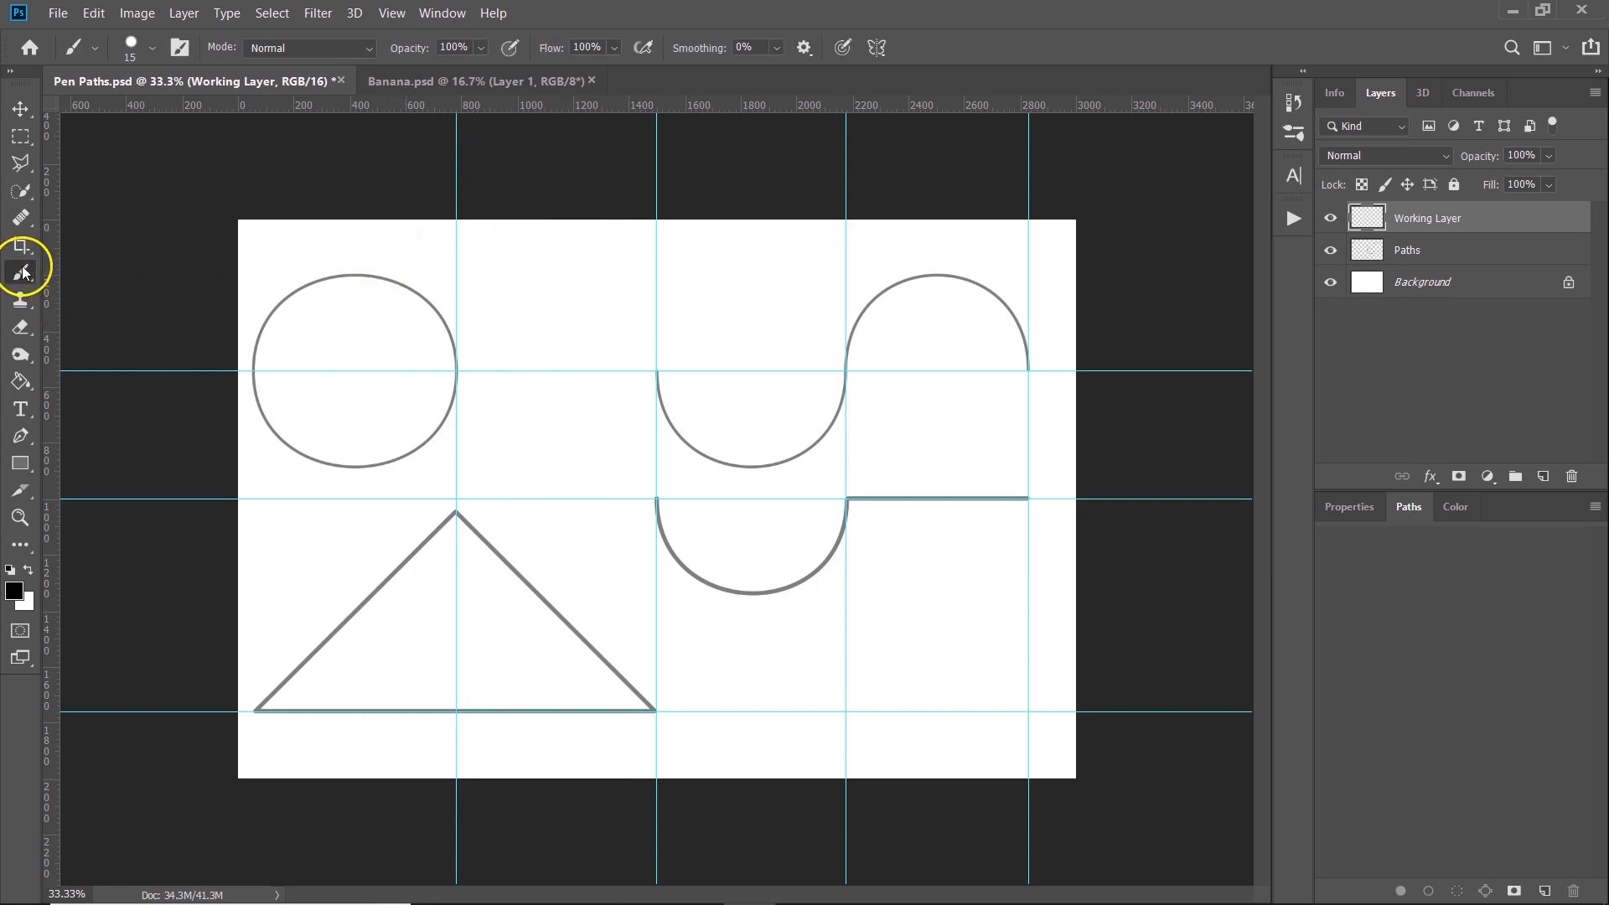
click(153, 50)
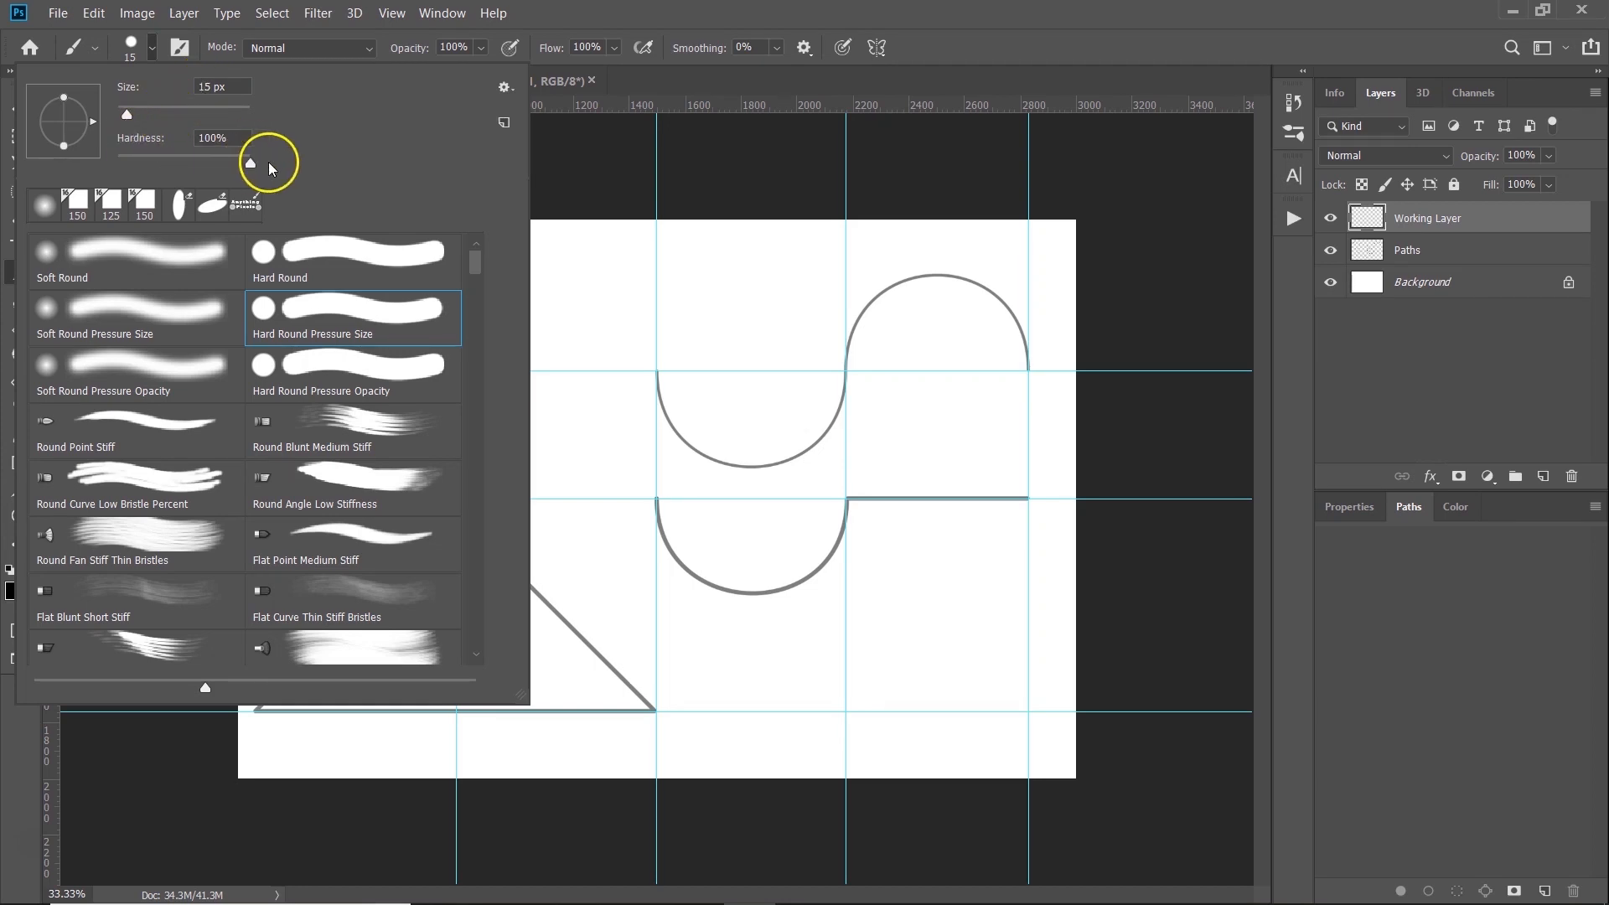
click(138, 55)
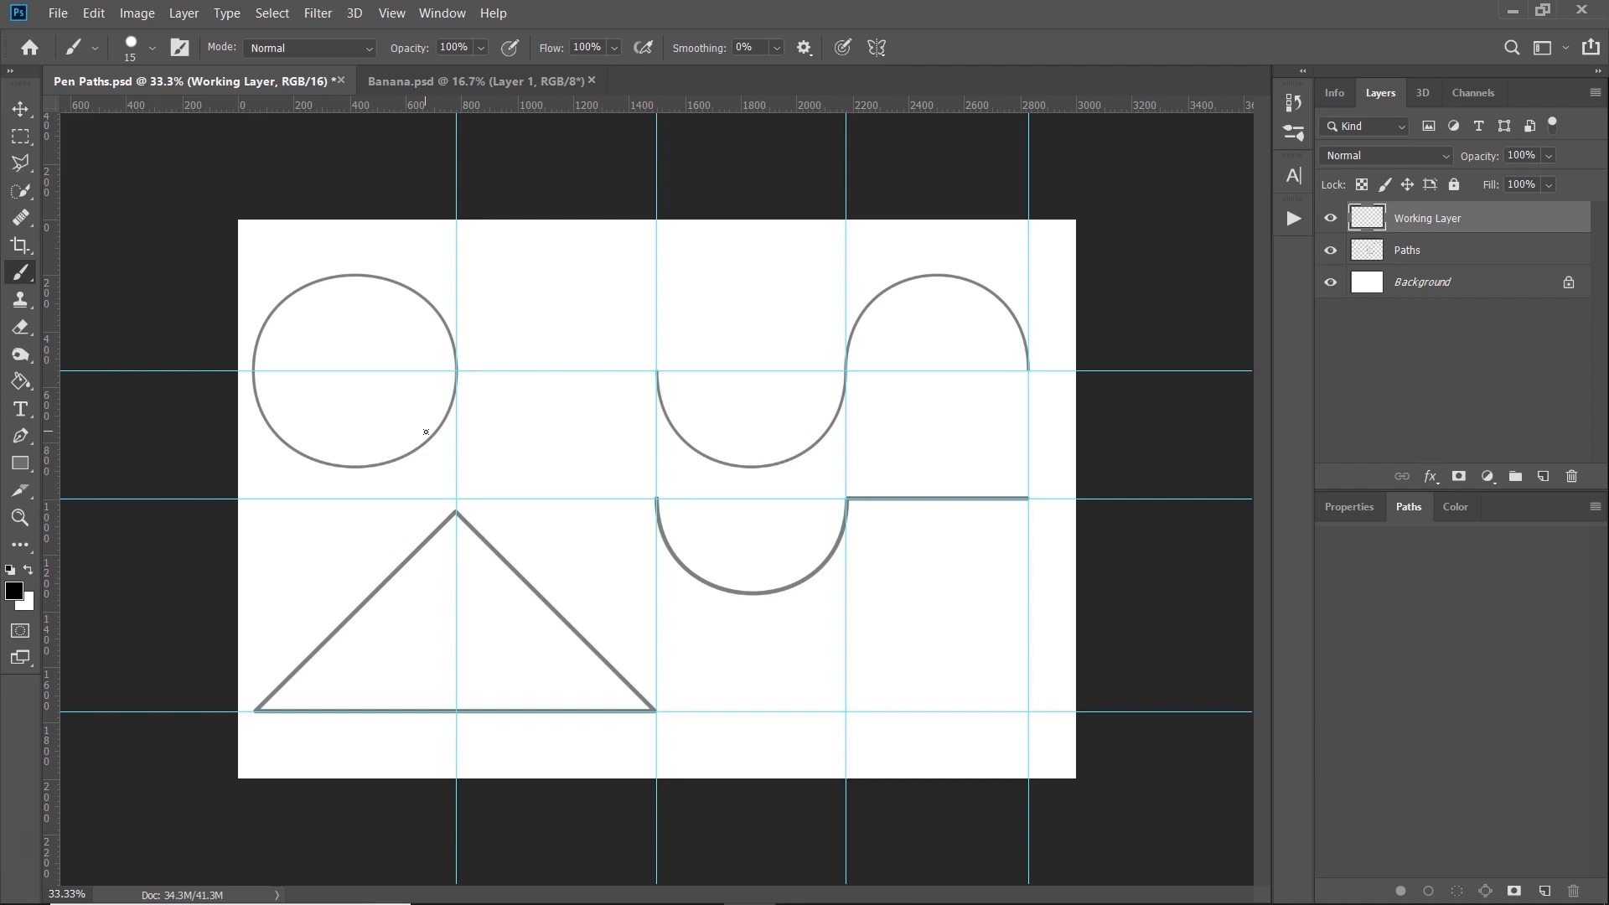
Trace the triangle template with the Pen tool, placing straight-segment anchor points at its three corners and closing the path.
key(p)
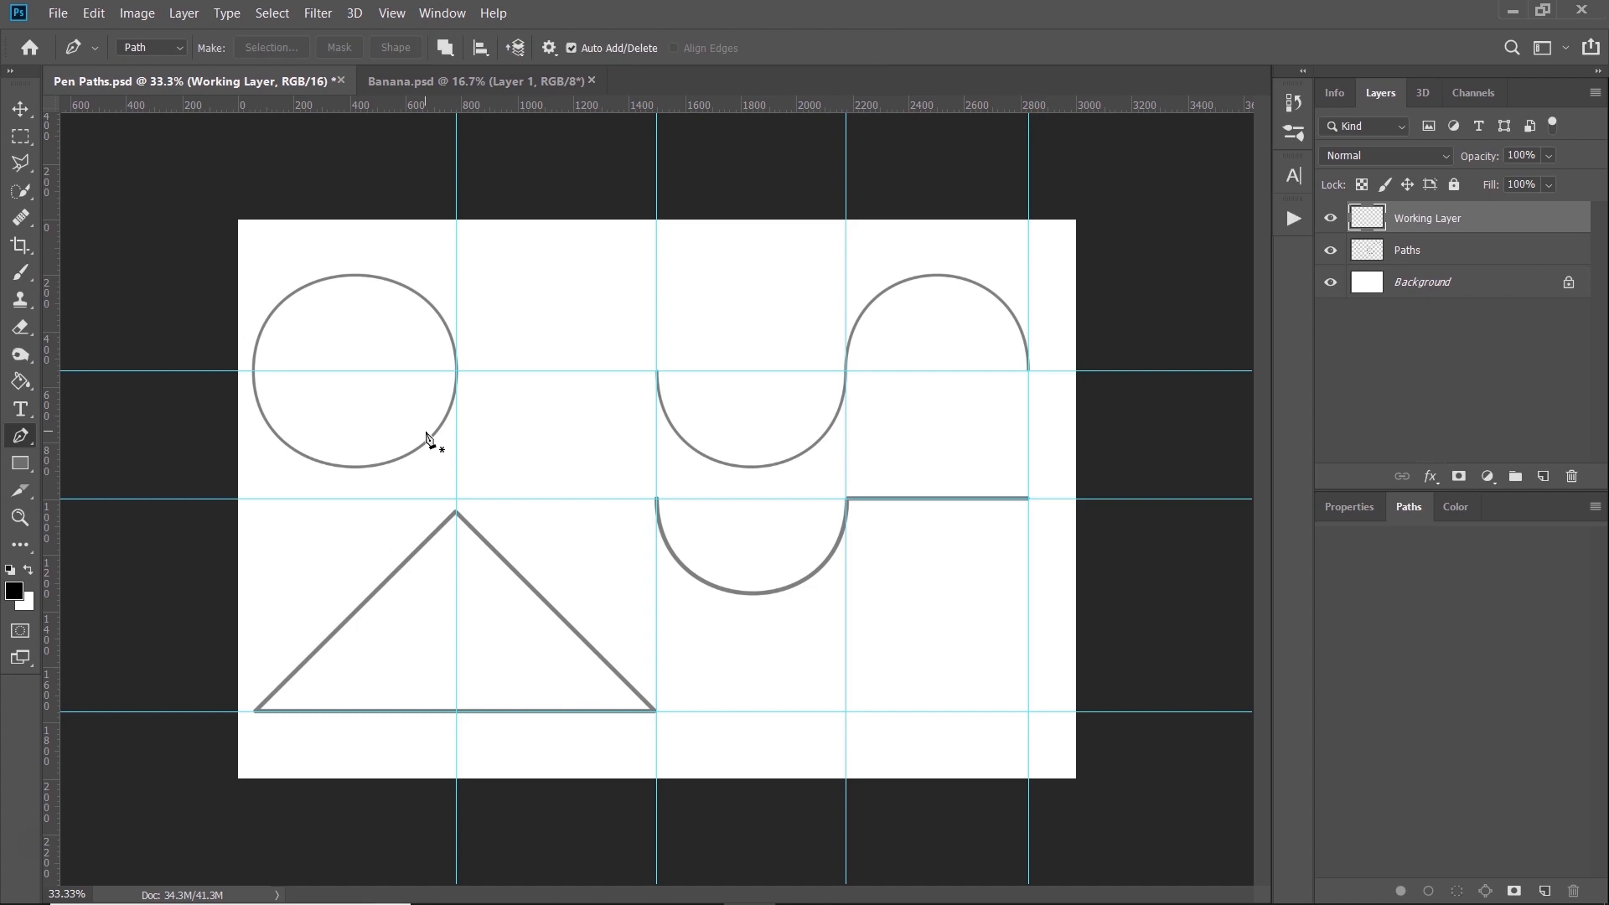
right_click(22, 435)
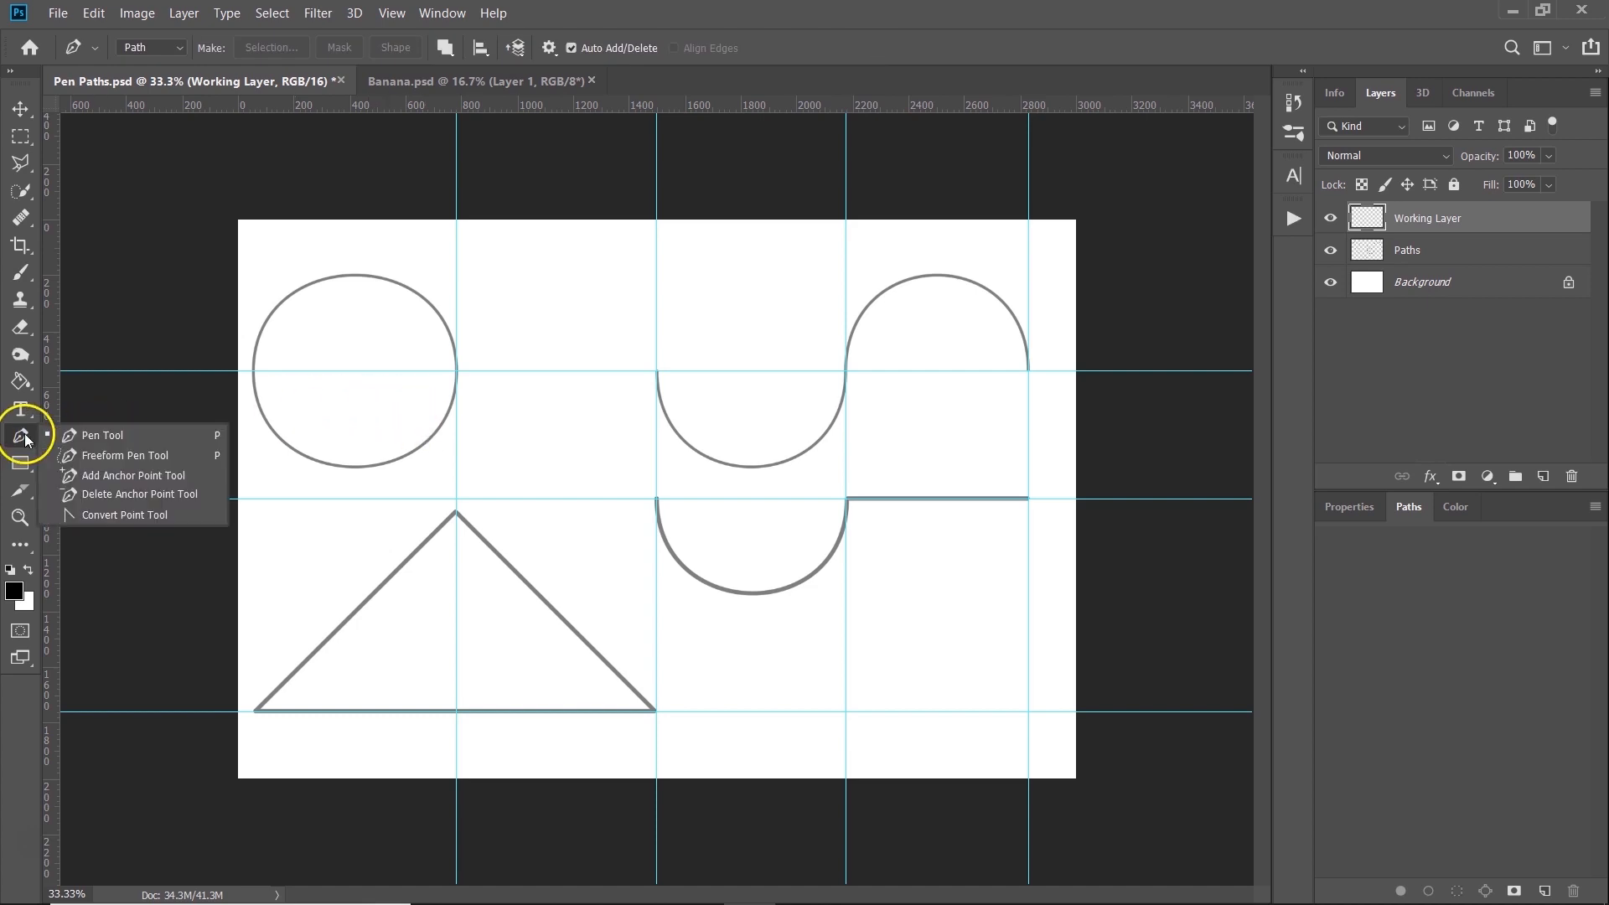
click(113, 435)
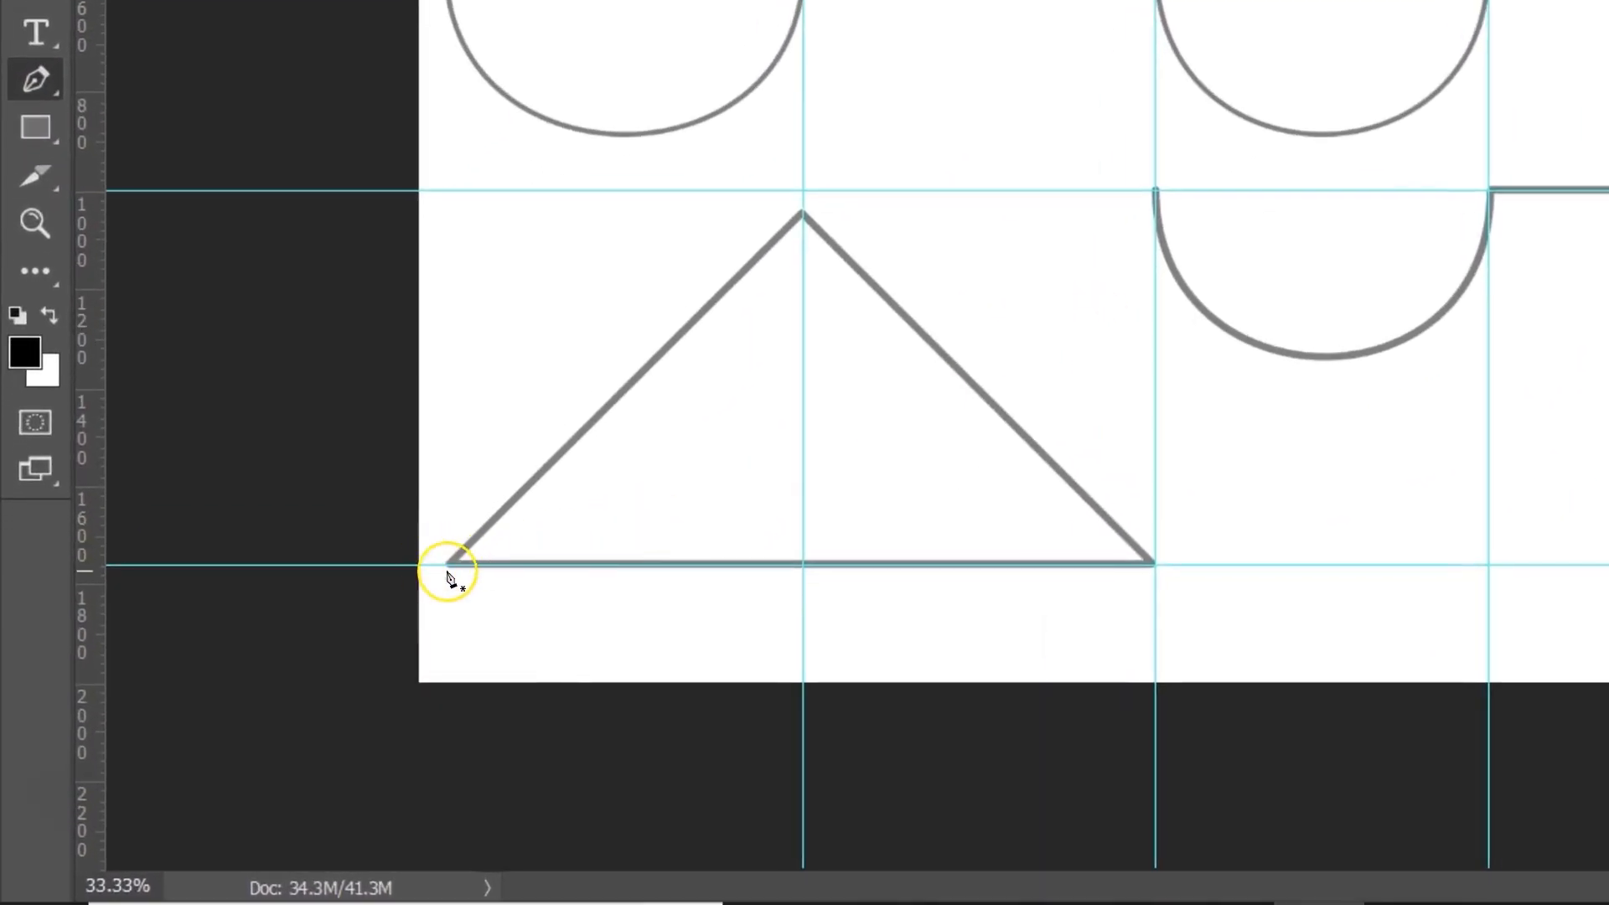
click(447, 565)
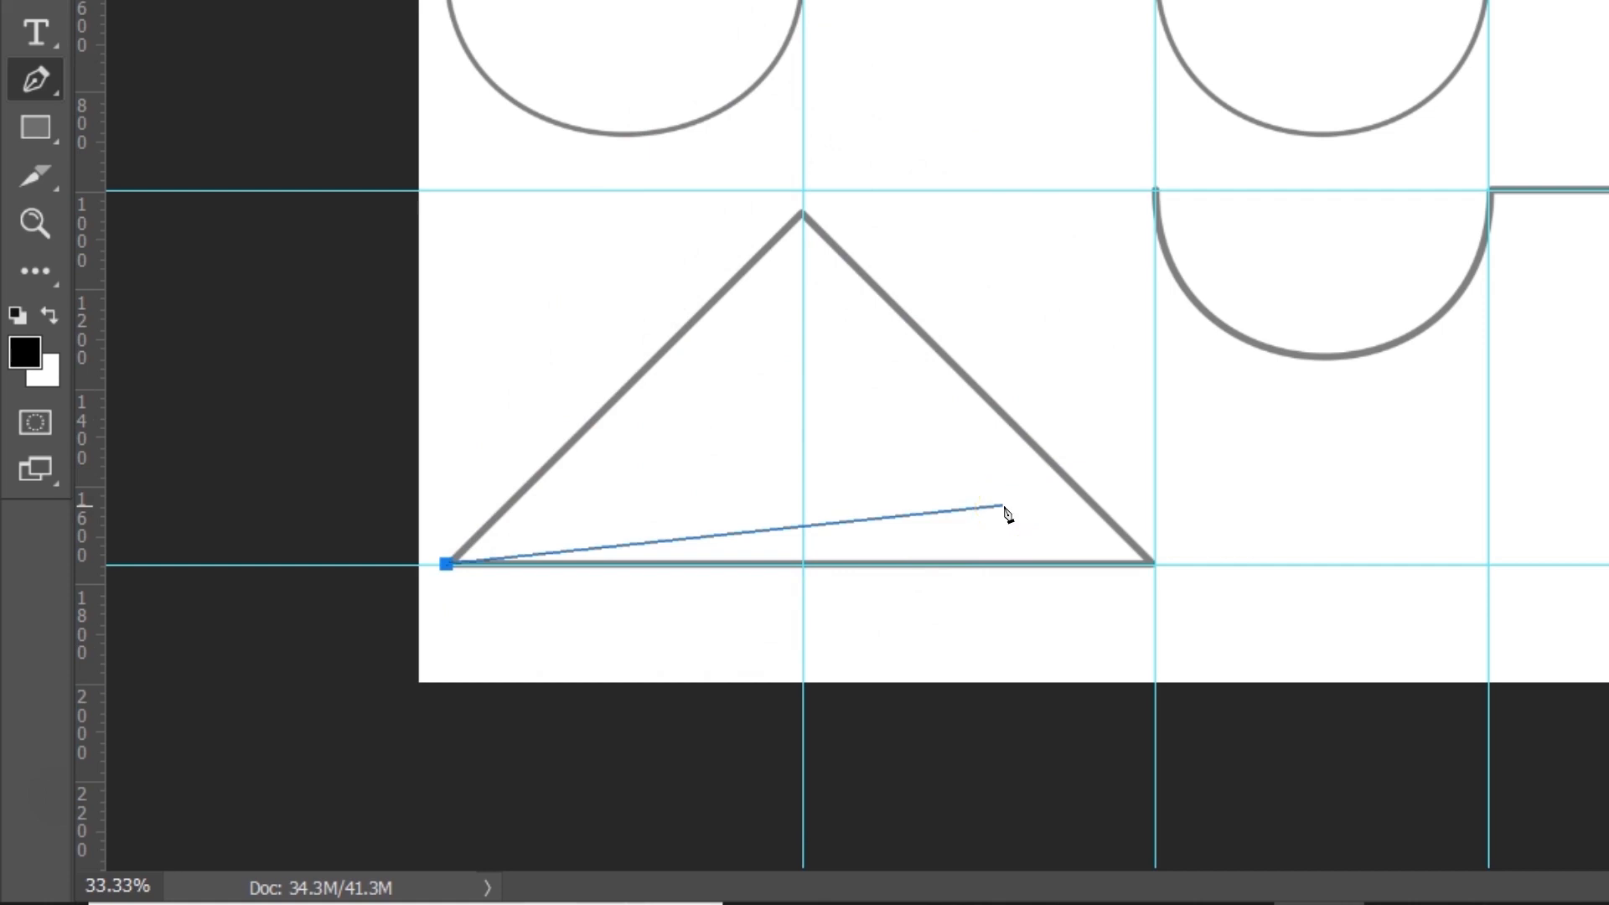
click(1153, 564)
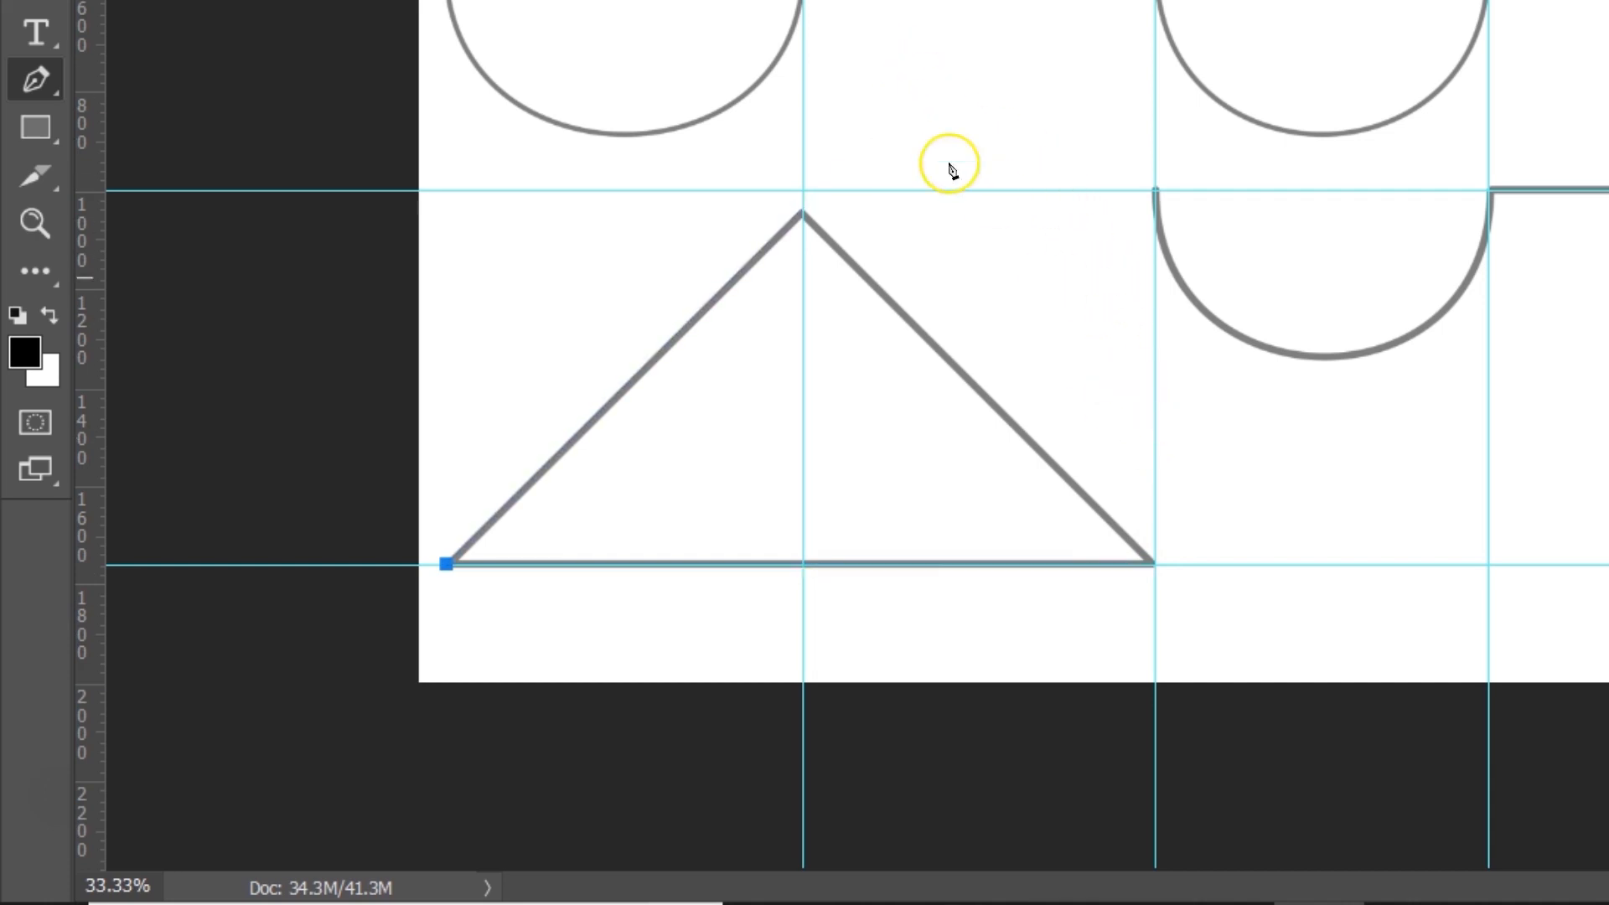
click(1153, 565)
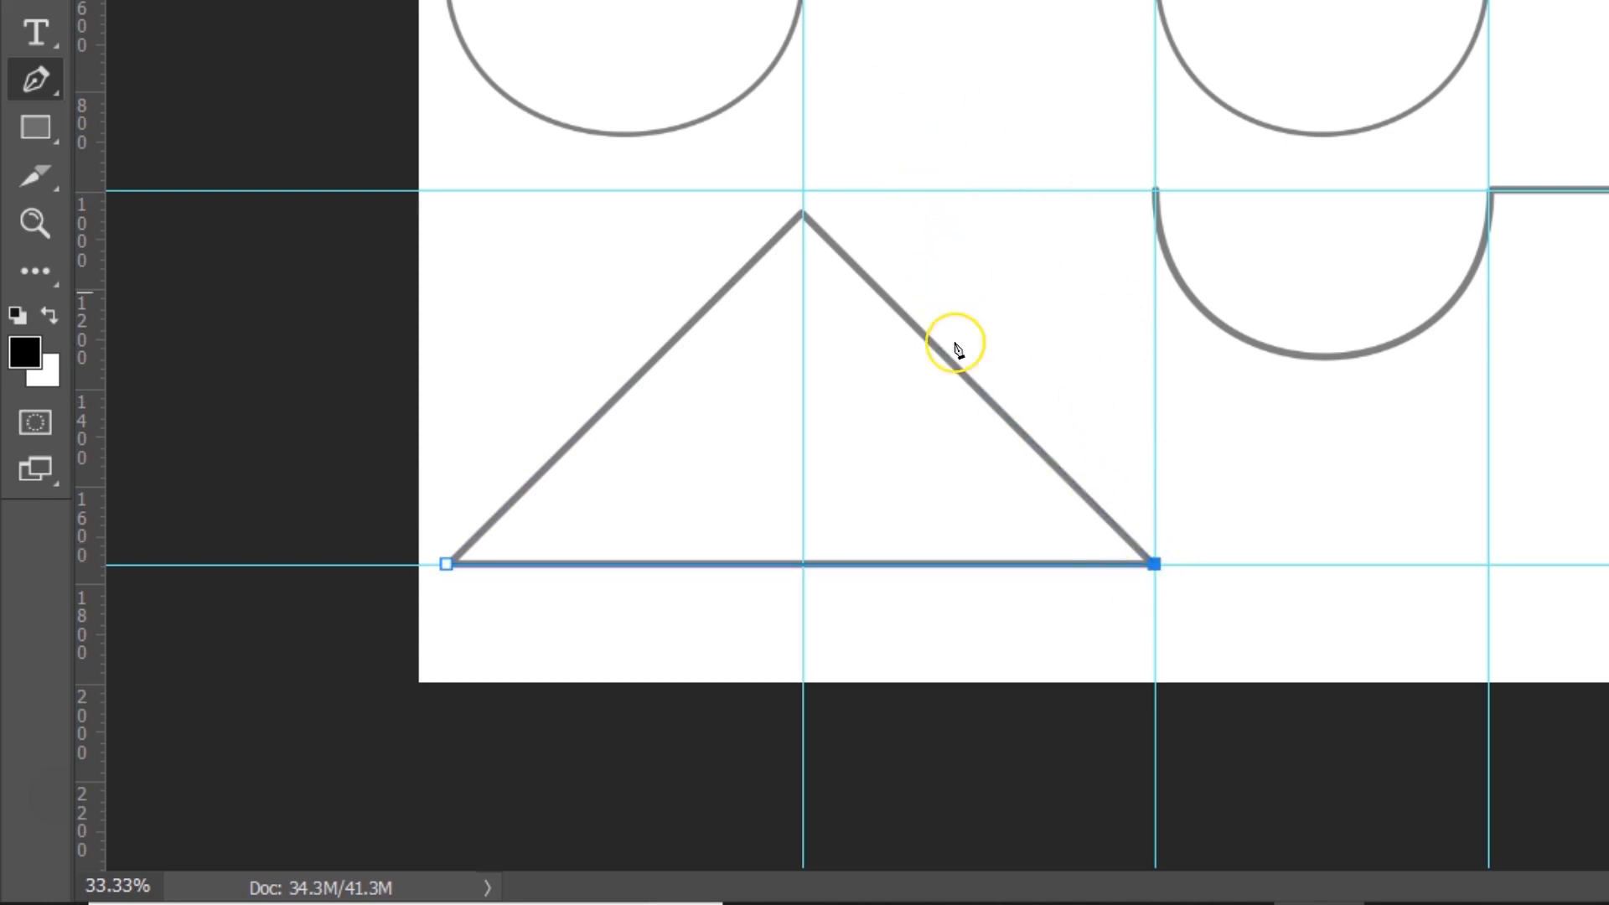
click(804, 216)
click(805, 214)
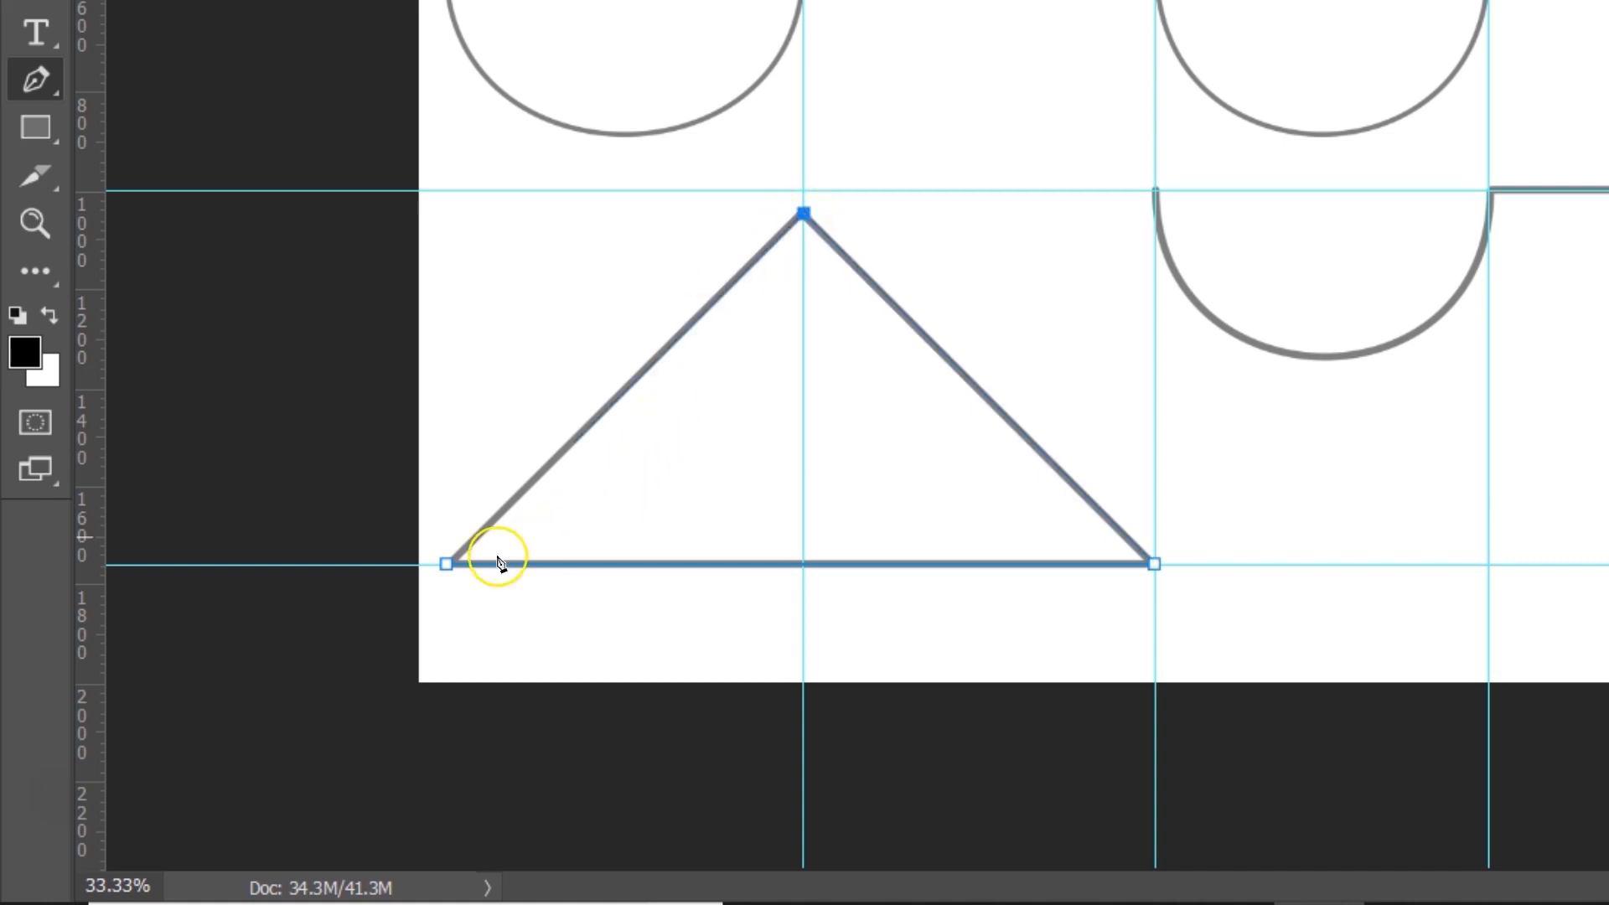
click(447, 564)
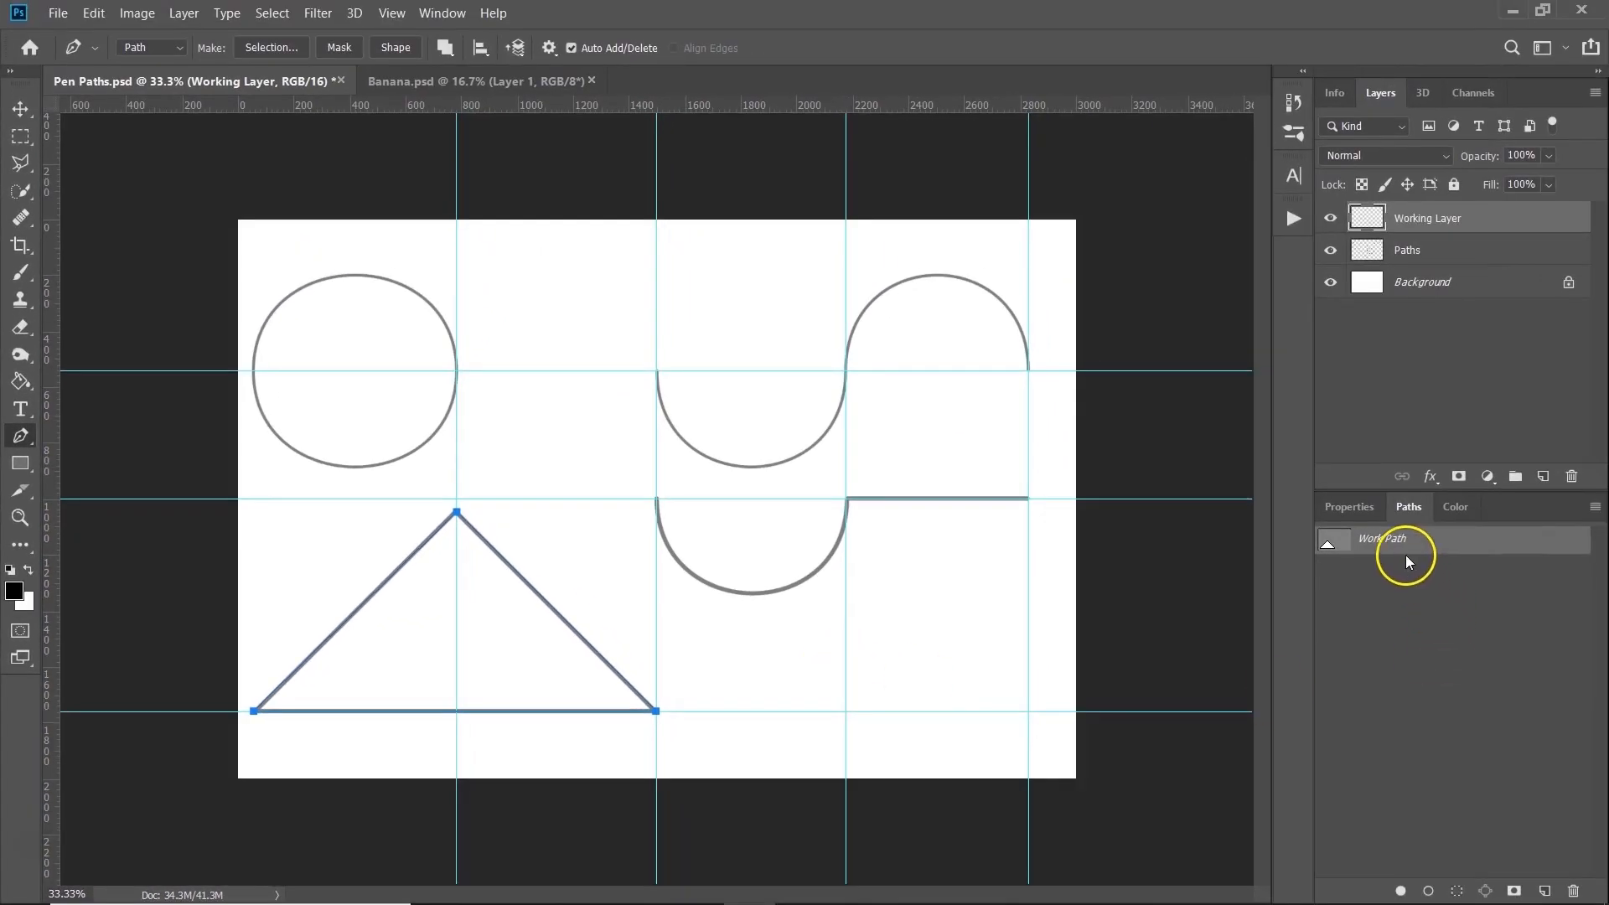
Stroke the triangle's work path using the Brush, with Simulate Pressure off.
right_click(1437, 543)
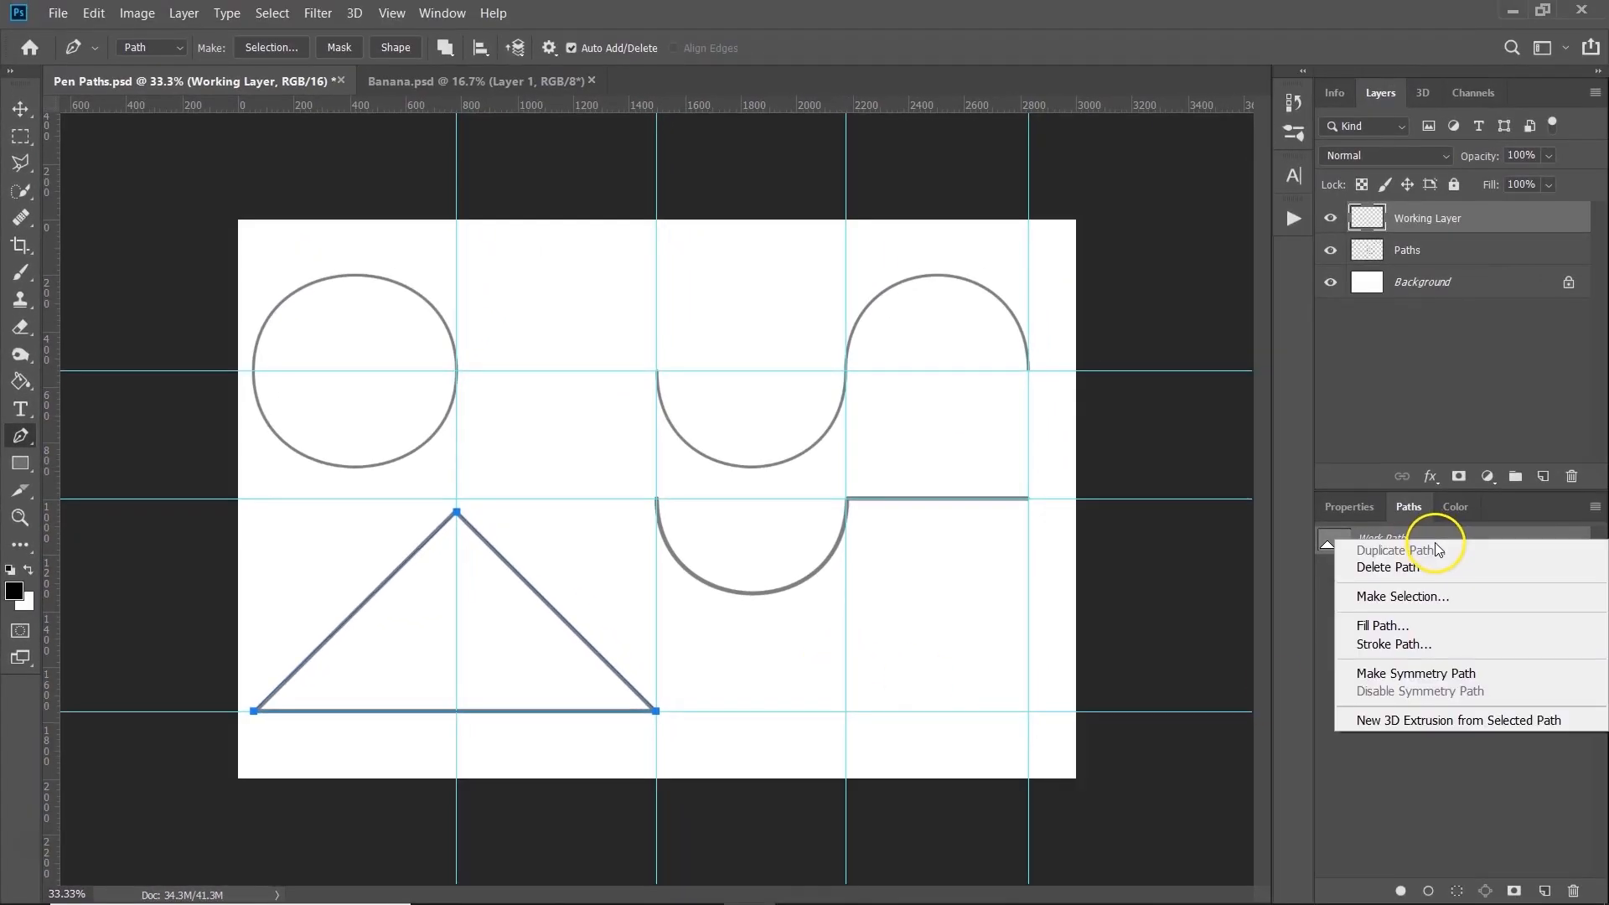
click(1416, 646)
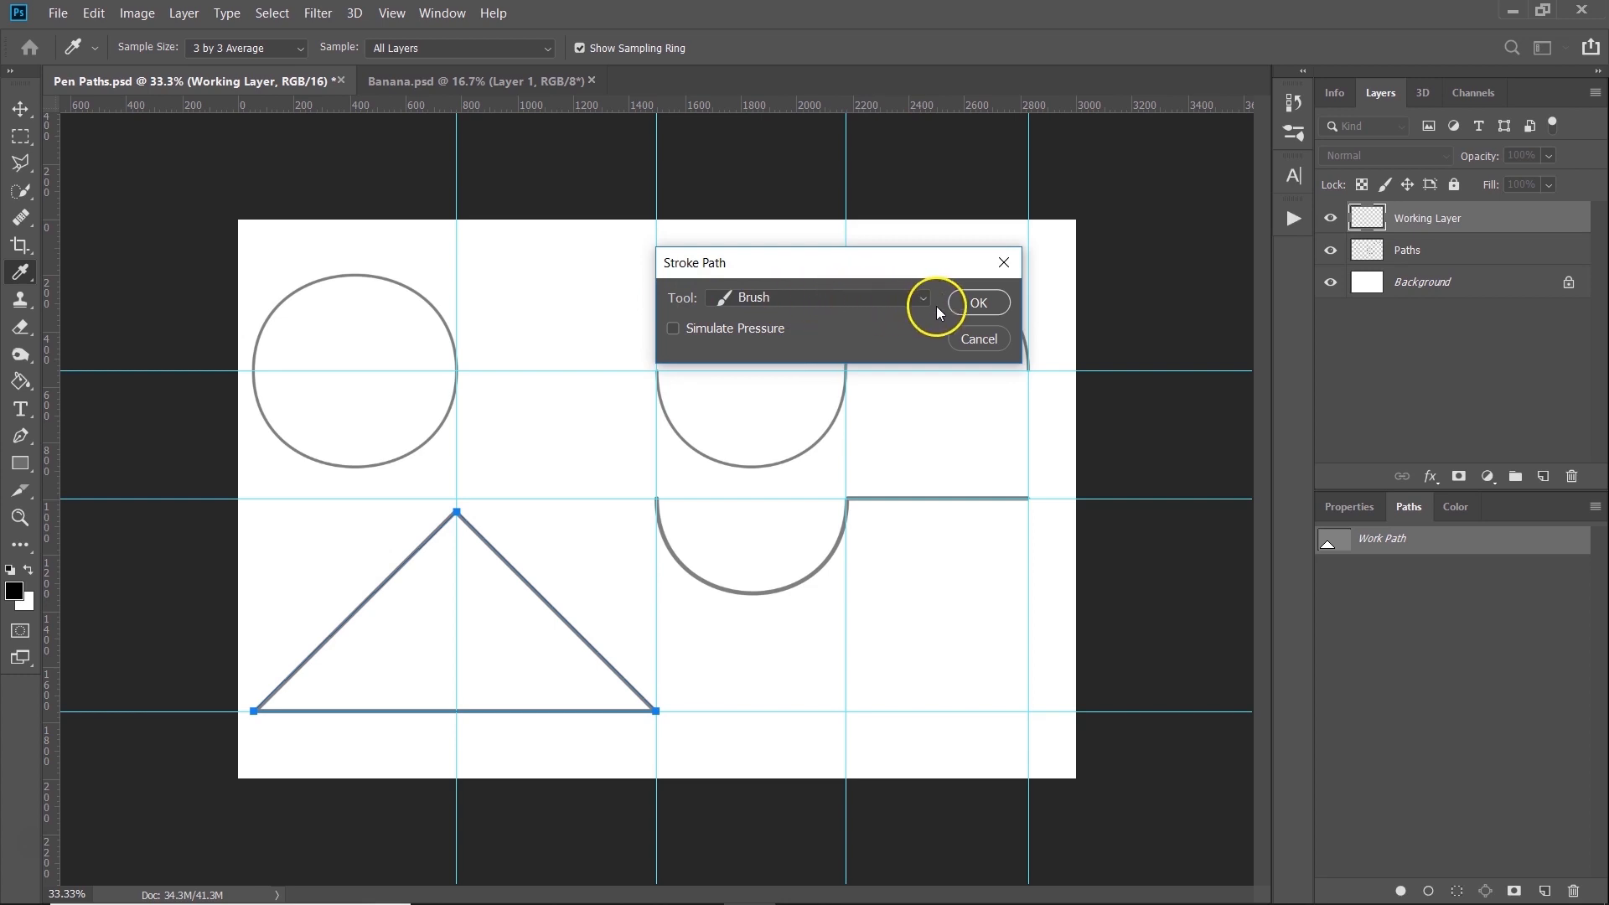
click(978, 303)
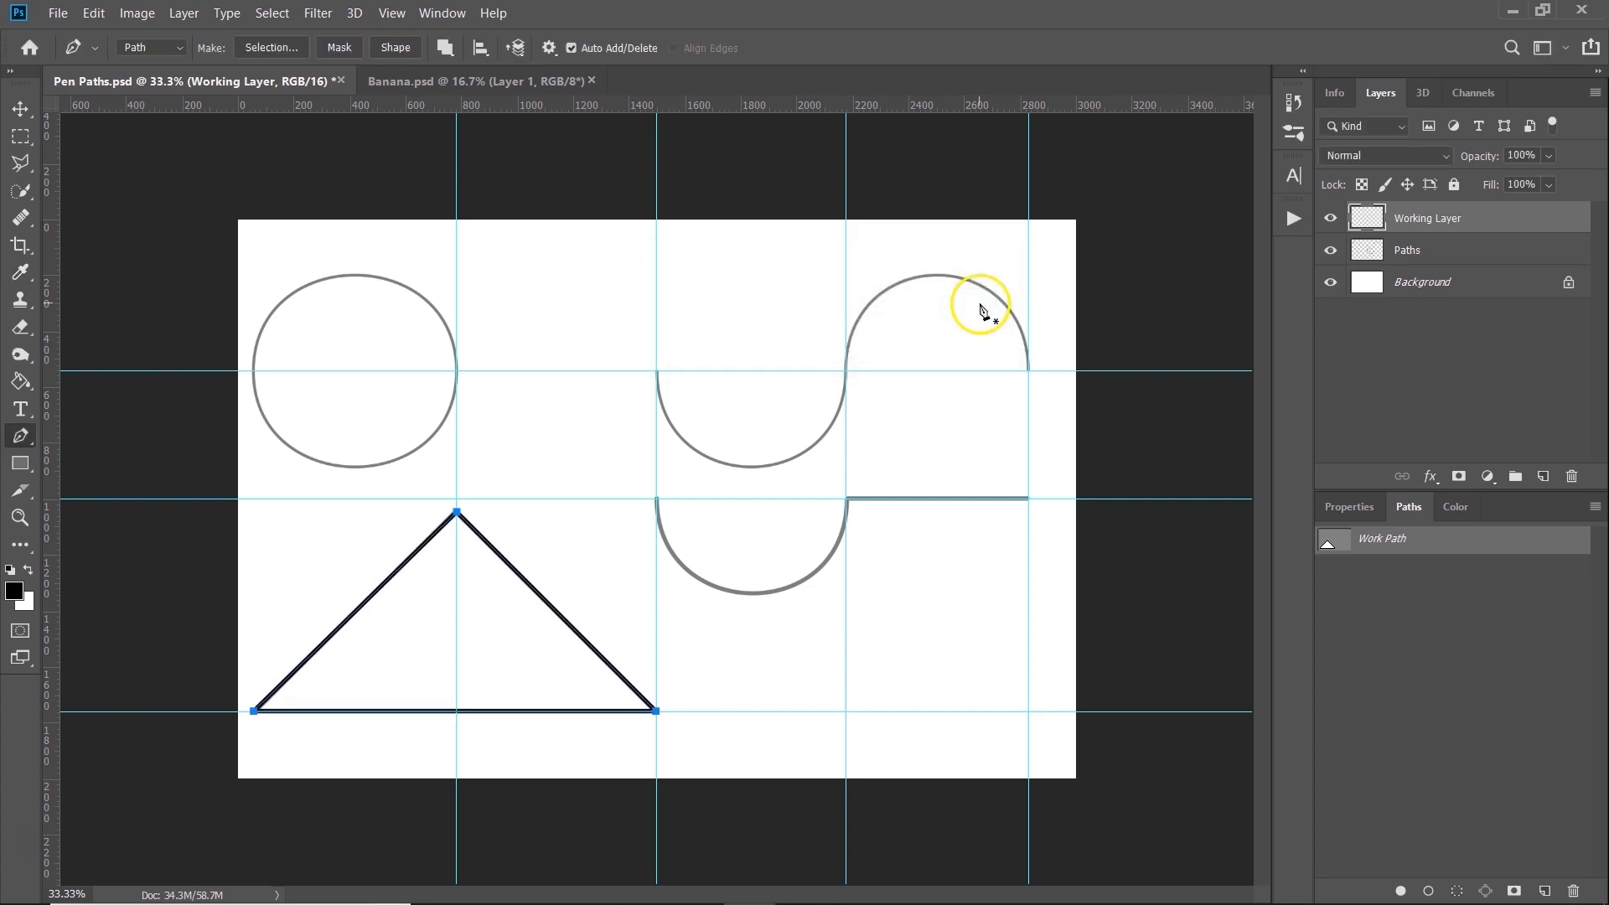
Deselect the triangle path and check its stroke by hiding and reshowing the Paths layer.
click(1449, 651)
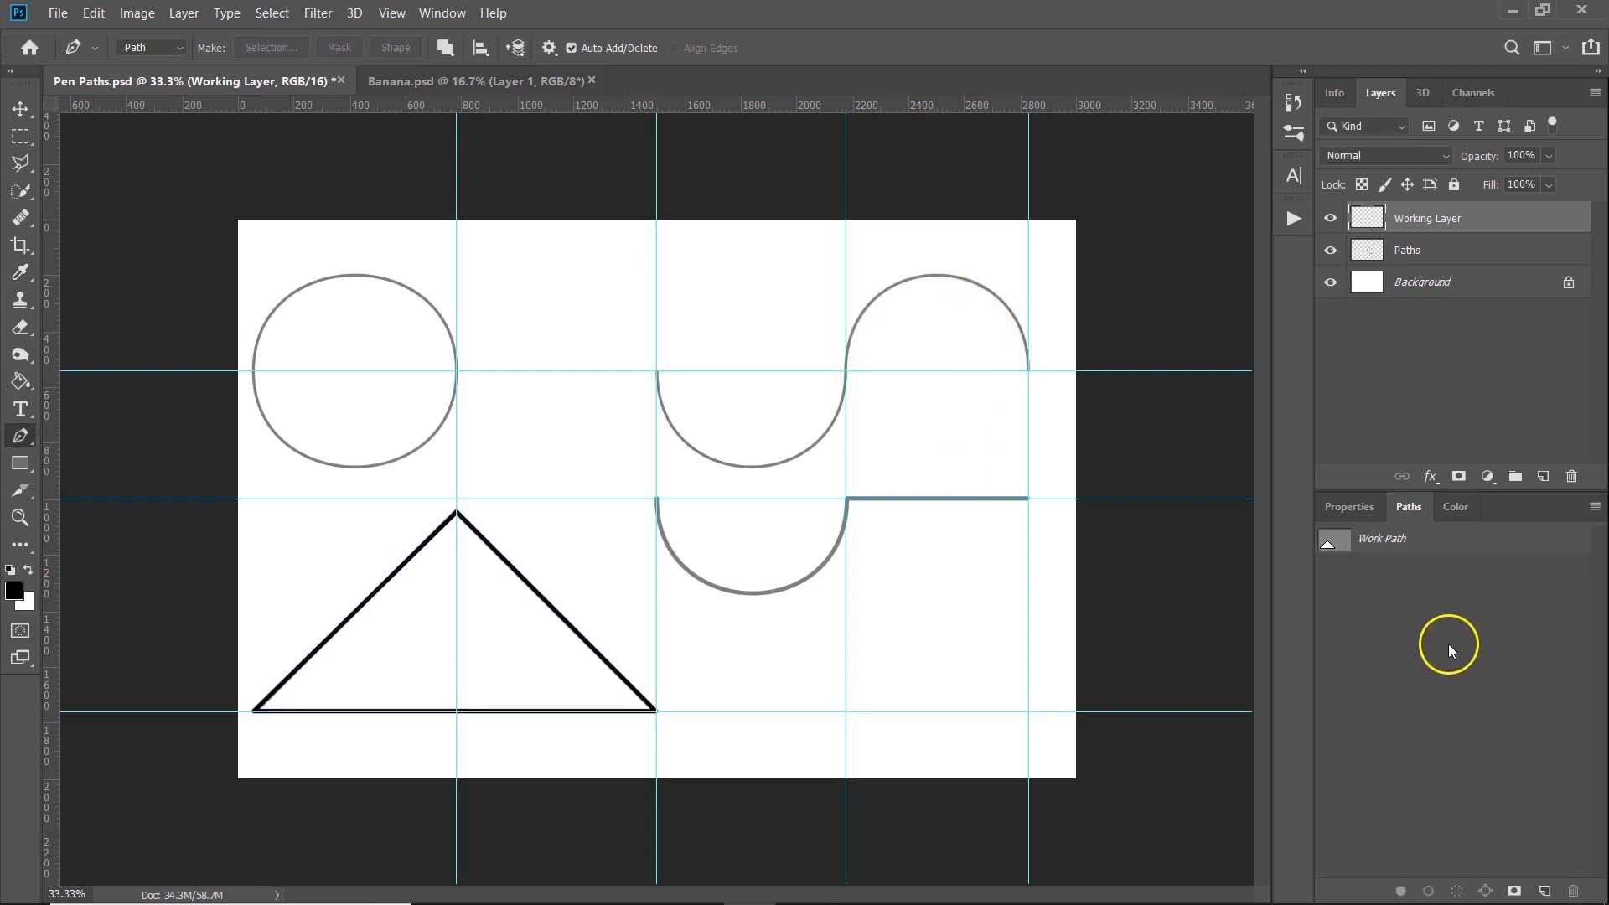
click(1332, 252)
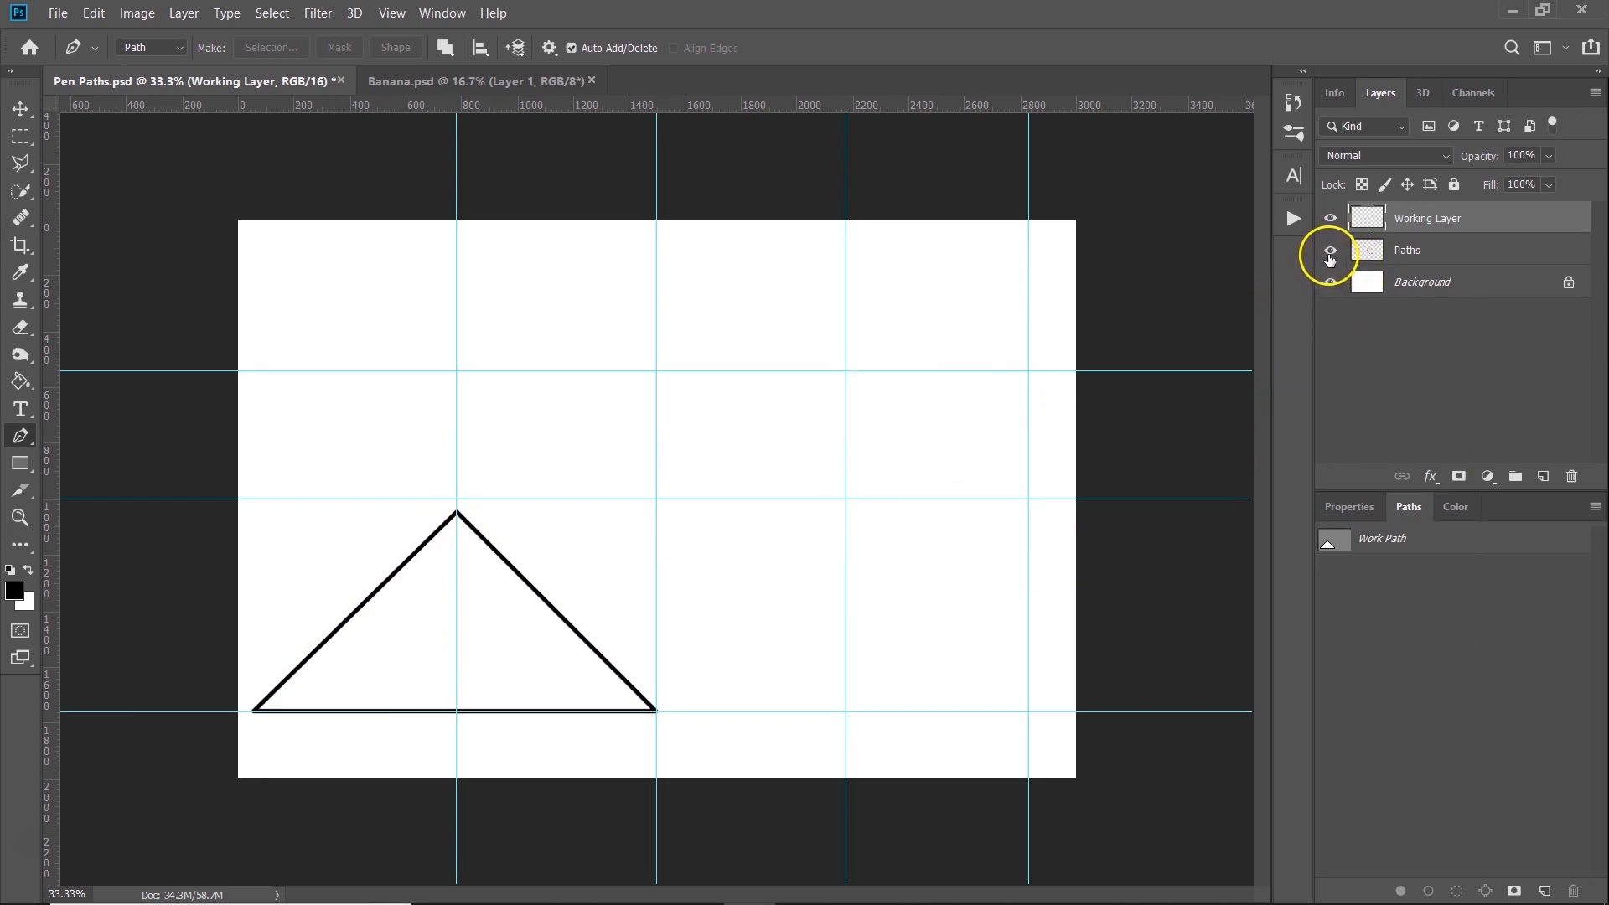
click(1331, 250)
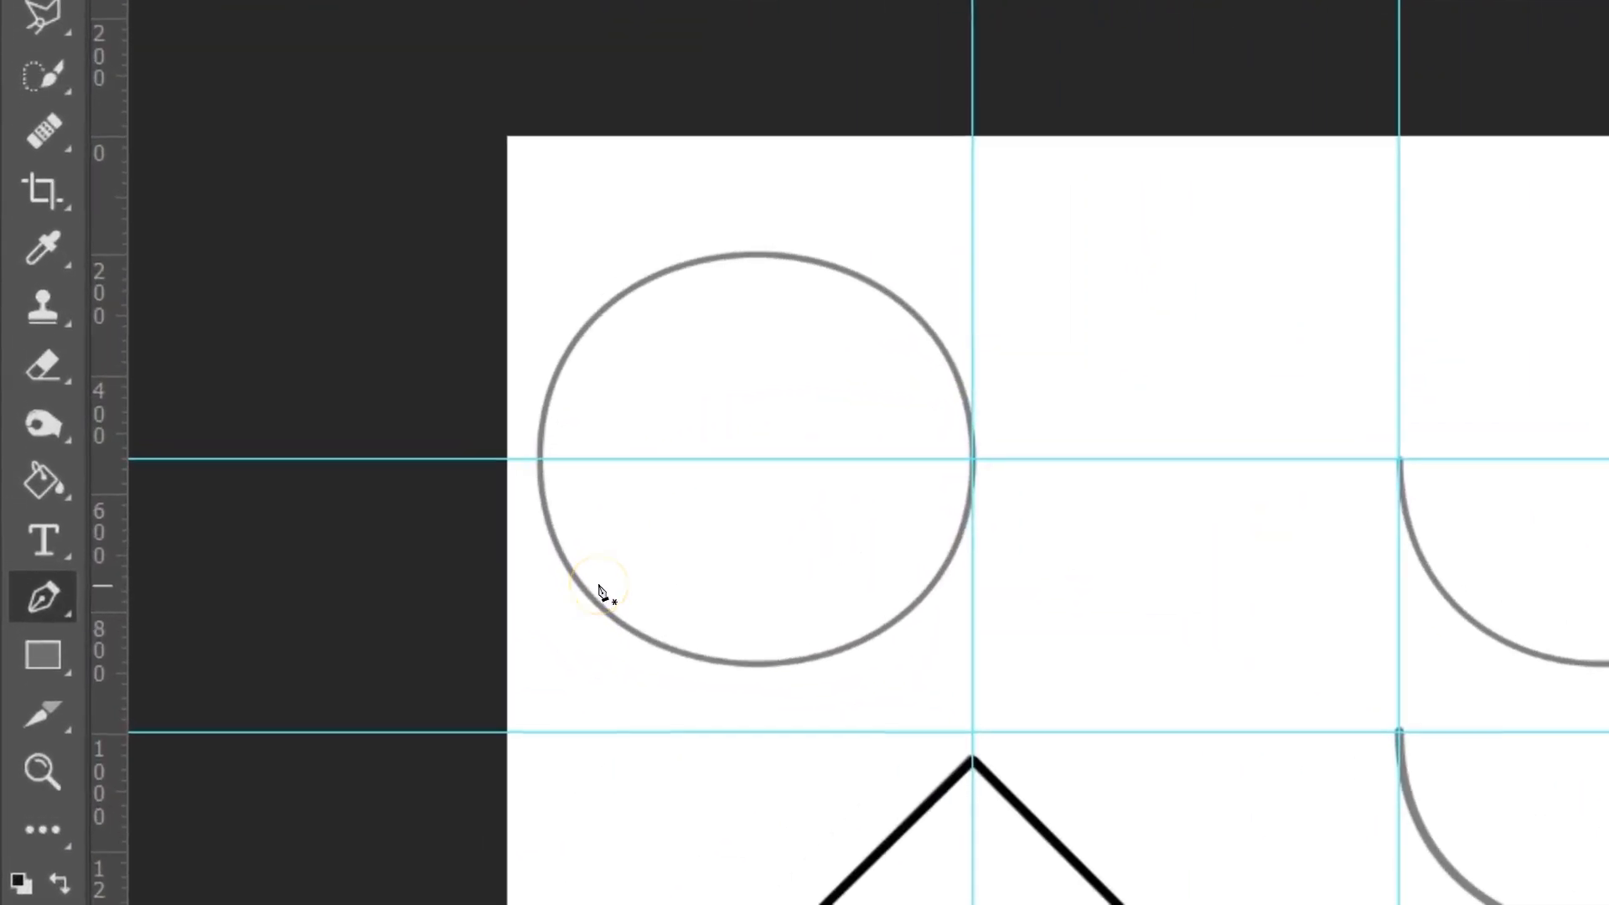
Trace the circle template's lower half with two smooth anchor points at its leftmost and rightmost points, pulling out vertical direction handles.
click(543, 461)
drag(543, 466, 553, 732)
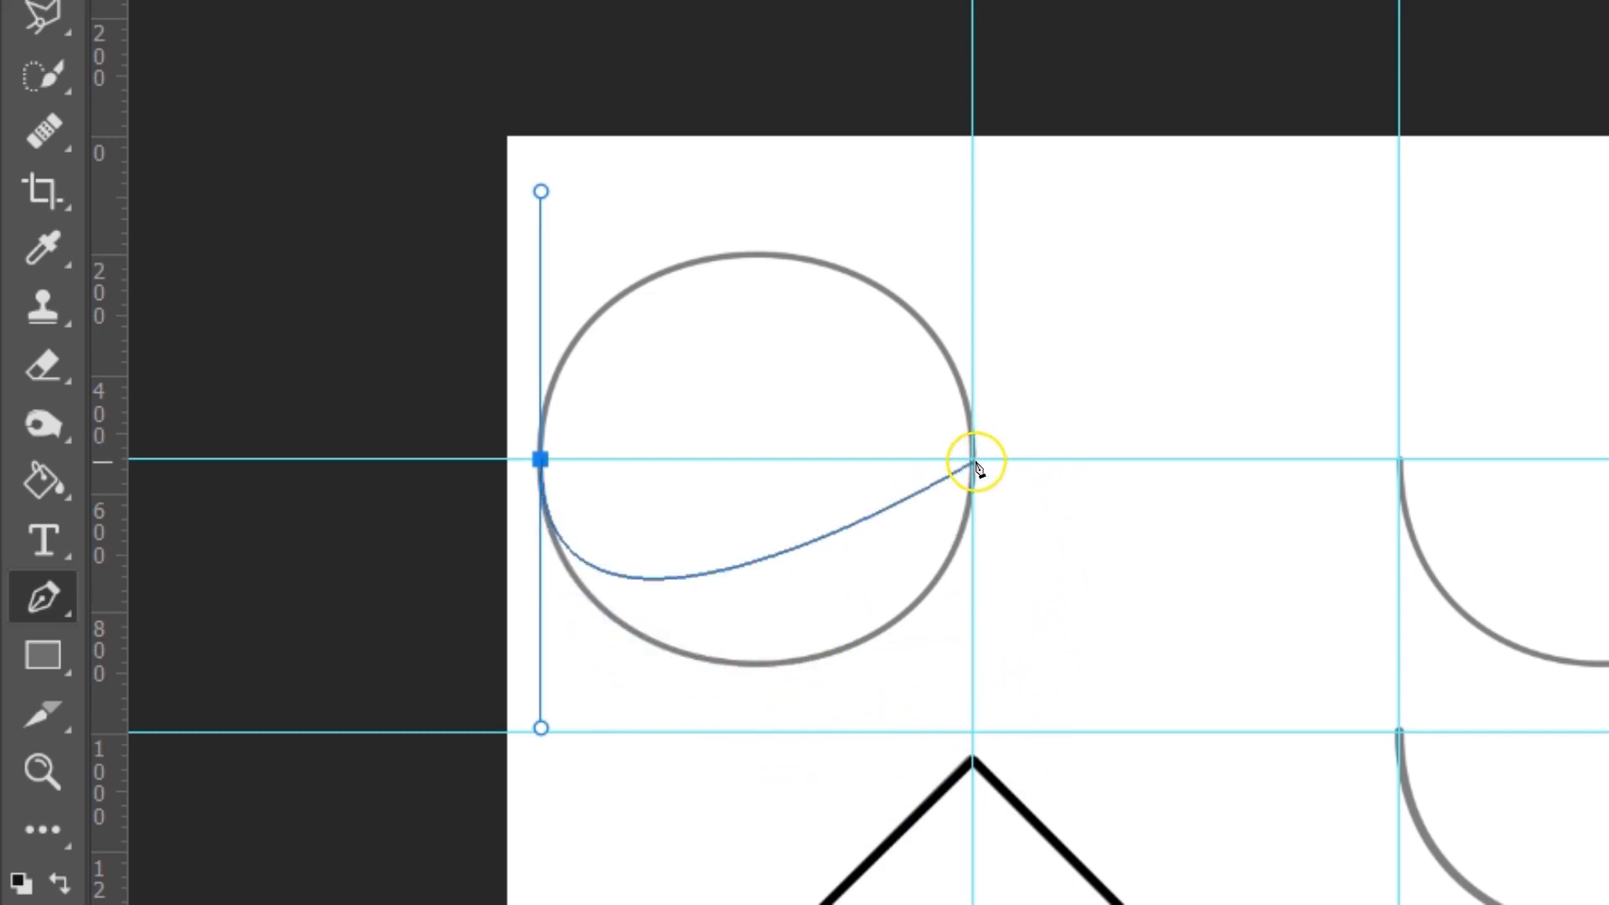
drag(972, 459, 993, 186)
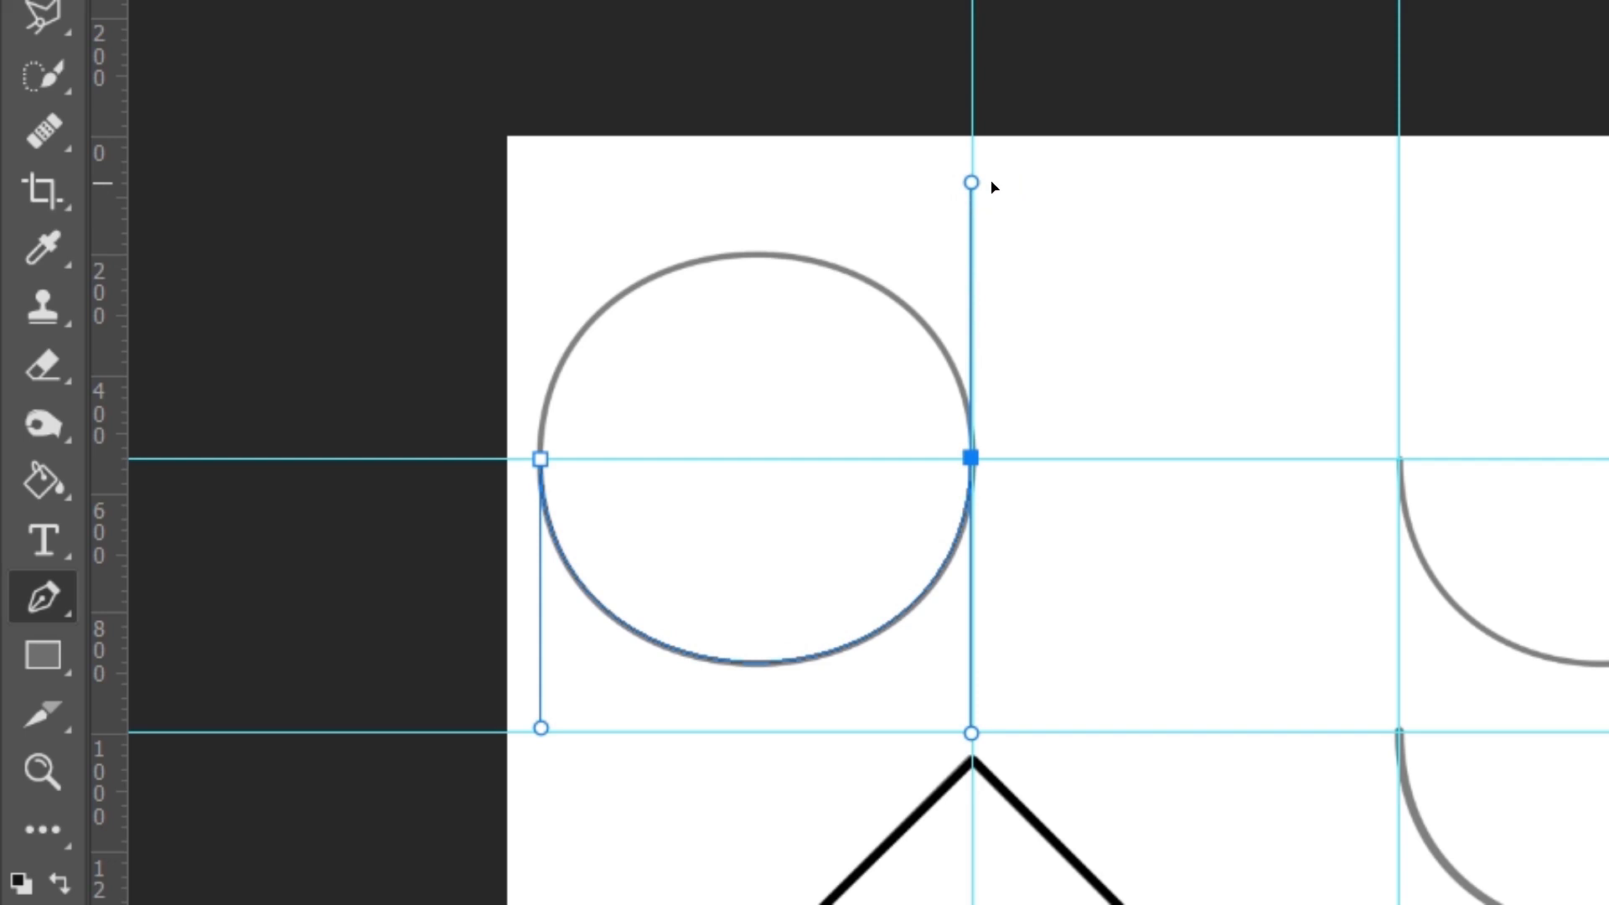
drag(994, 186, 994, 185)
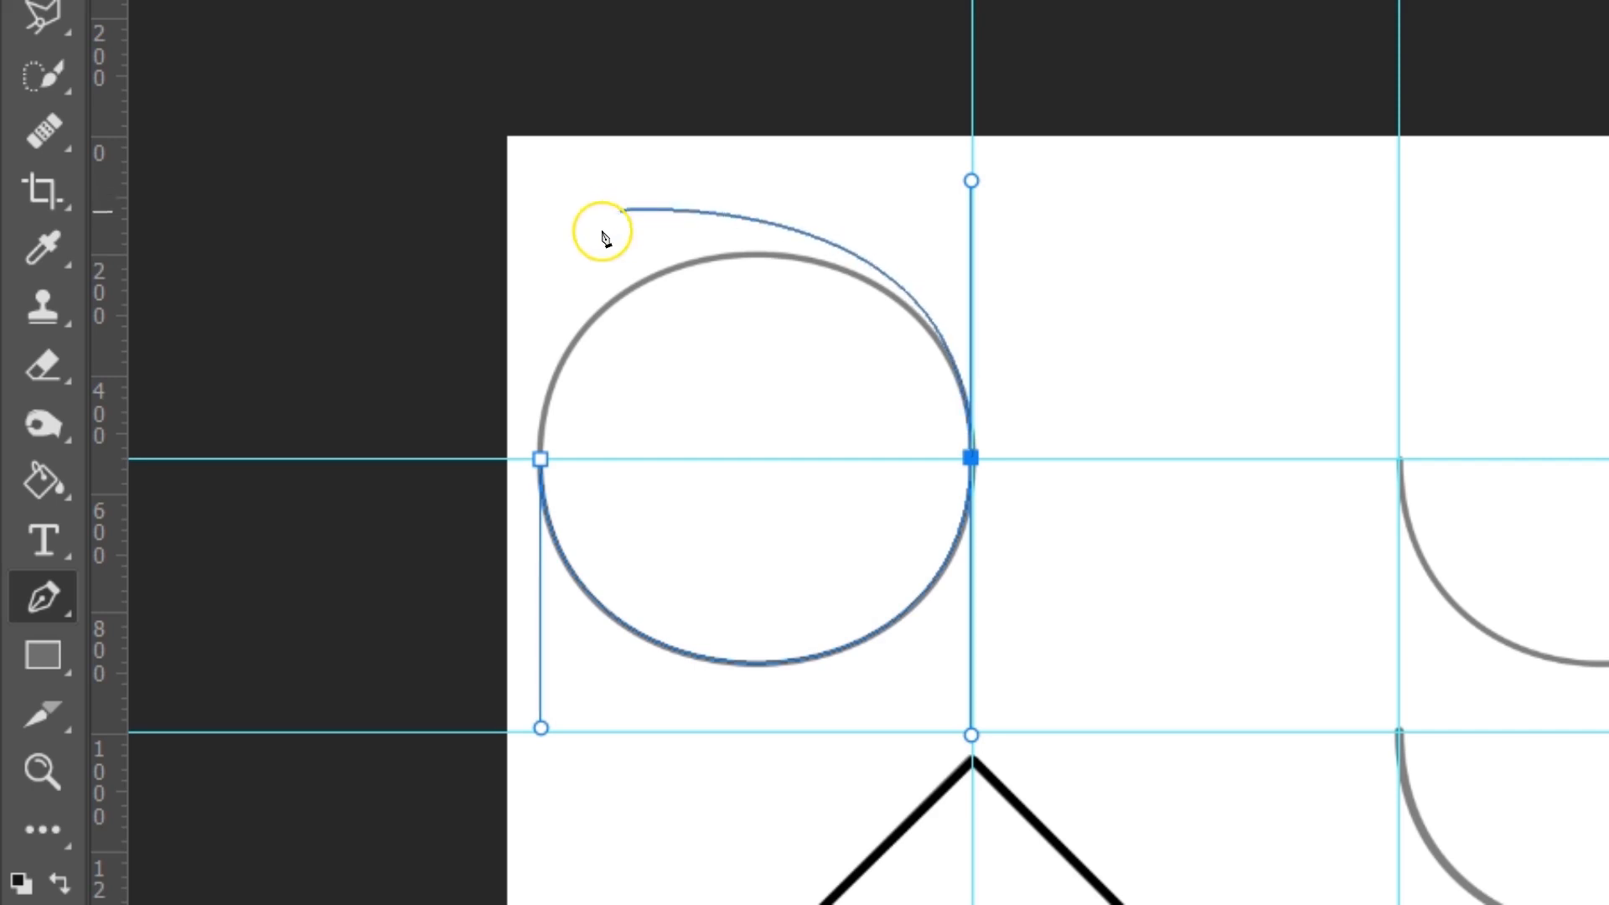
Complete the circle's upper half by closing the path on its starting anchor point at the circle's leftmost edge.
click(541, 461)
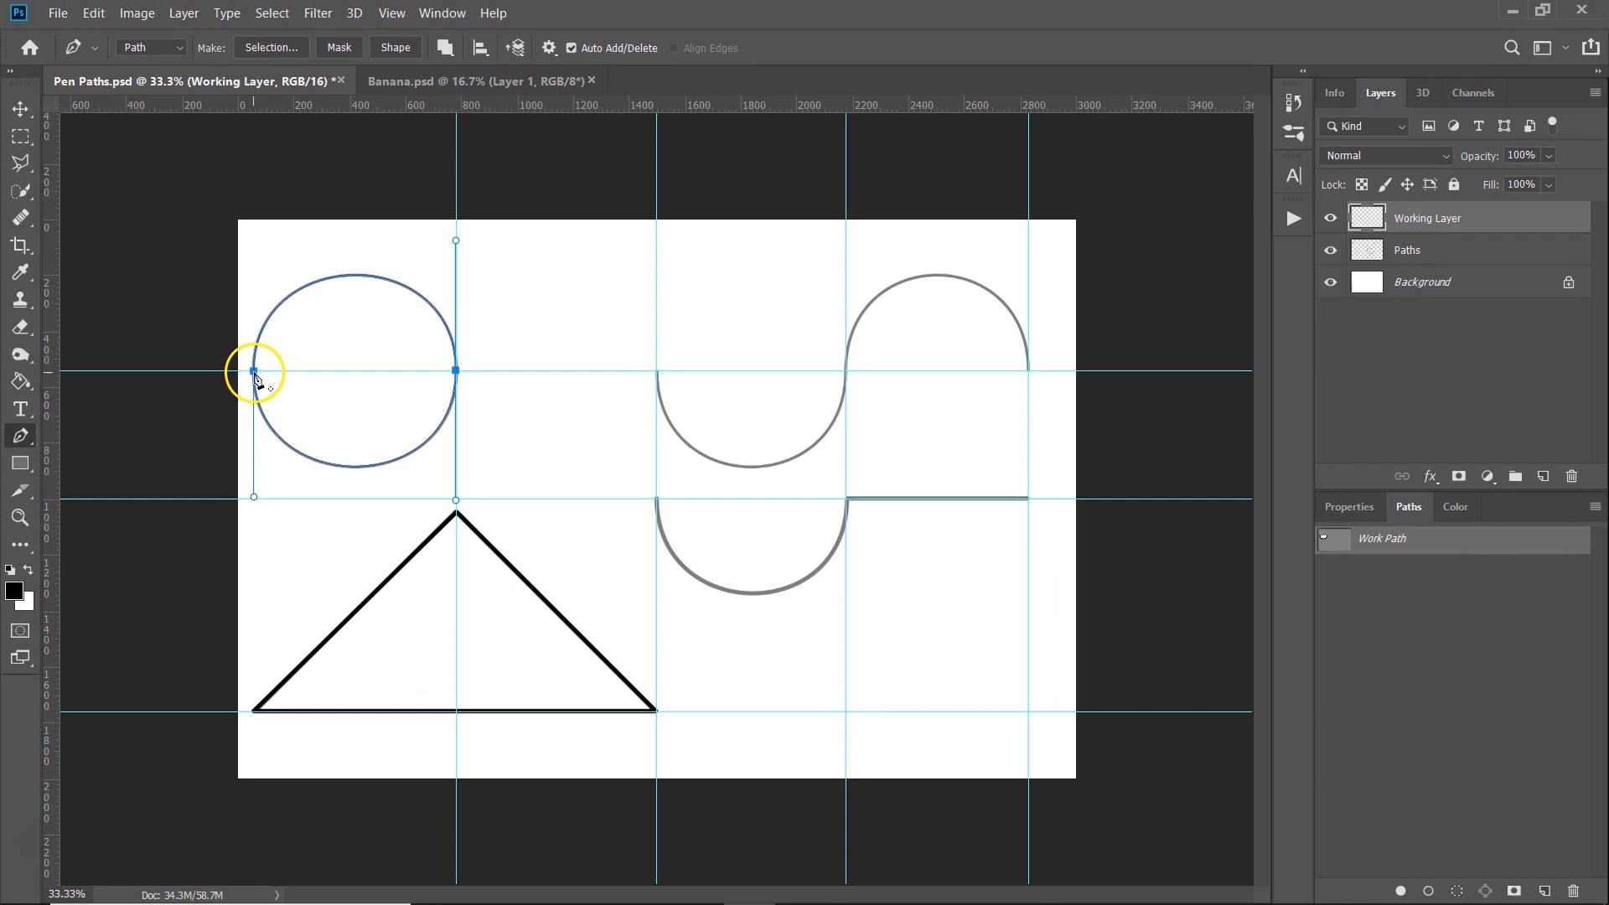
drag(255, 374, 258, 370)
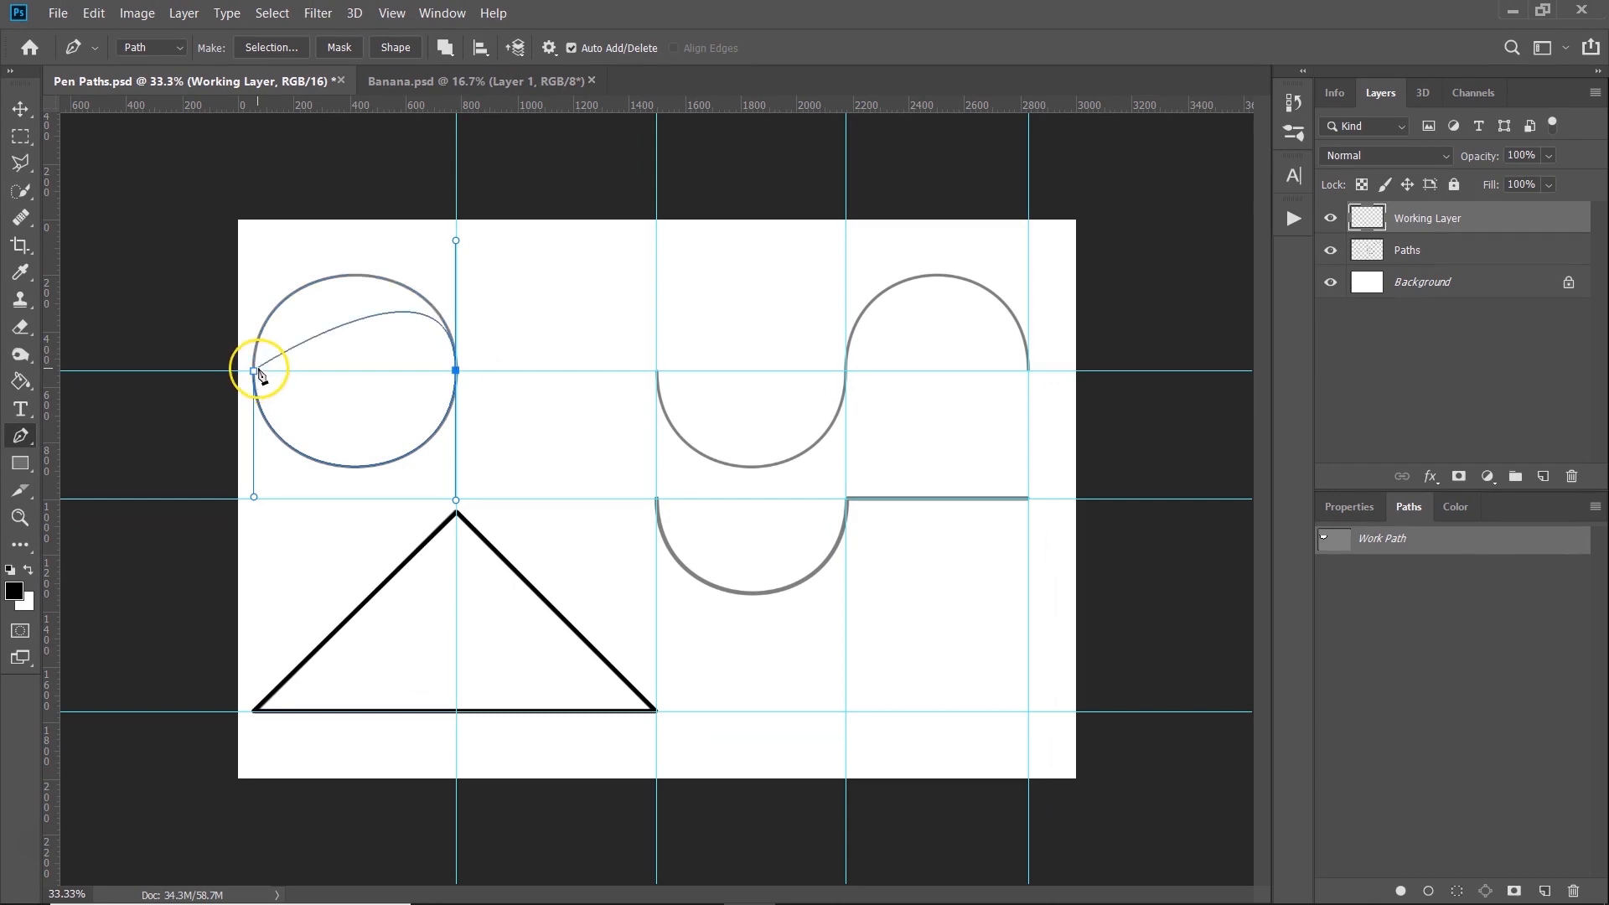
key(ctrl+plus)
key(ctrl+plus)
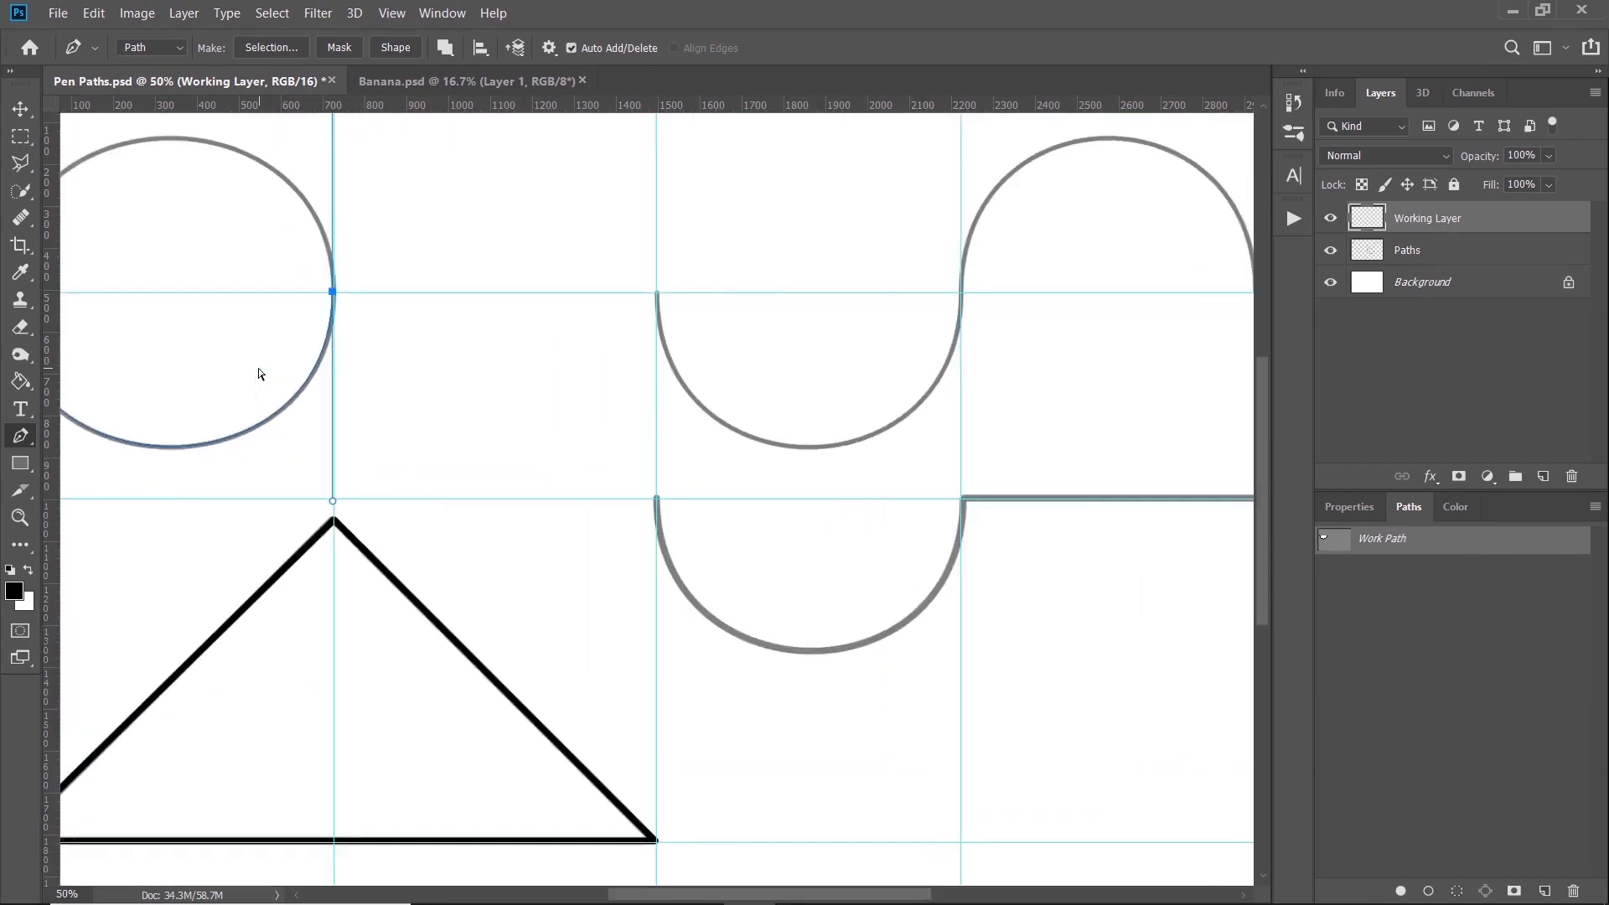
drag(270, 319, 845, 476)
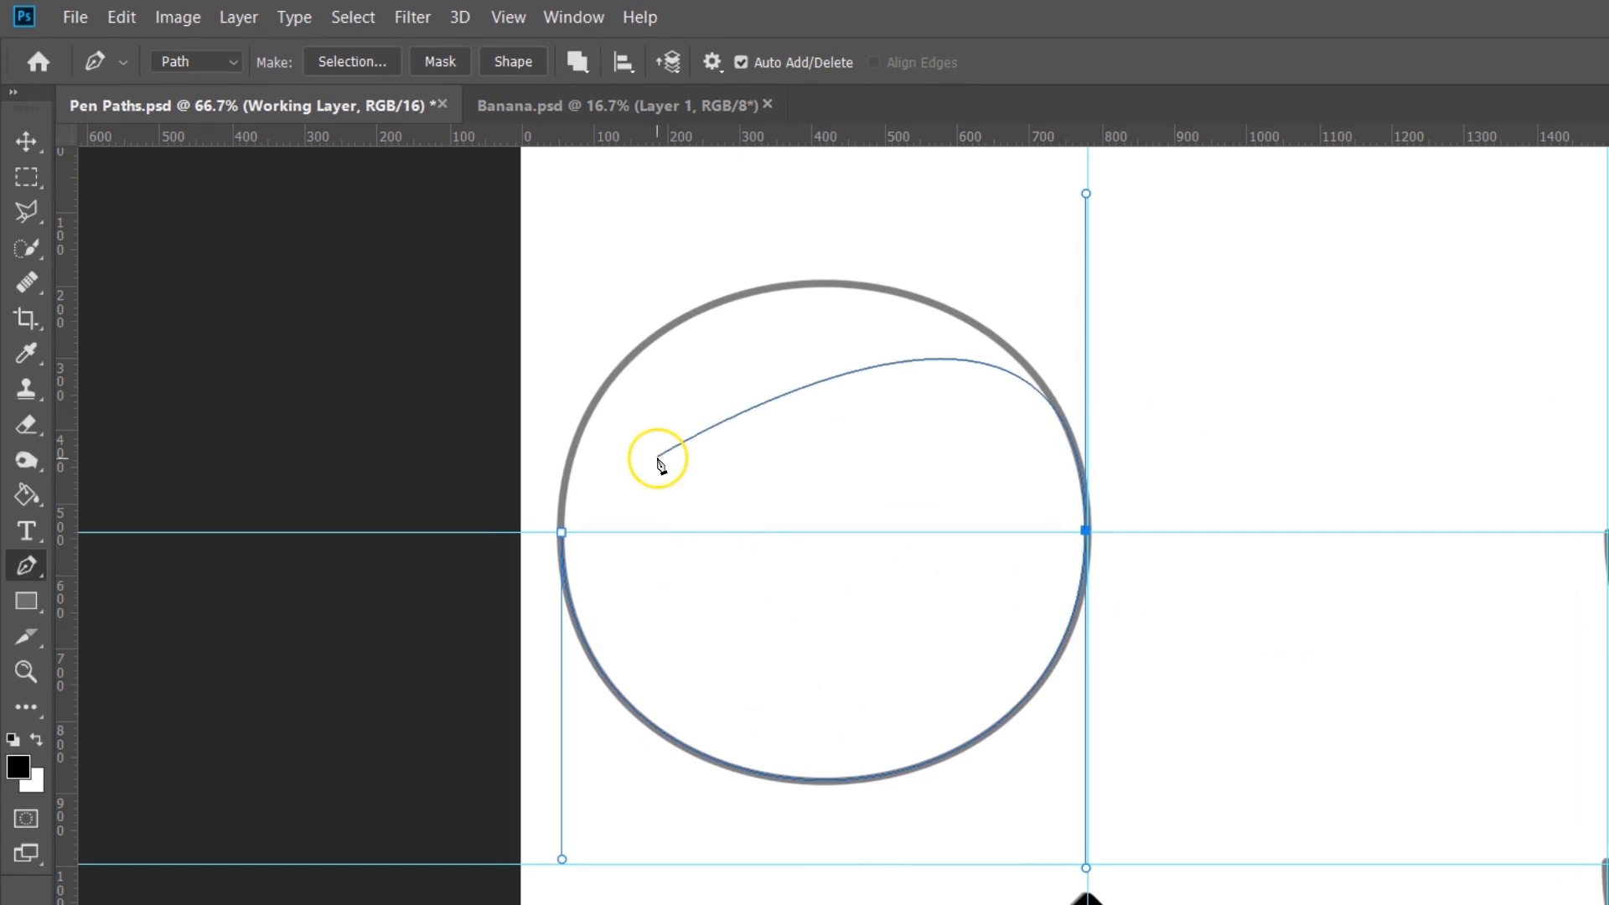
click(562, 533)
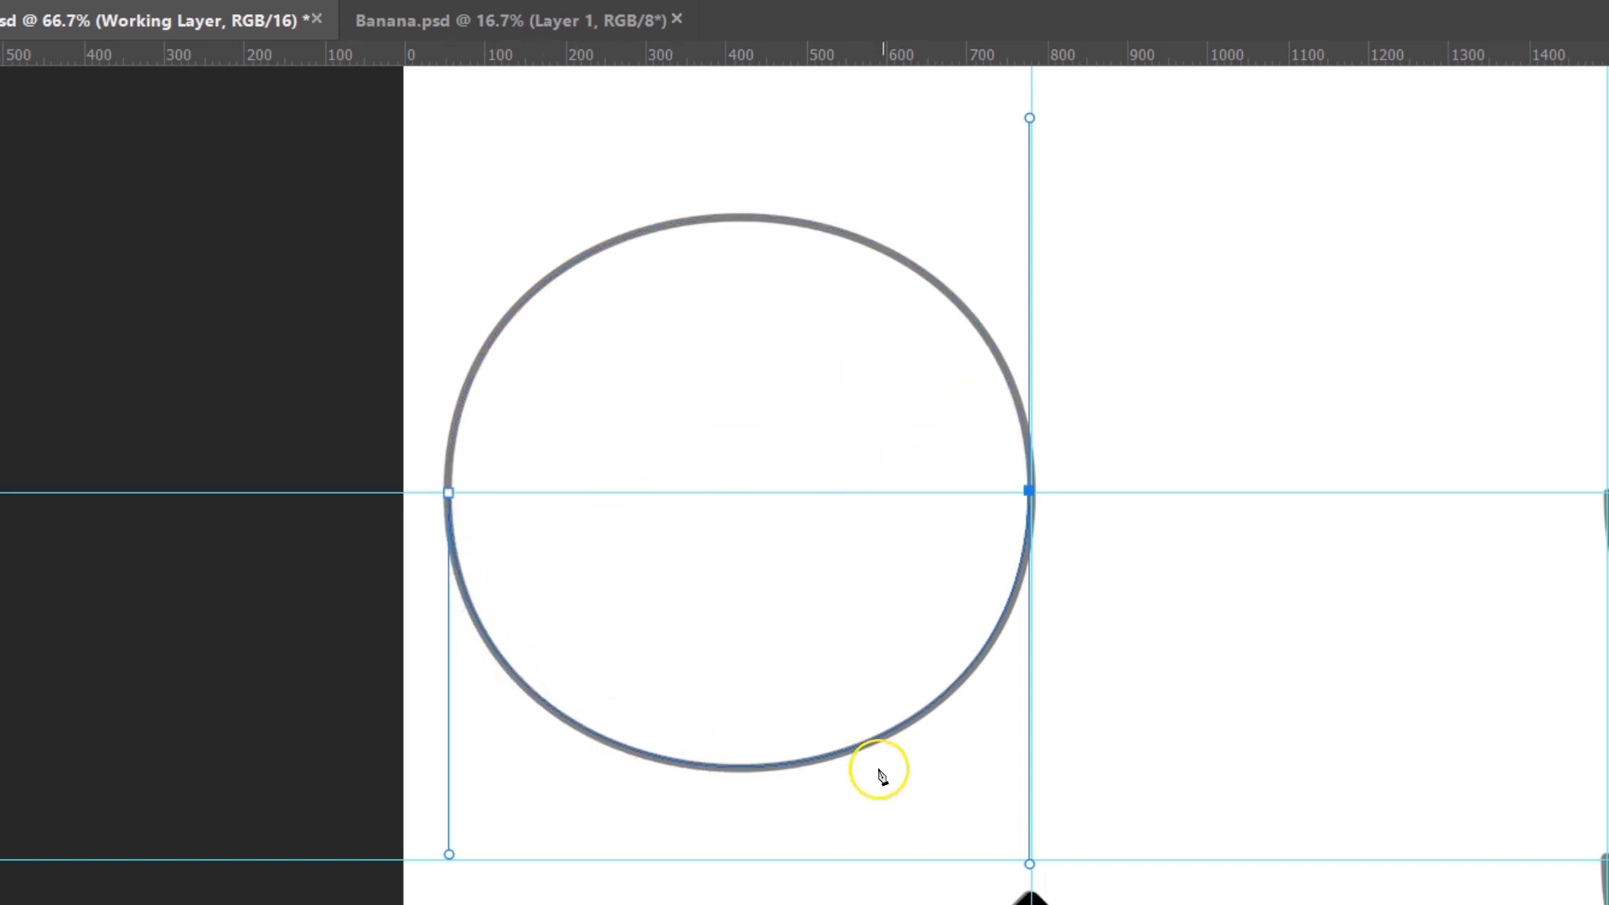
click(1029, 492)
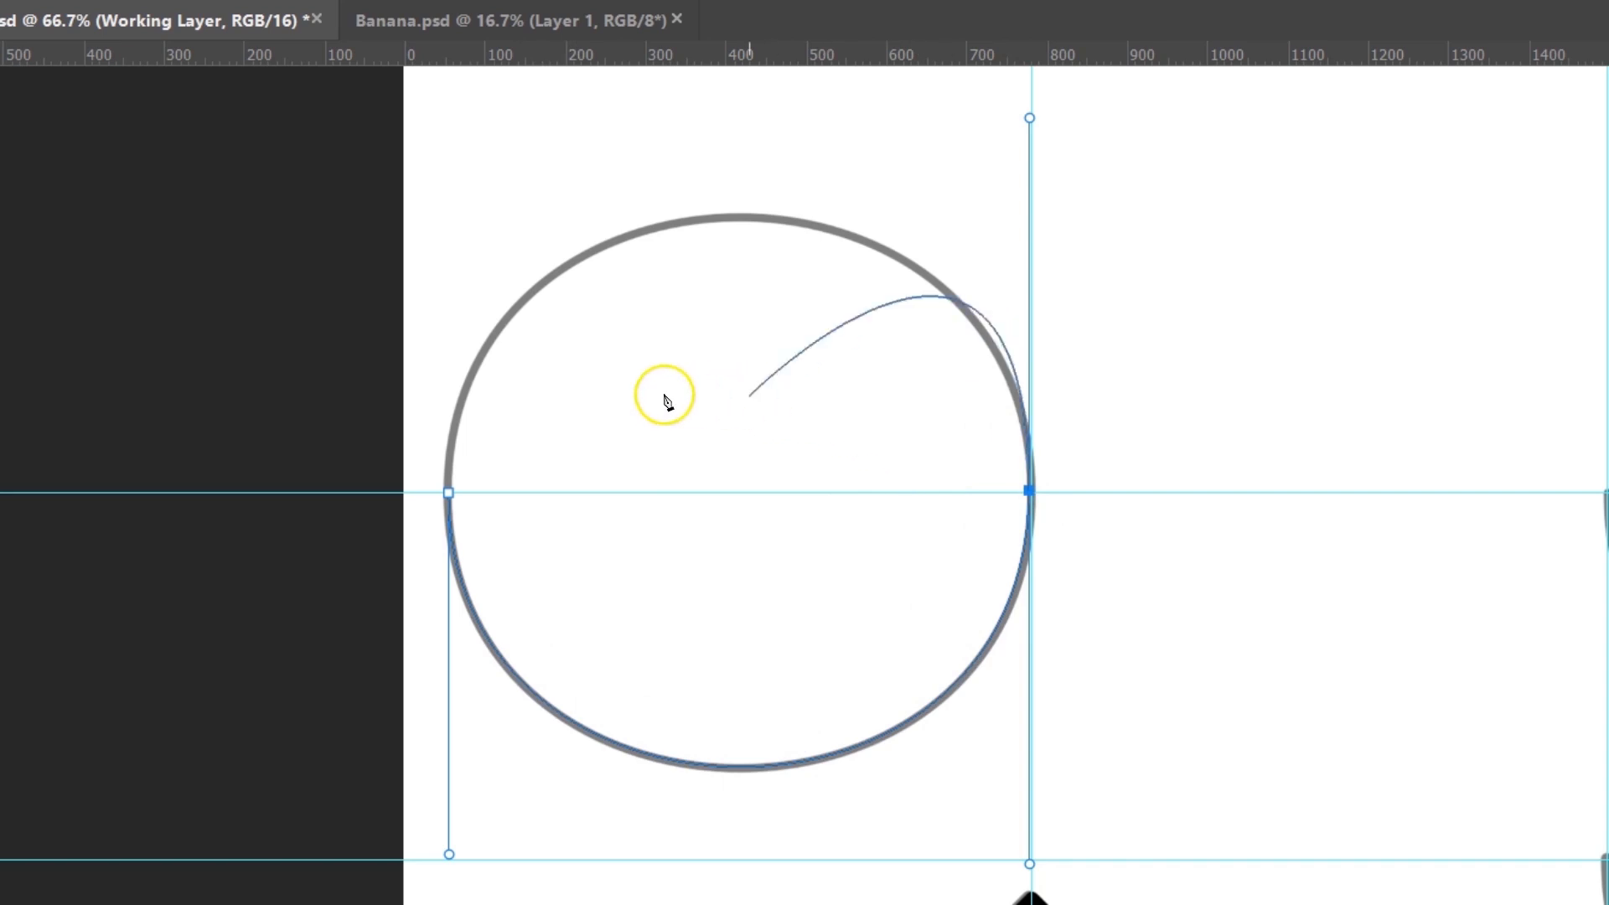
click(450, 493)
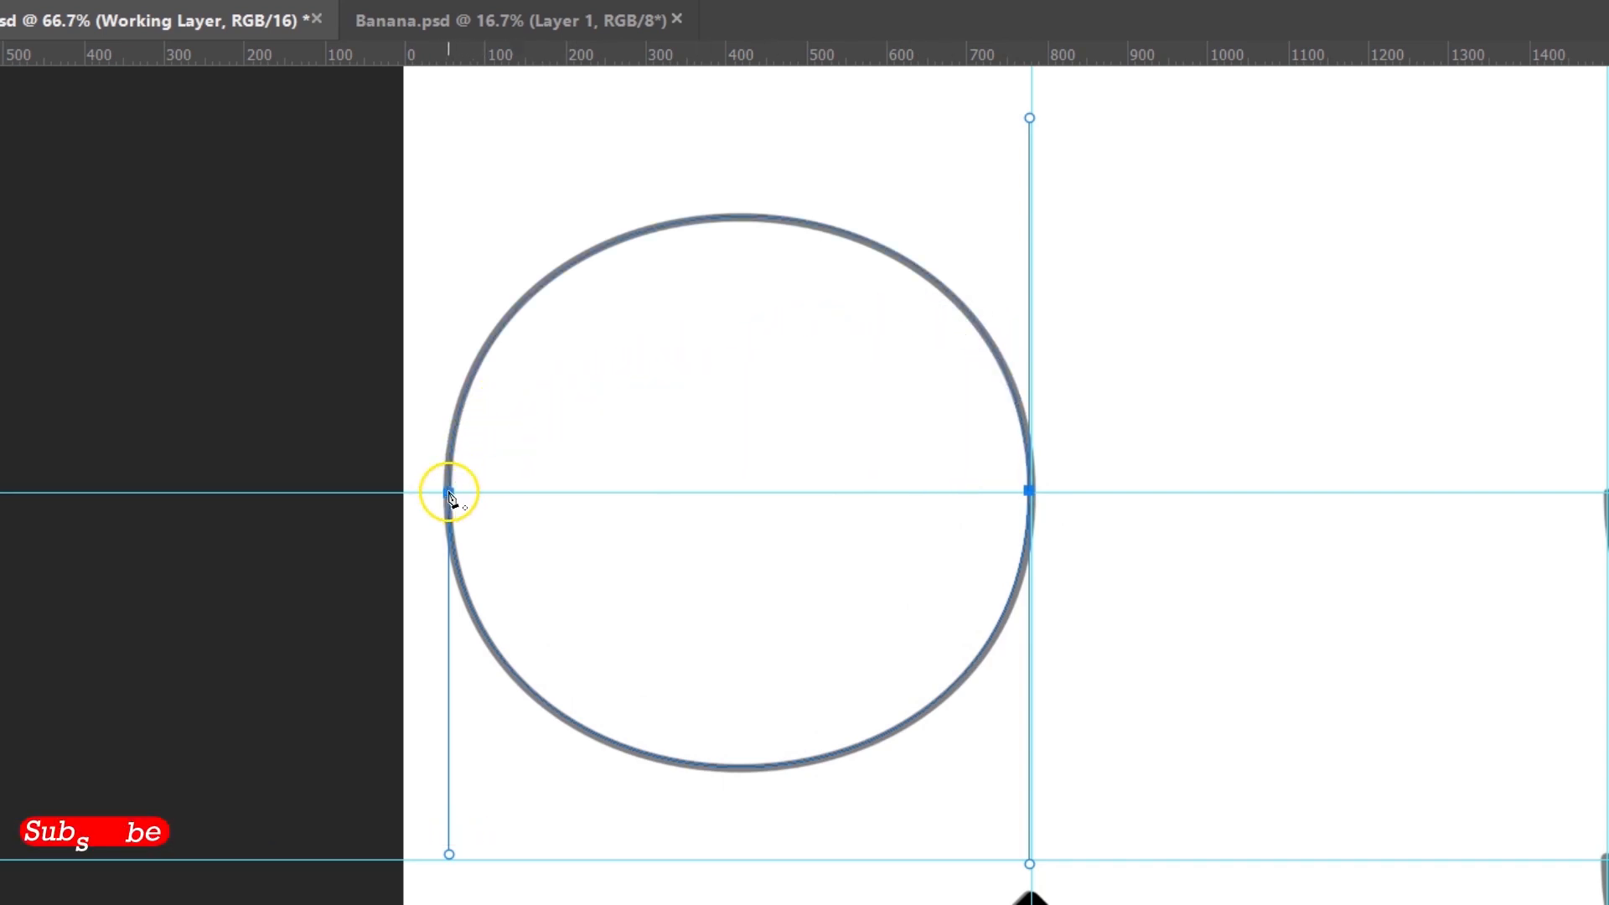
click(450, 495)
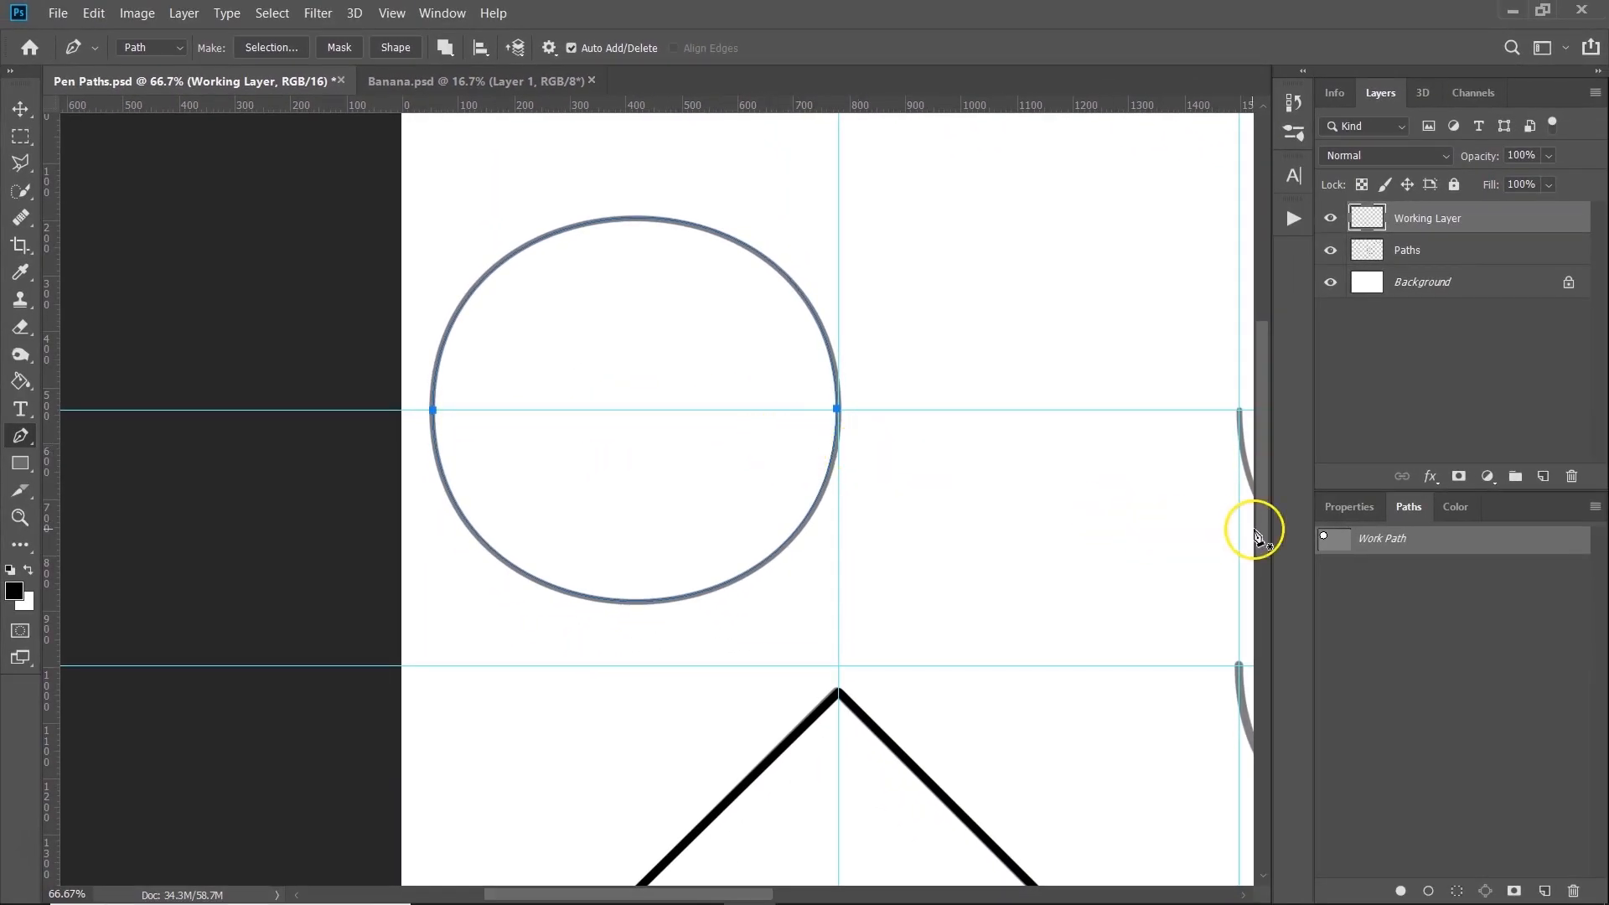
Stroke the circle's work path using the Brush, with Simulate Pressure off.
right_click(1508, 545)
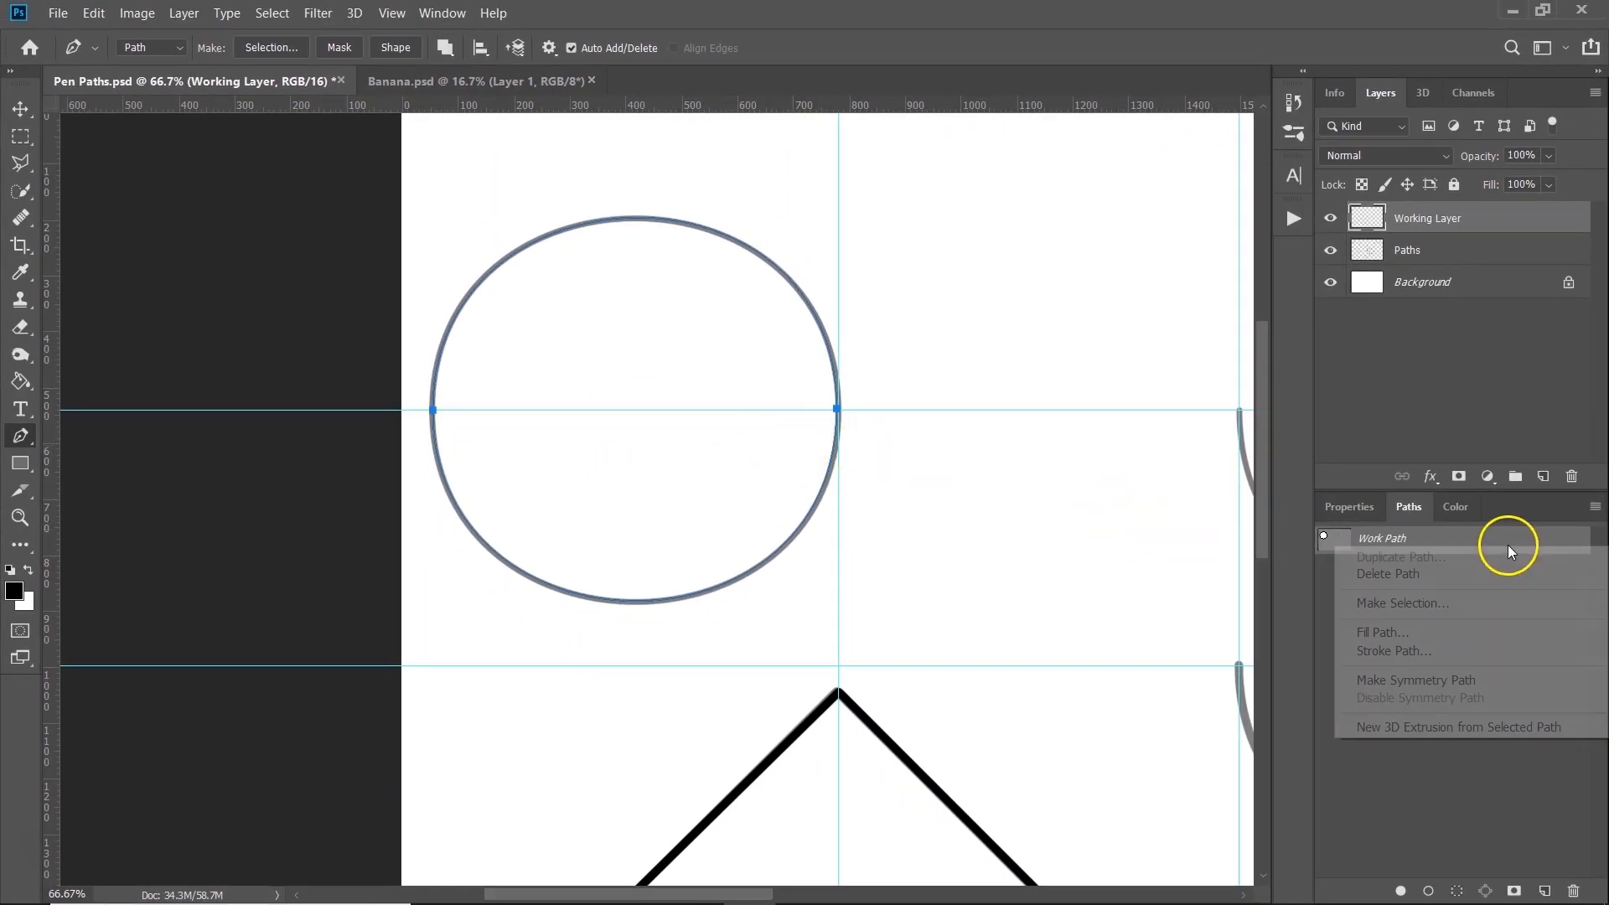
click(1404, 652)
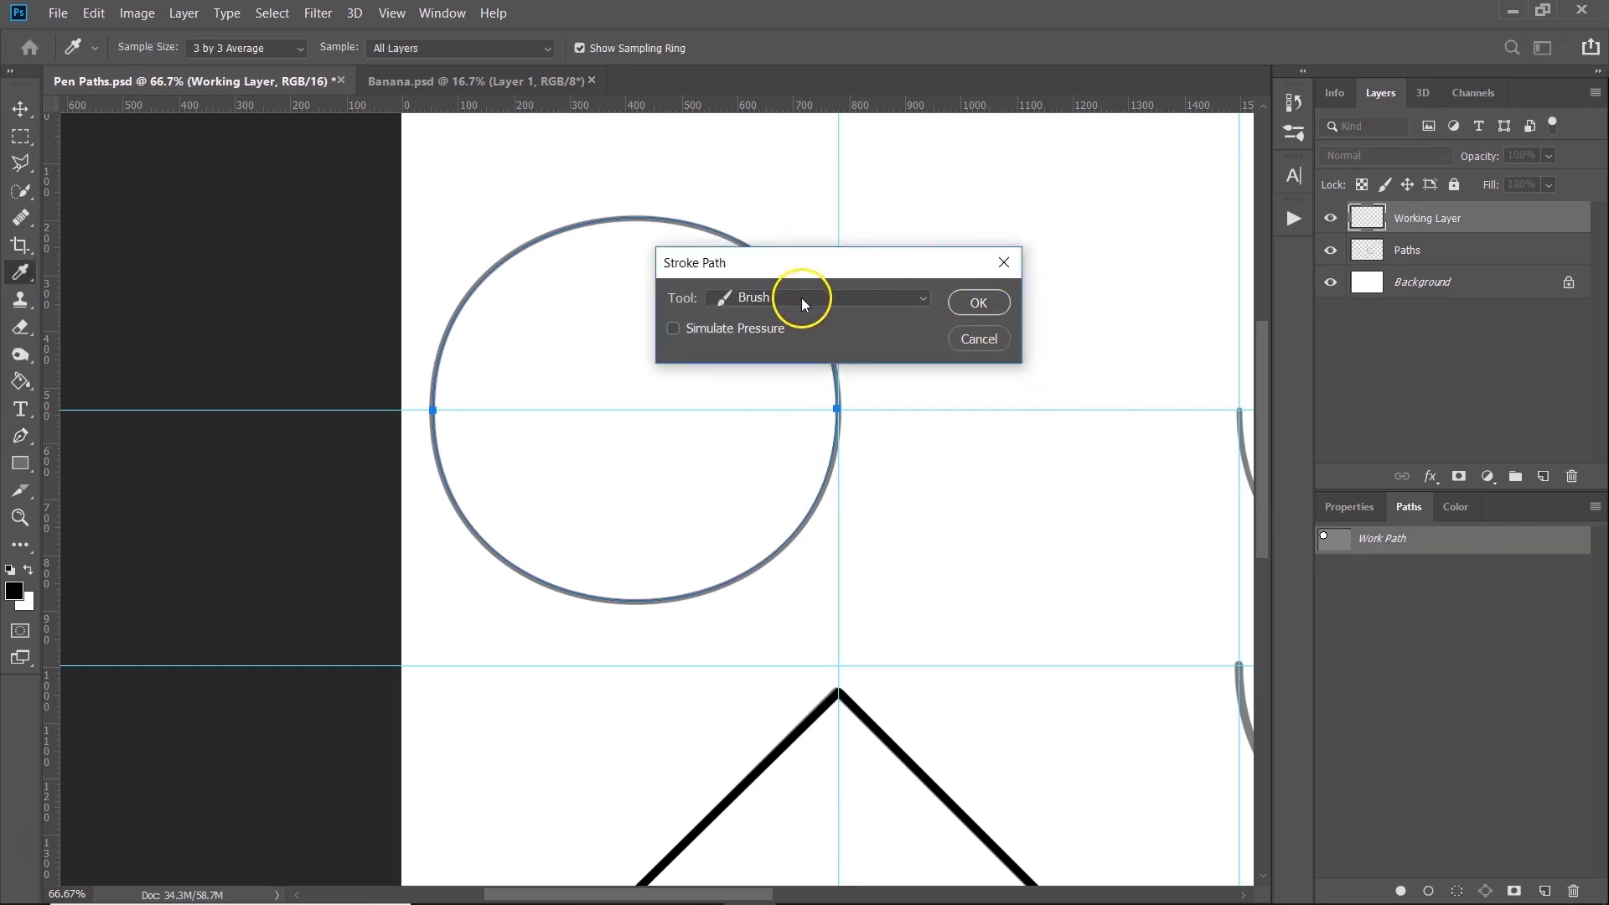
click(988, 305)
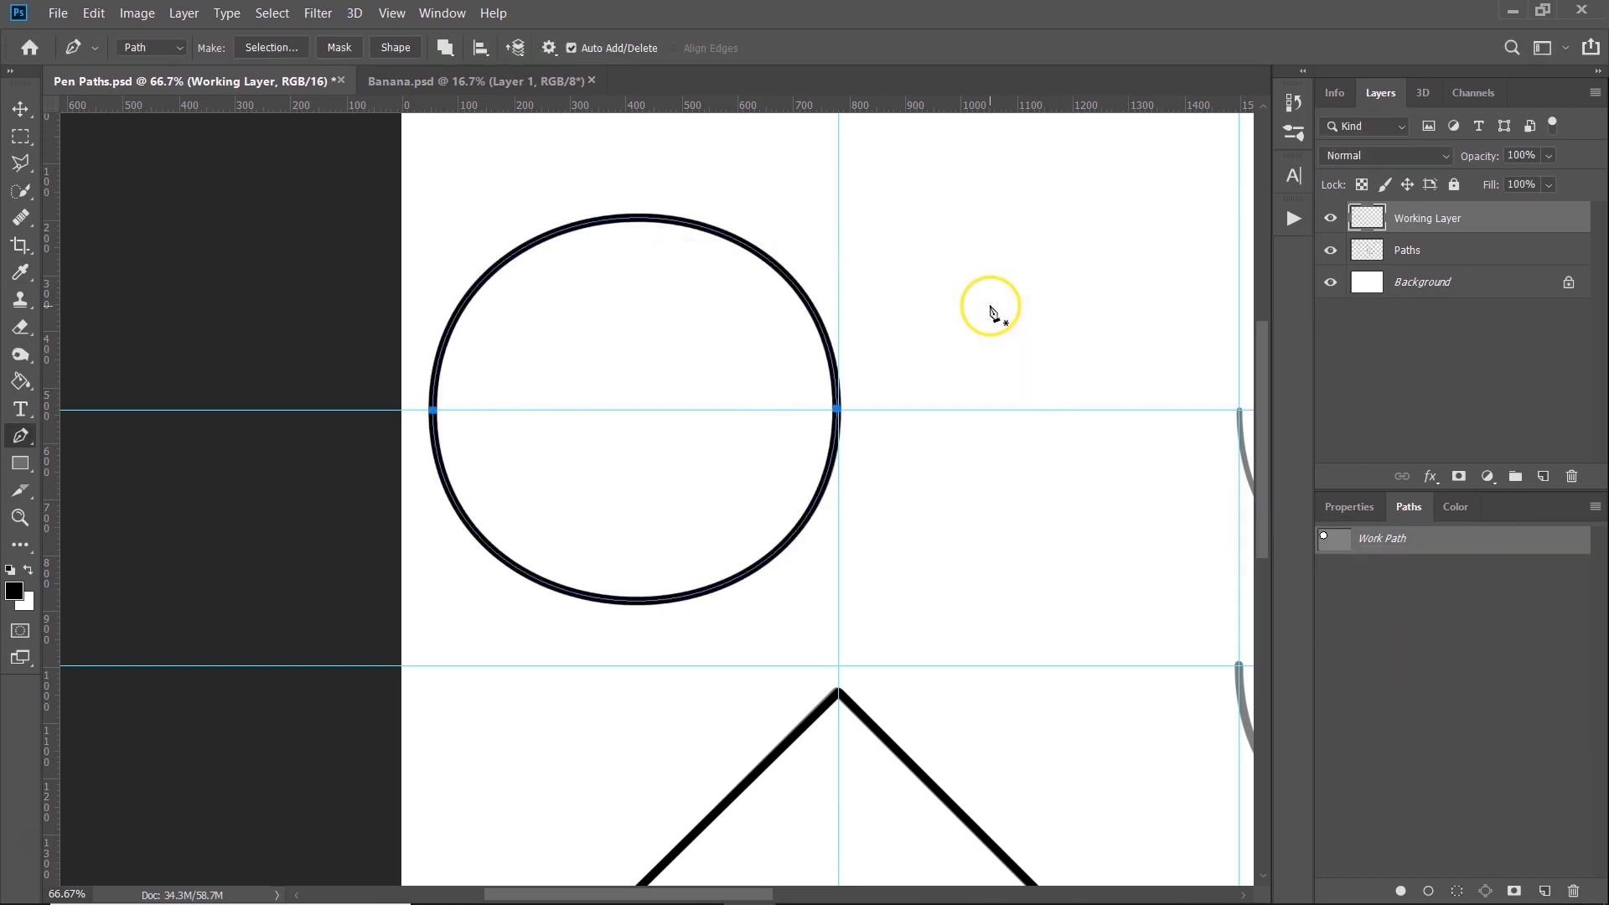
Inspect the stroked circle with its path deselected and the Paths layer hidden, then reshow the layer and reselect the work path.
click(1331, 253)
click(1400, 645)
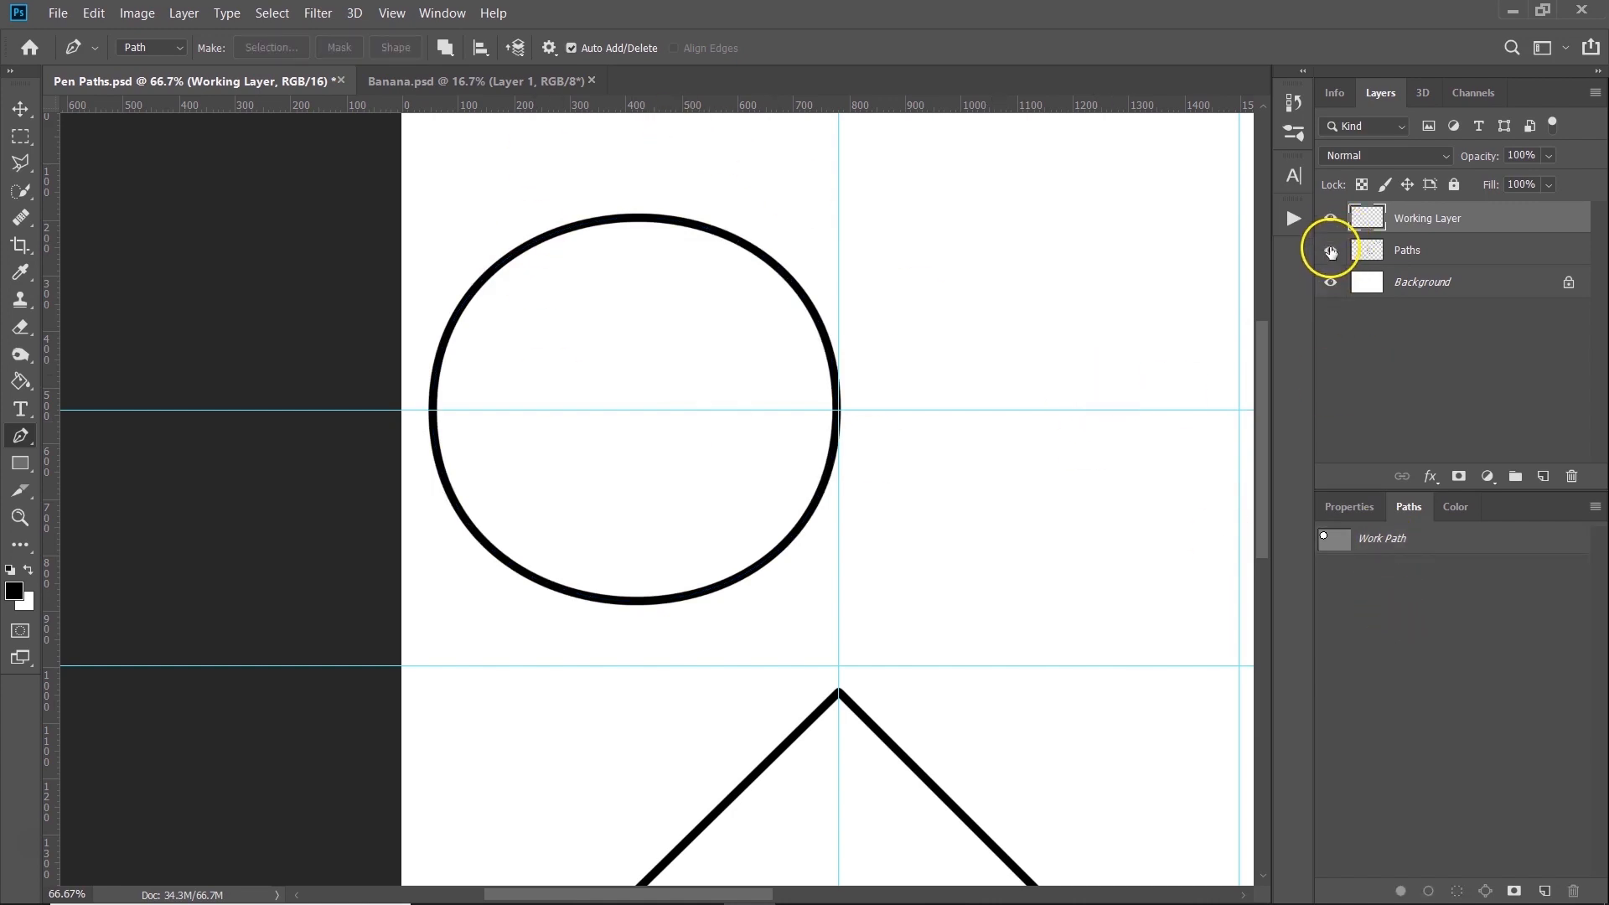
click(1331, 250)
click(1472, 553)
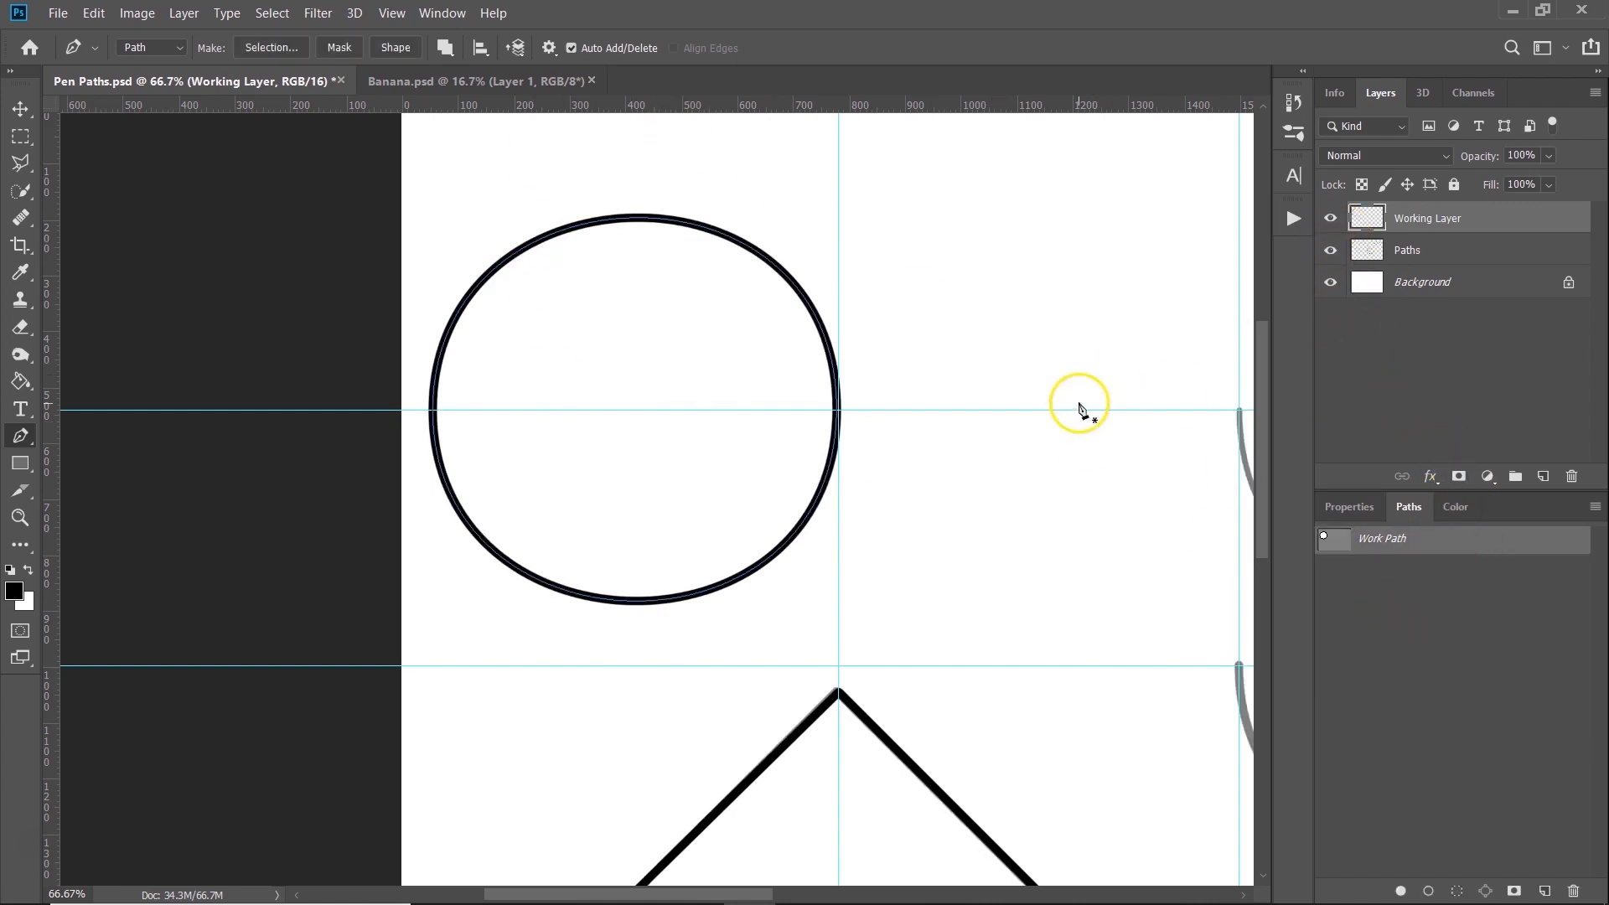
Trace the S-curve template with three smooth anchor points and vertical direction handles, and stroke the open path with the Brush.
drag(1052, 344, 363, 284)
drag(1112, 391, 972, 410)
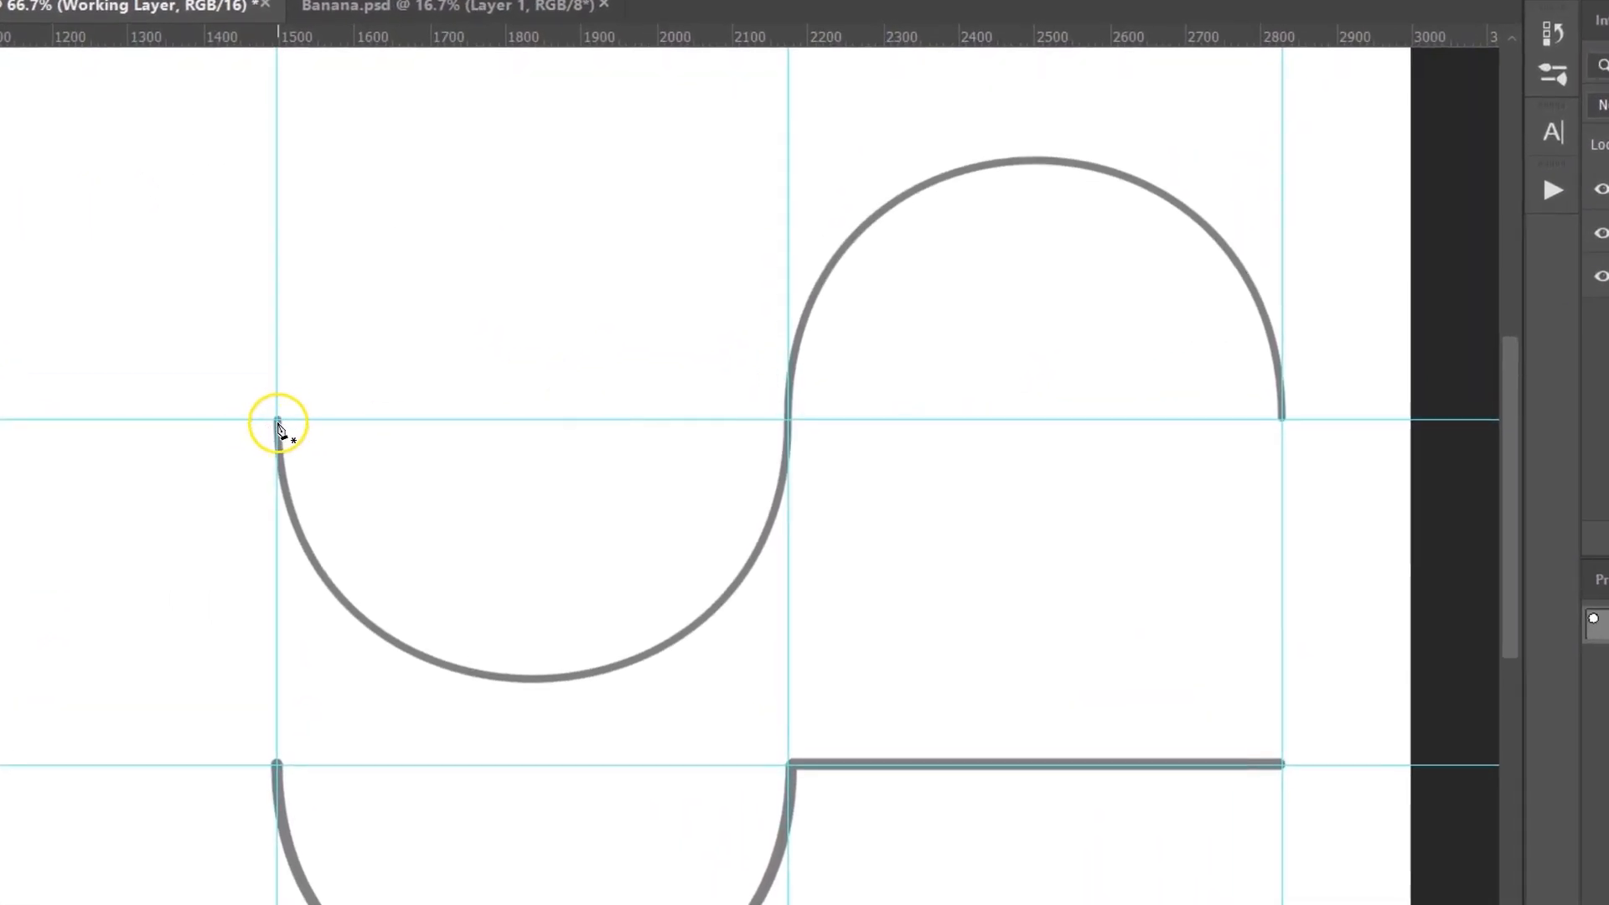
drag(277, 418, 279, 766)
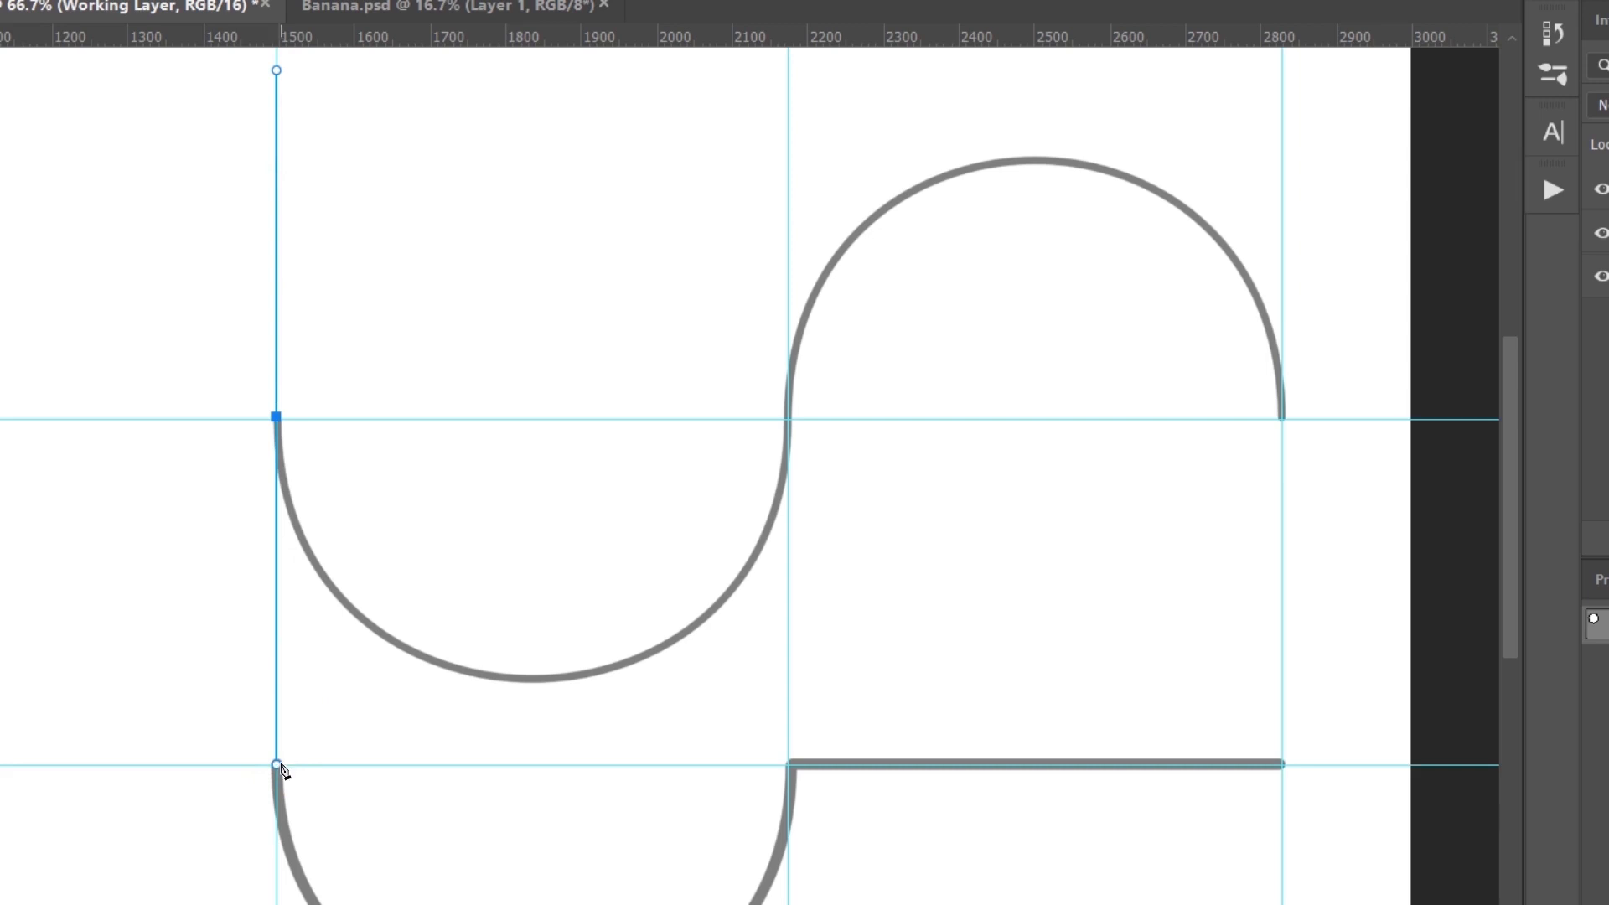
click(789, 423)
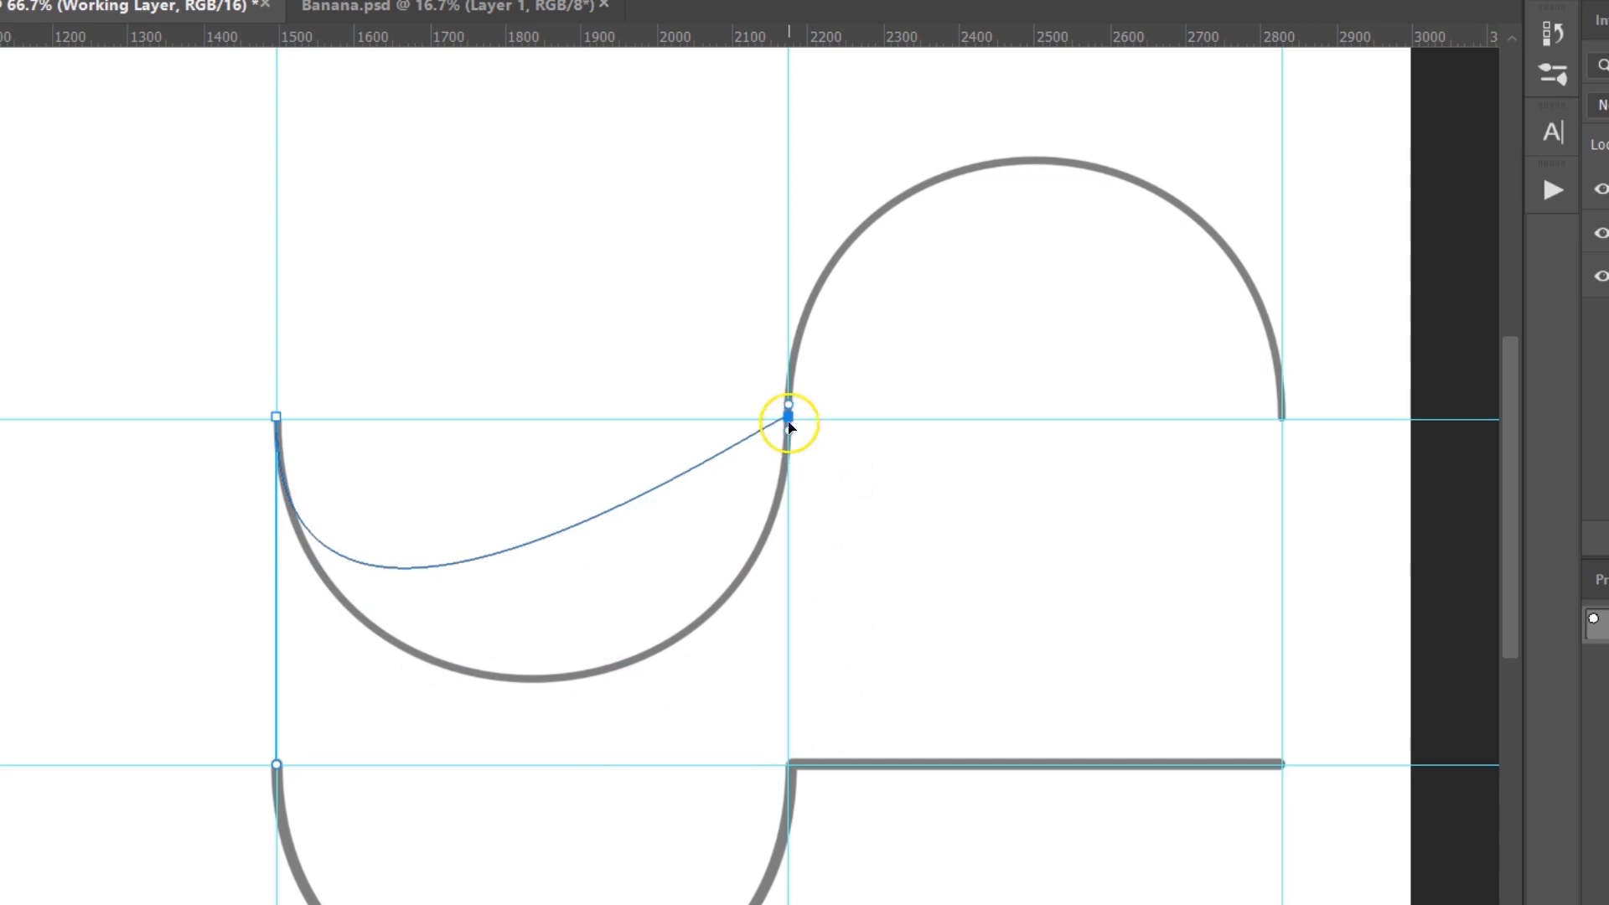
drag(789, 423, 801, 71)
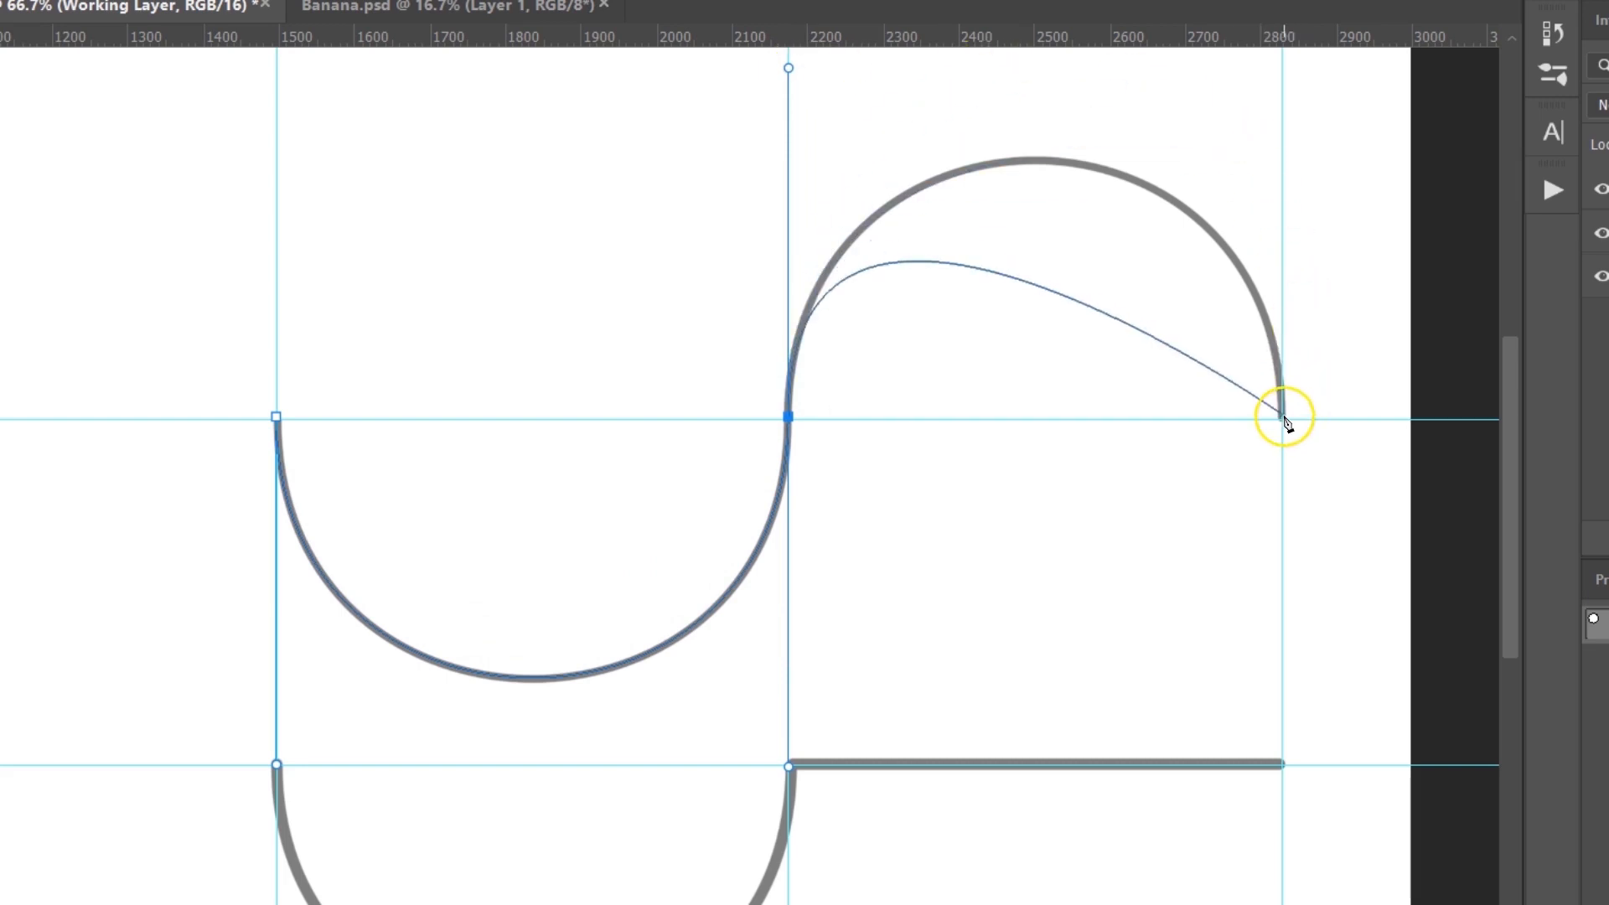
drag(1284, 418, 1311, 769)
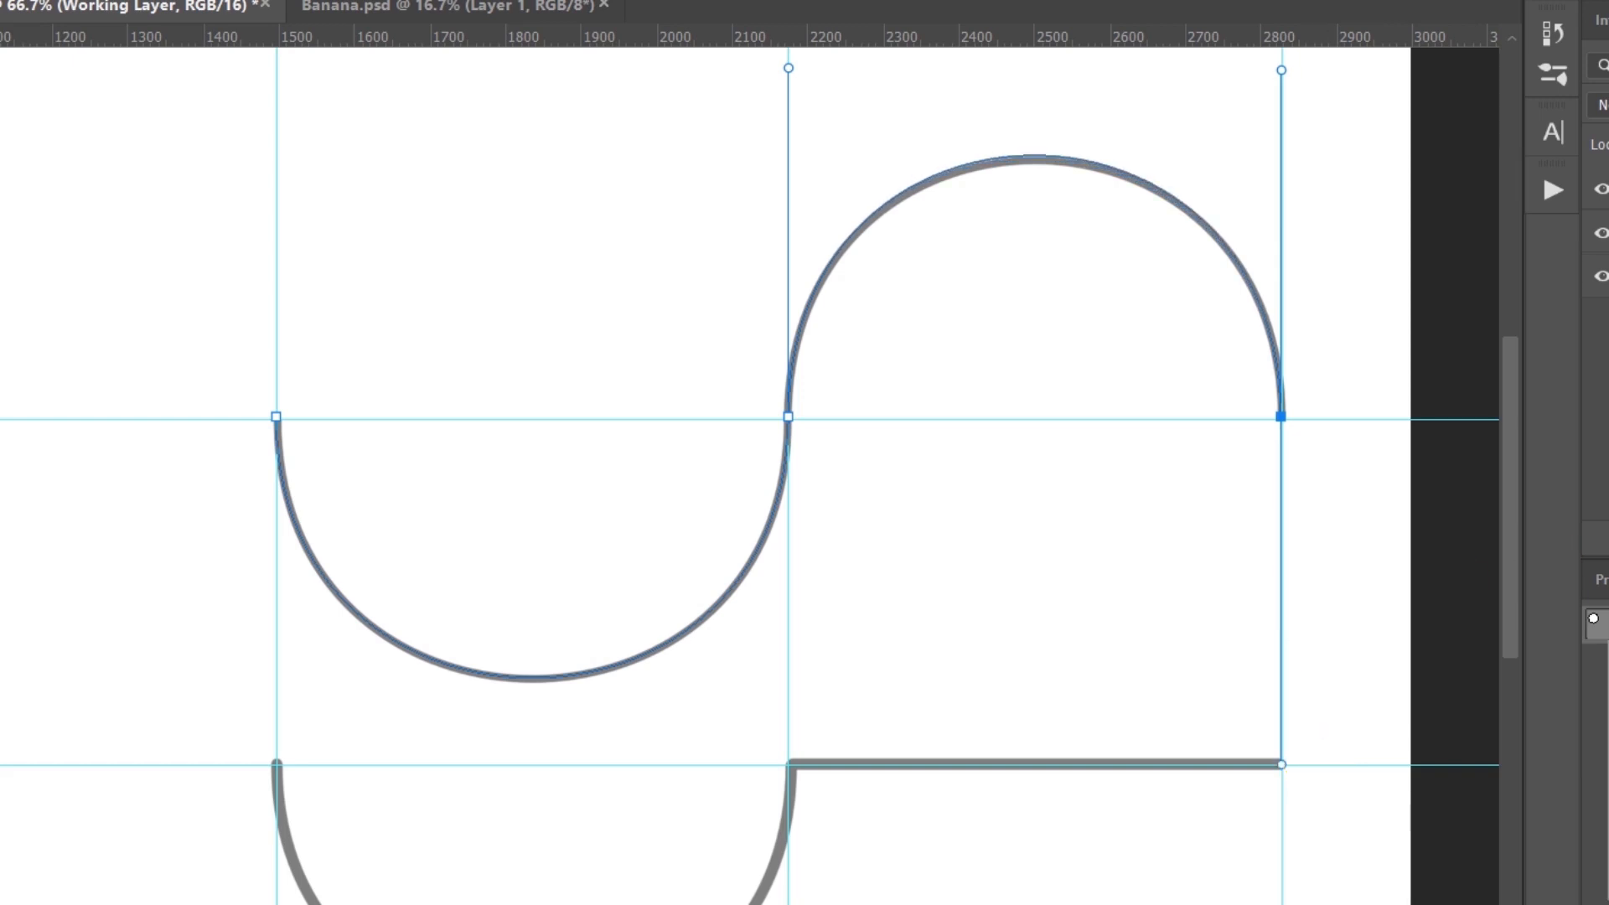
click(1136, 307)
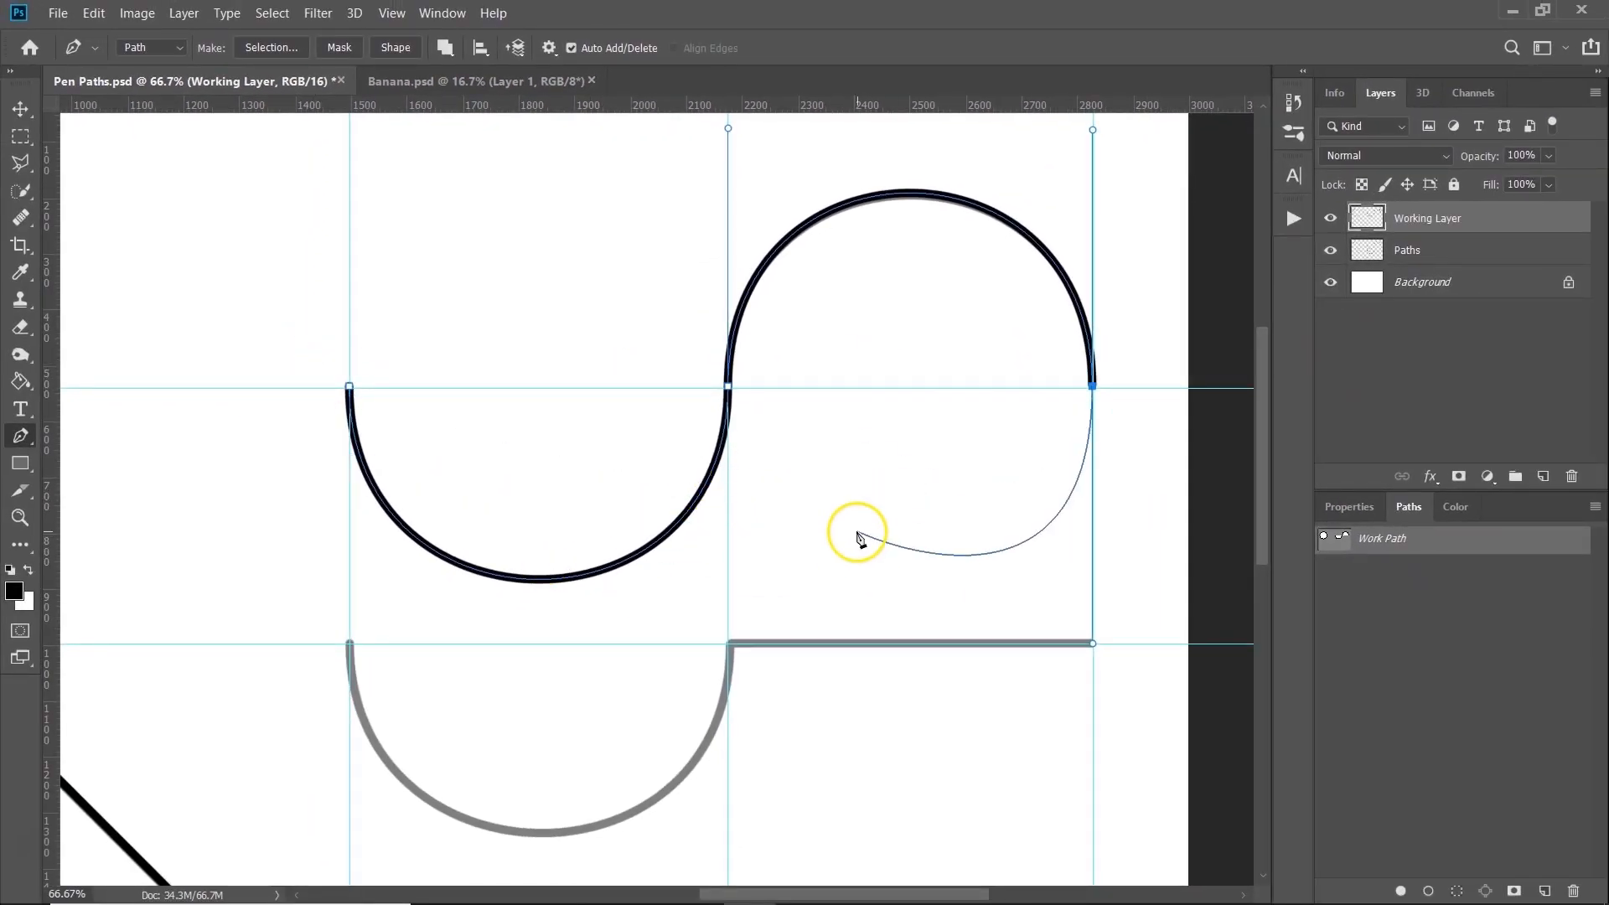
key(Escape)
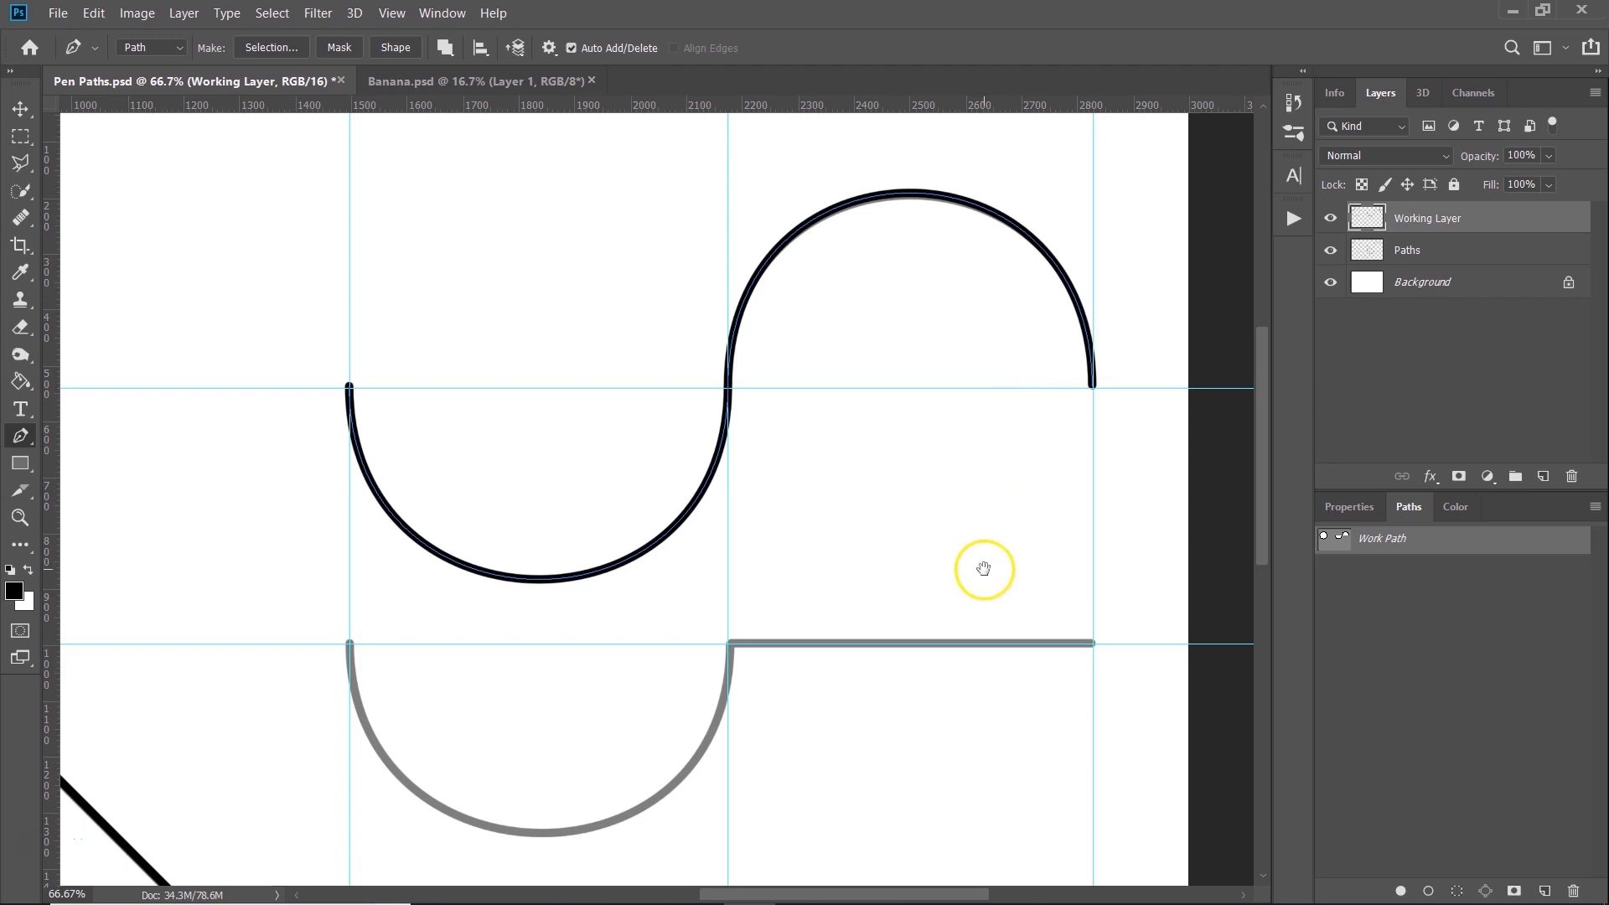
Trace the lower U-curve with straight end as one path, making the junction a corner point so the last segment stays straight.
scroll(980, 567, down, 3)
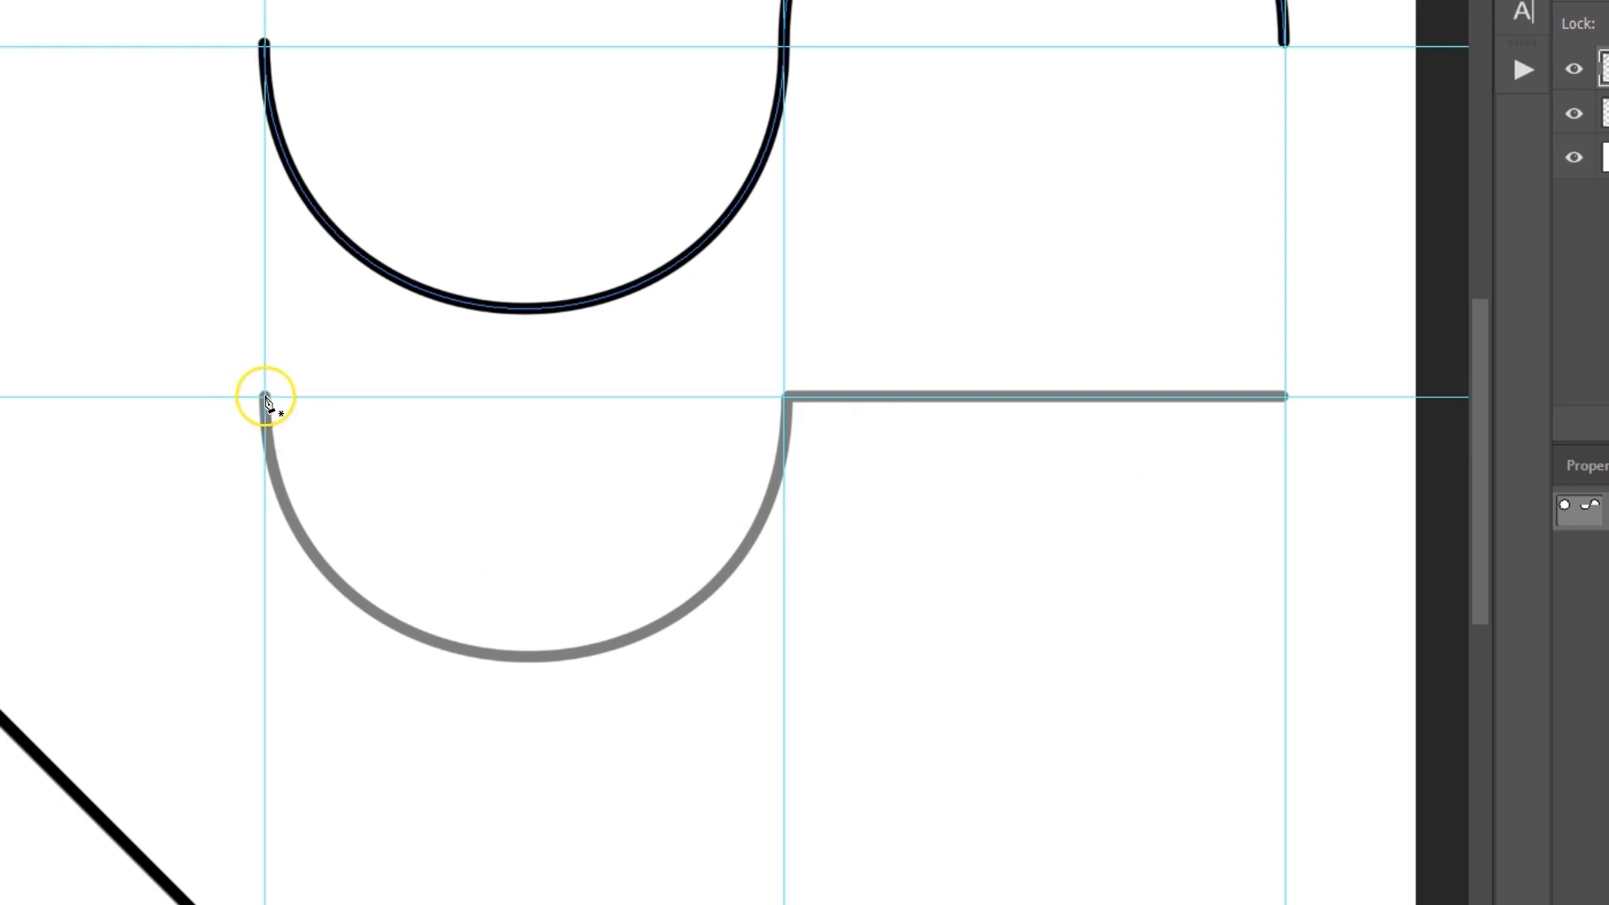
drag(265, 399, 270, 743)
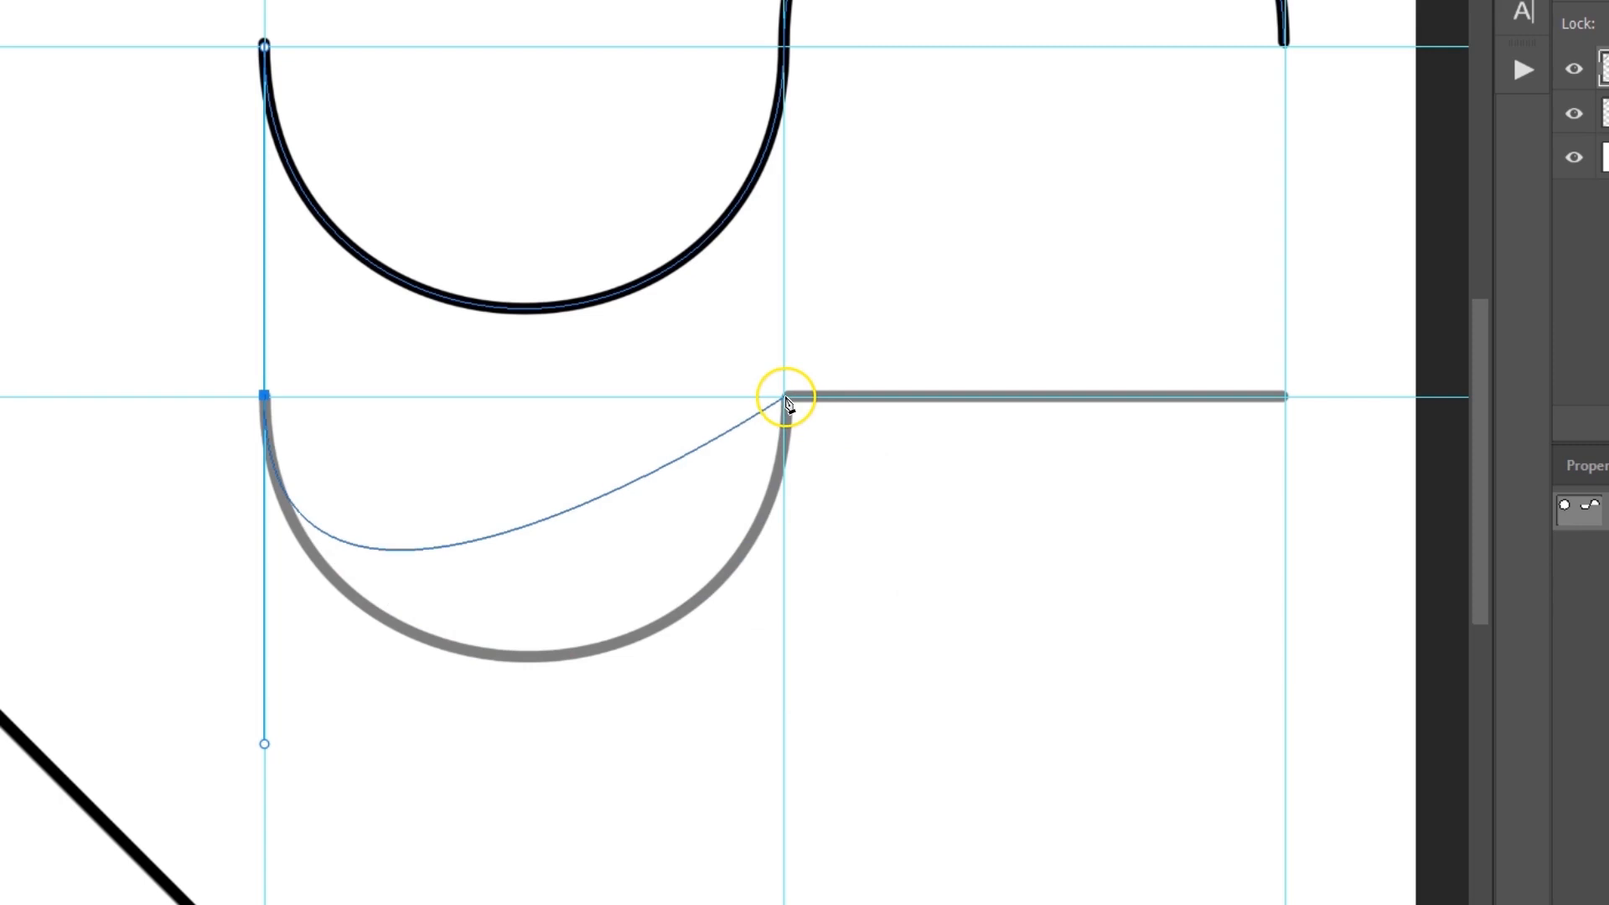
drag(785, 397, 807, 50)
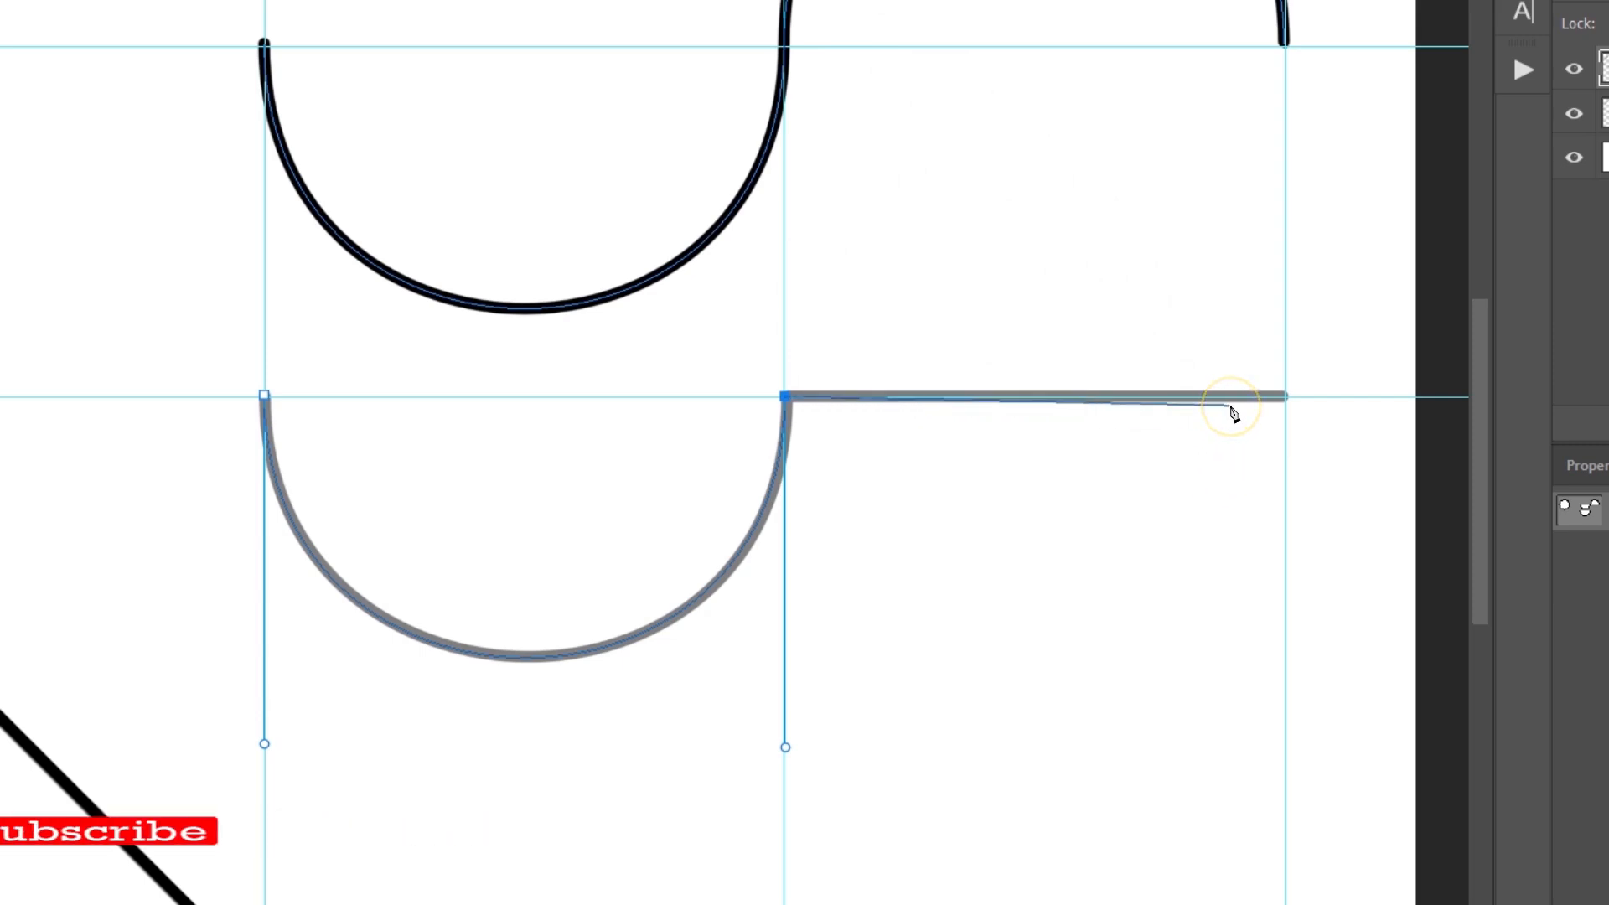
click(1286, 397)
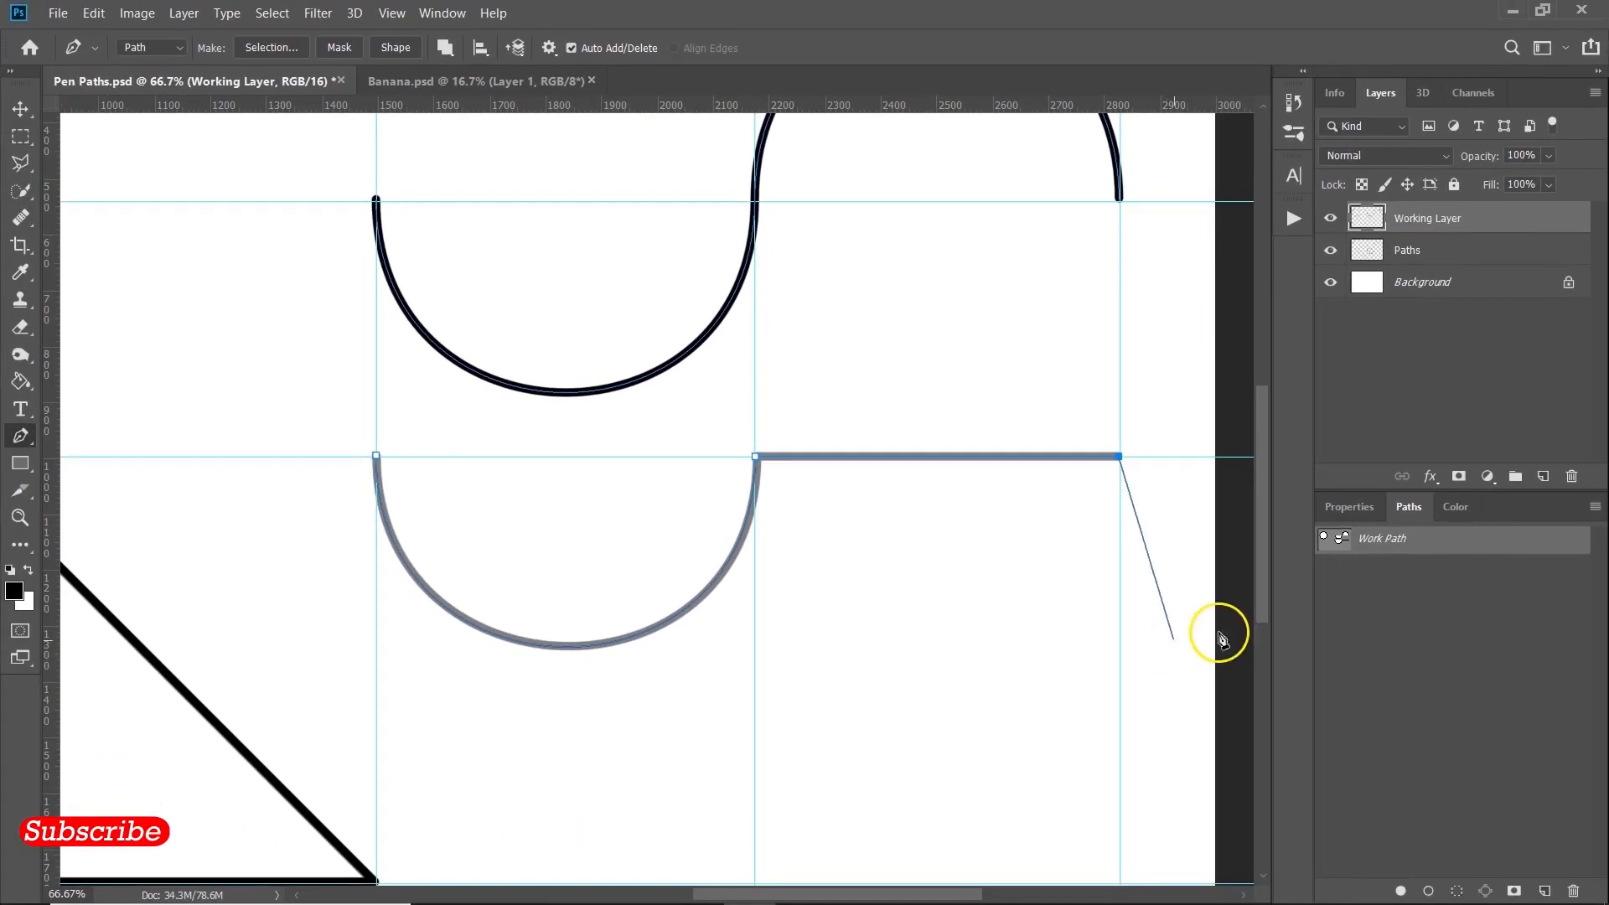
Stroke the new U-curve and straight-line subpath using the Brush, with Simulate Pressure off.
right_click(1468, 542)
click(1426, 645)
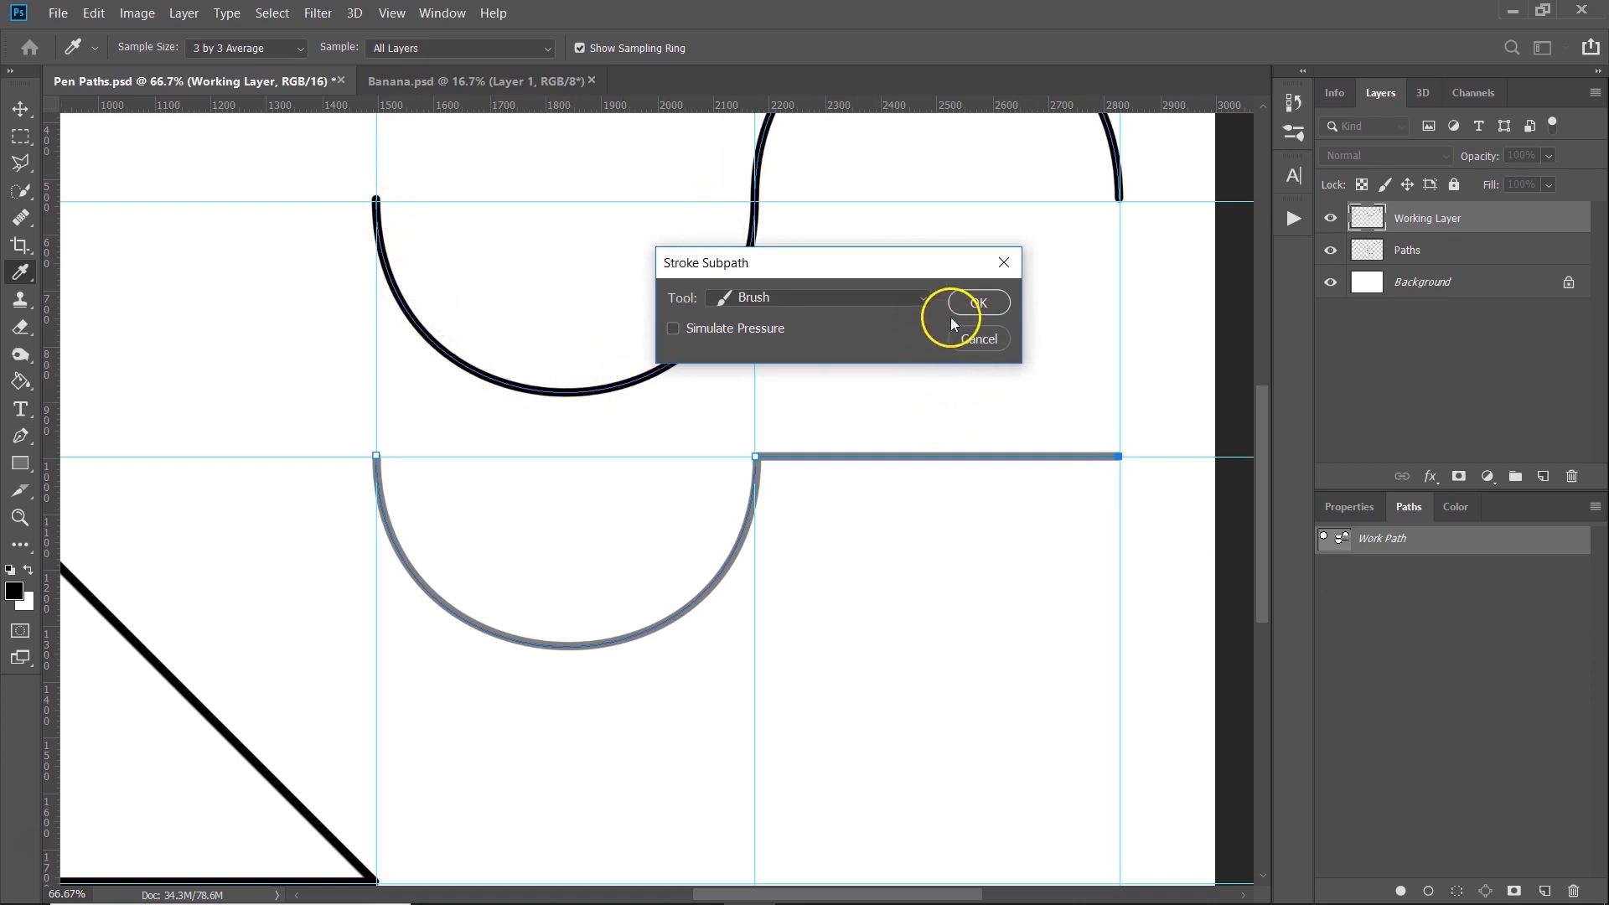
click(977, 308)
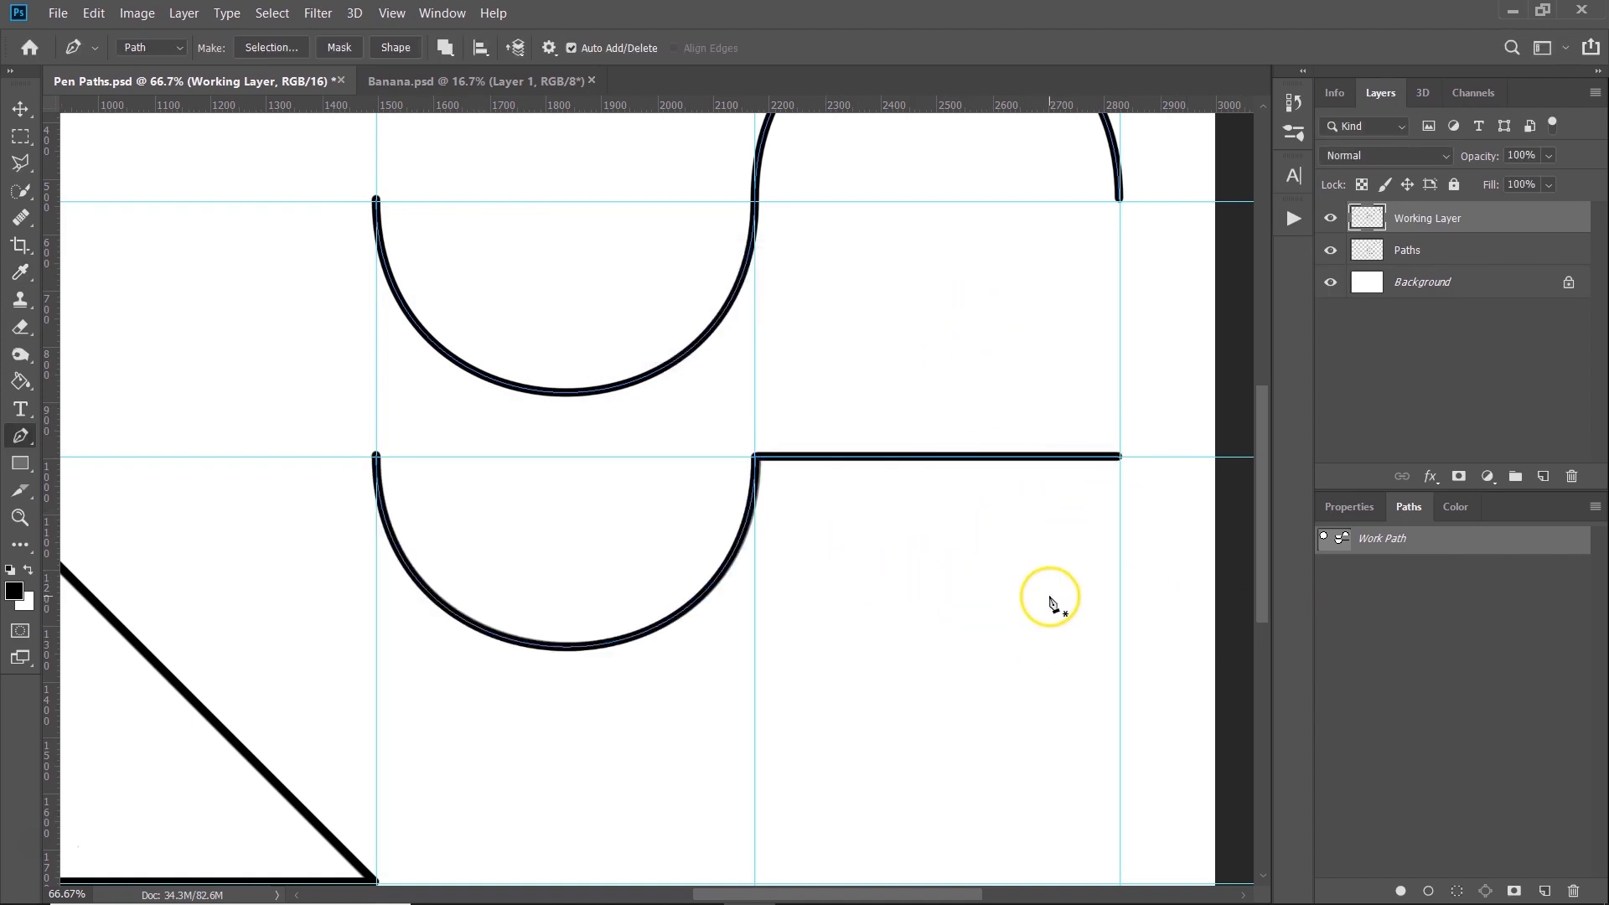
Deselect the work path and hide the Paths layer to check all the stroked shapes together.
click(1393, 646)
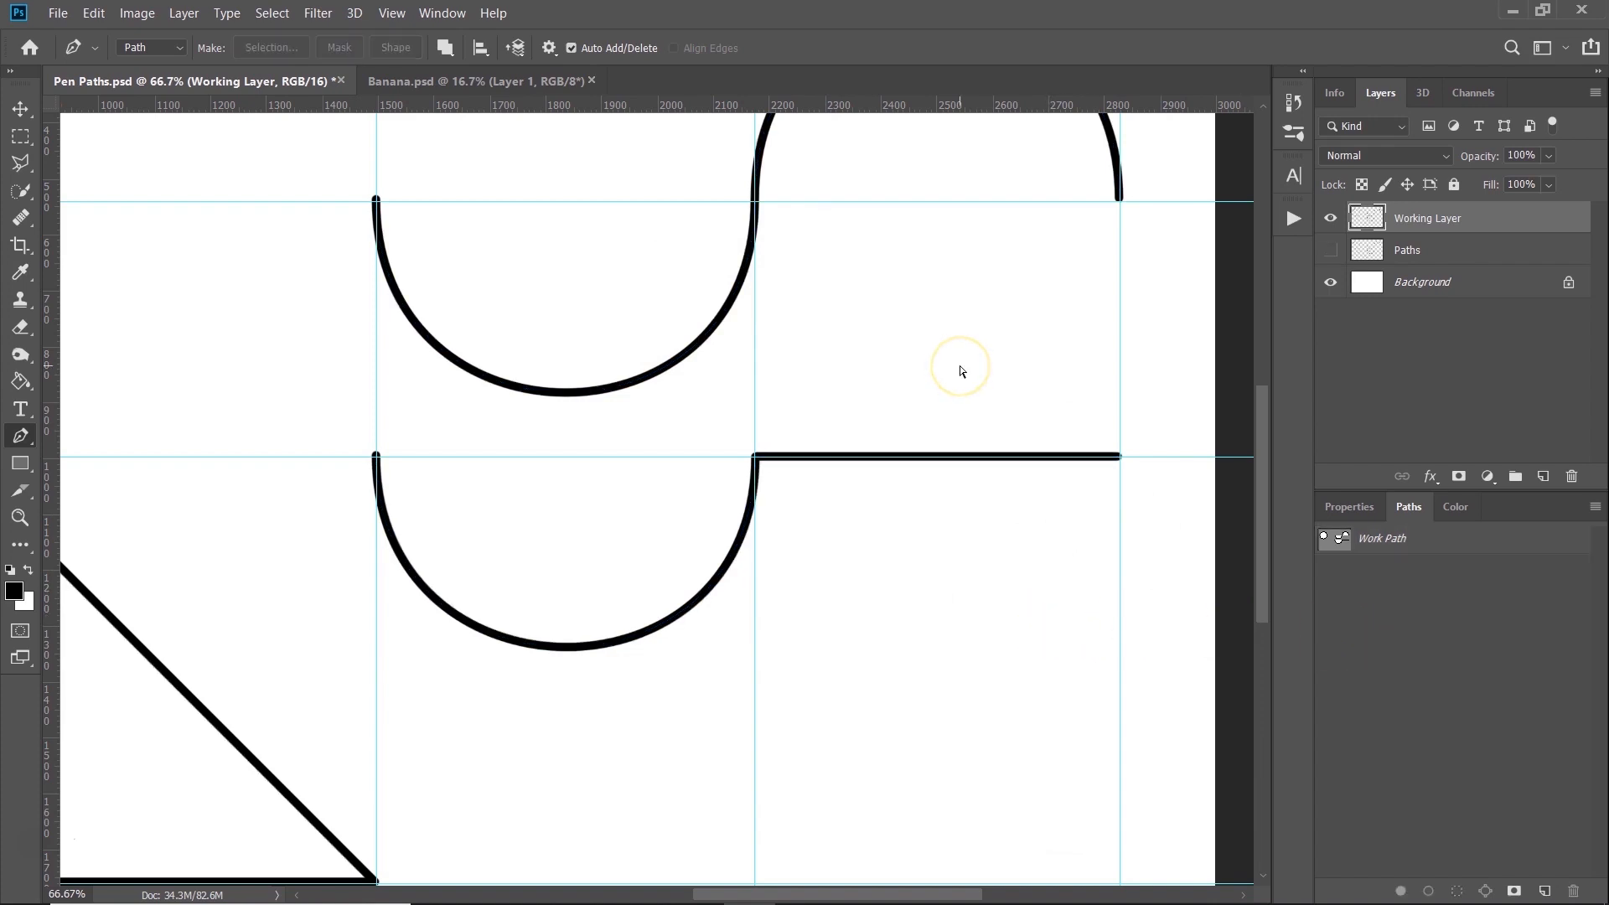
key(ctrl+0)
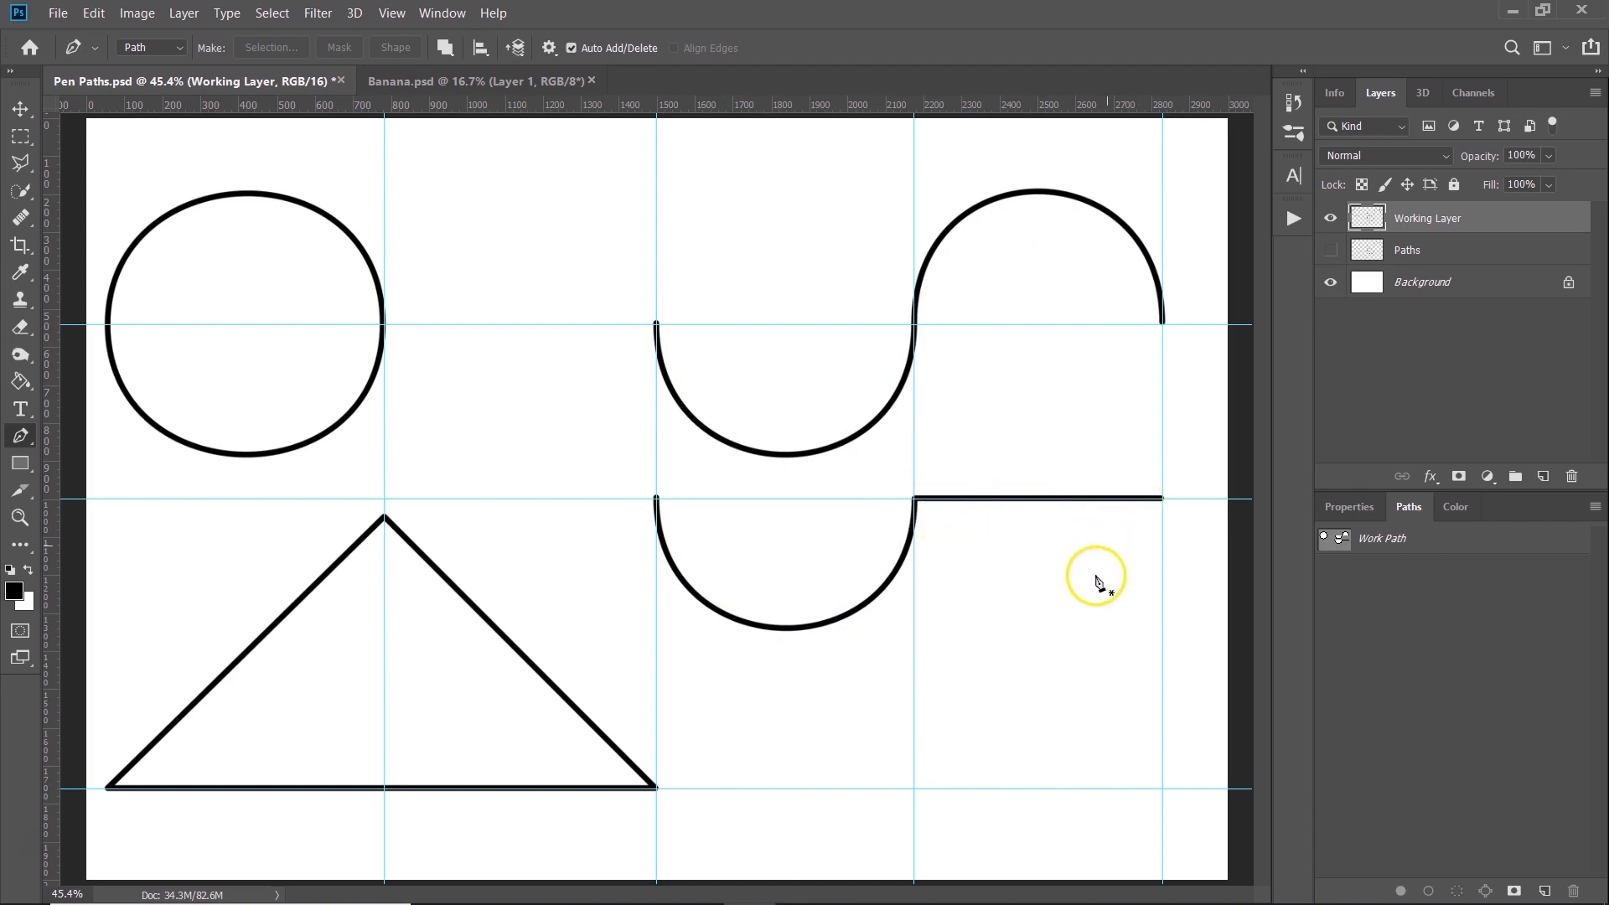
key(v)
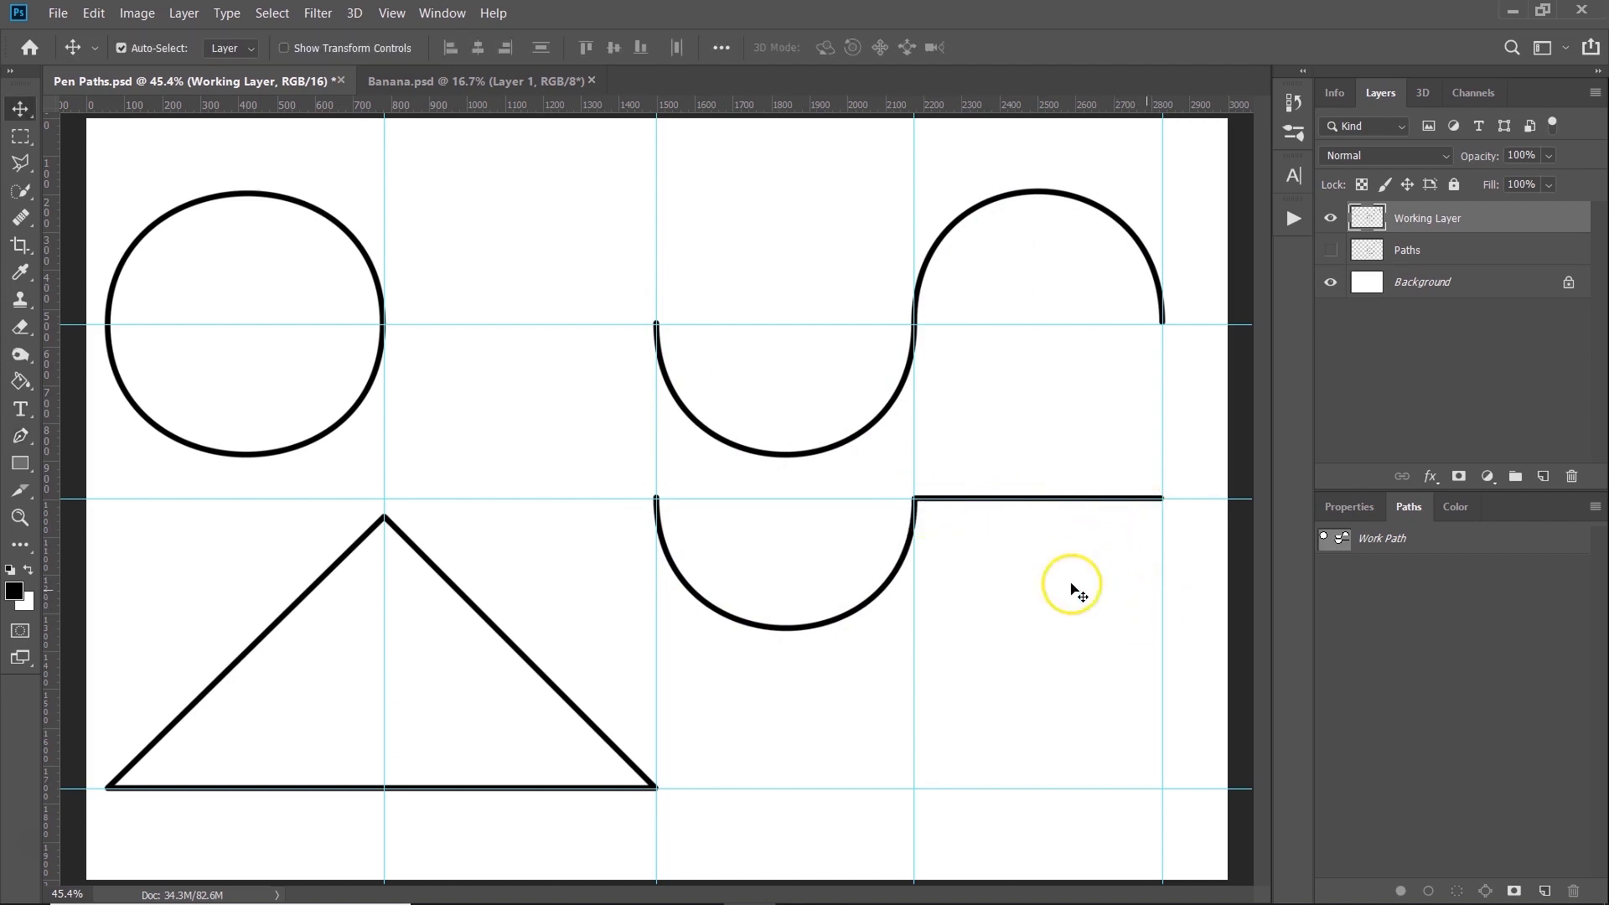
Switch to the Banana.psd document and add a new blank layer above the banana for Pen tool work.
click(461, 82)
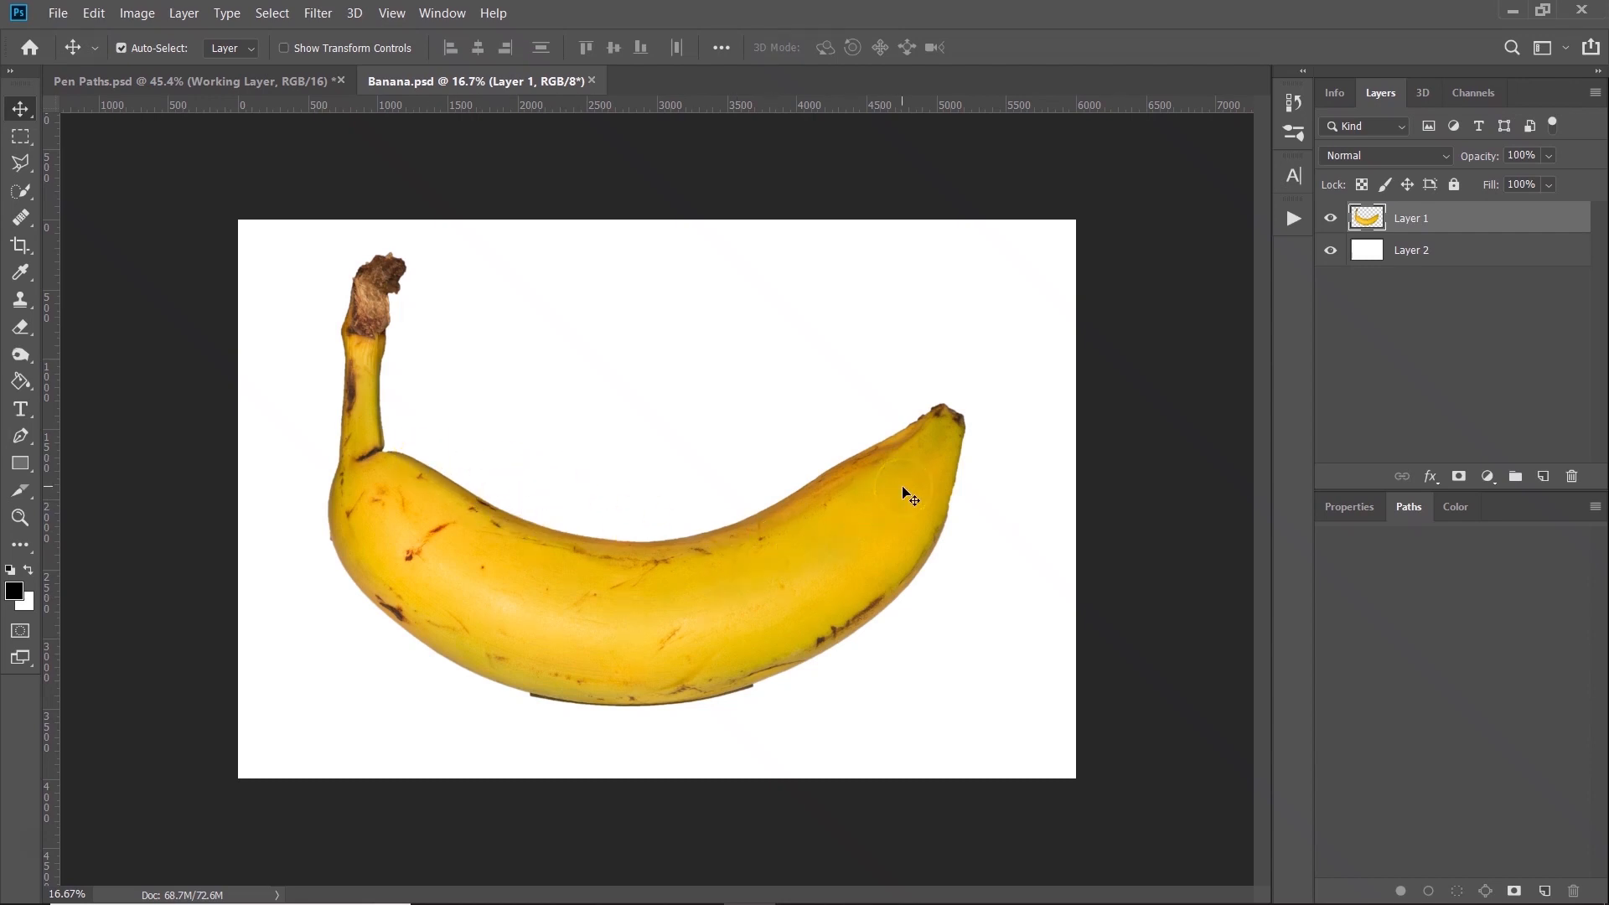
key(p)
key(ctrl+shift+alt+n)
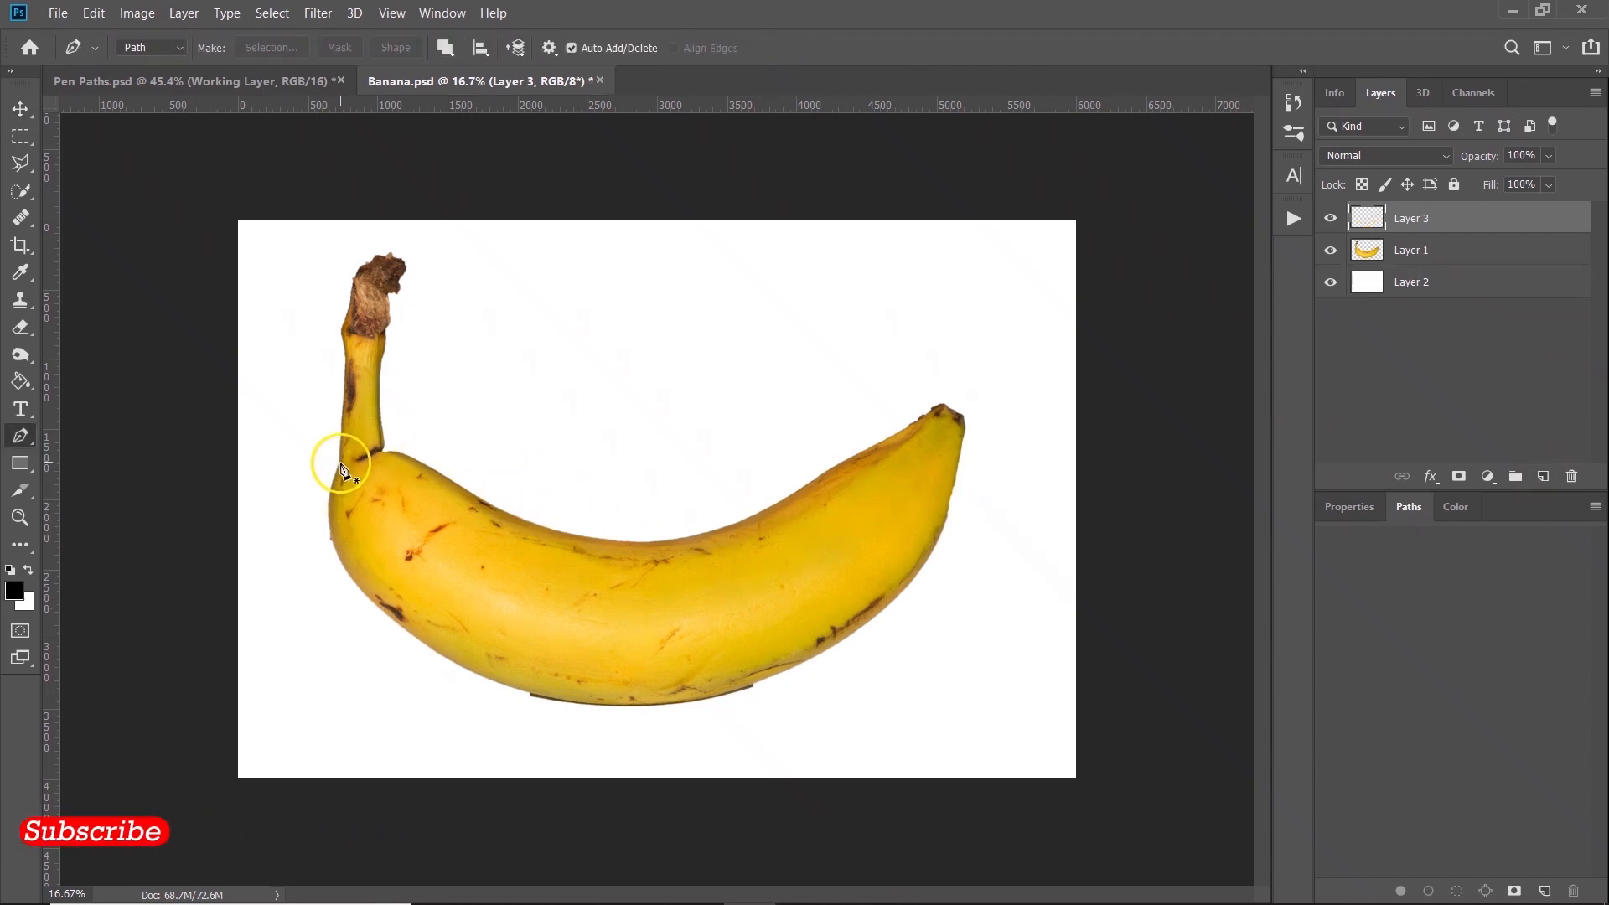
Start a path at the stem's base and trace the banana's lower edge and dark tip with curved and corner anchor points.
click(339, 462)
drag(415, 639, 542, 711)
drag(829, 650, 969, 560)
drag(949, 503, 954, 474)
click(964, 435)
click(963, 415)
click(947, 405)
Continue the path along the banana's concave upper edge to the inner base of the stem, removing unwanted outgoing direction handles.
click(898, 433)
drag(796, 492, 754, 523)
mouse_move(480, 497)
mouse_down()
mouse_move(413, 479)
mouse_move(335, 409)
mouse_move(363, 450)
mouse_up()
alt+click(479, 496)
alt+click(384, 449)
Trace up the stem's inner side, around its brown end and down the outer side, closing the path on its starting anchor.
drag(382, 356, 397, 326)
click(388, 294)
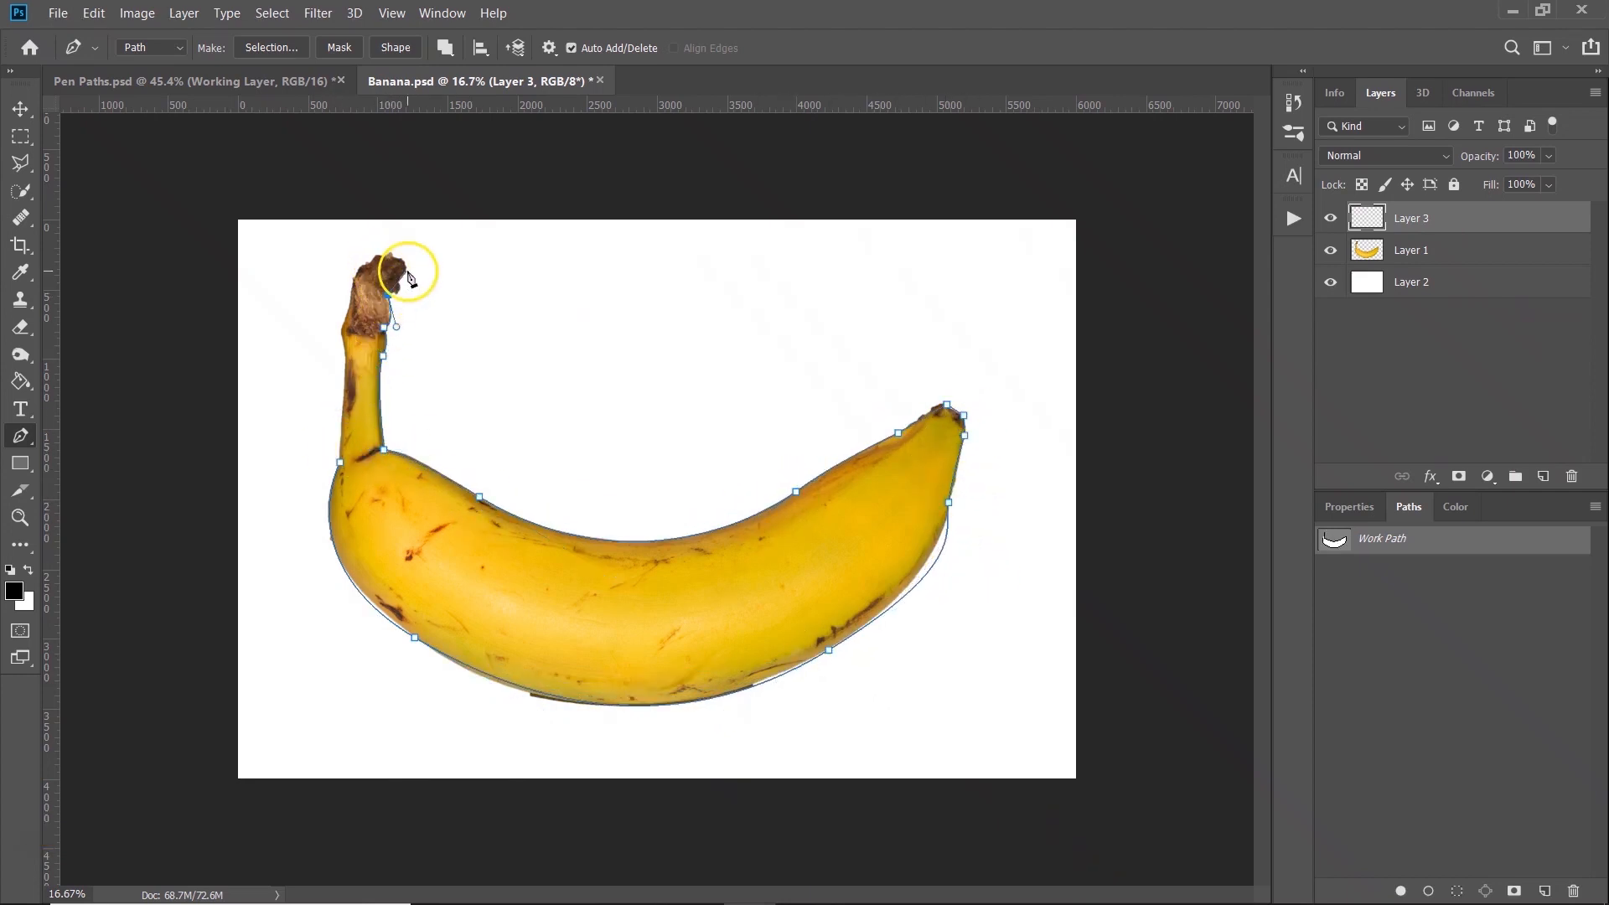
click(407, 269)
click(398, 258)
click(375, 255)
click(358, 268)
click(352, 281)
click(340, 330)
click(344, 356)
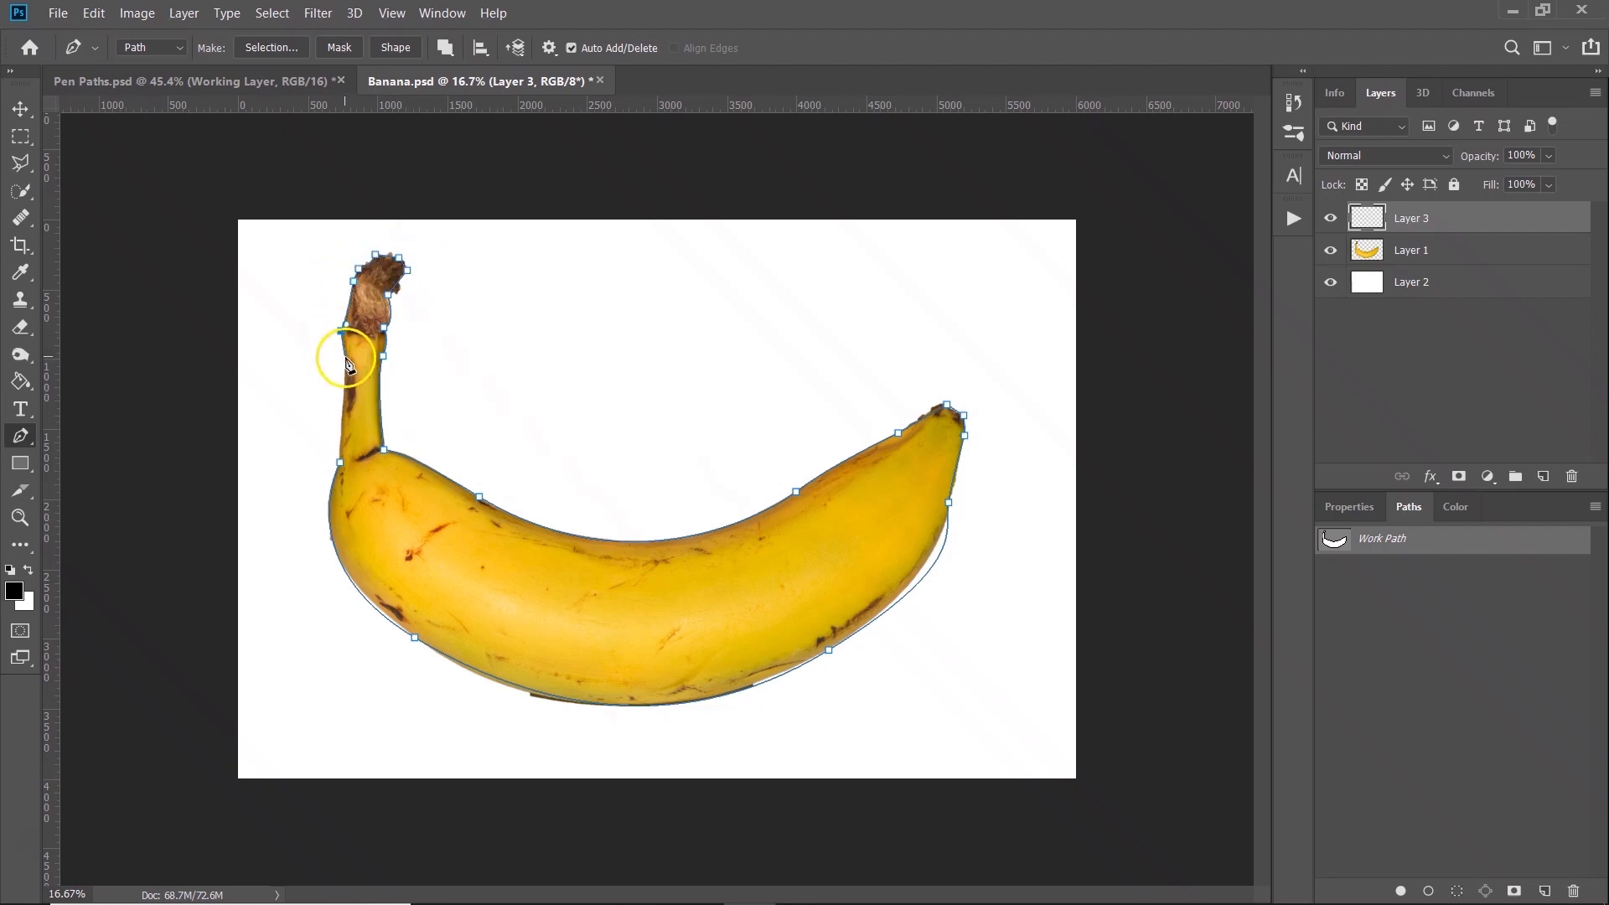
click(340, 462)
With the Direct Selection Tool, re-angle and shorten the direction handles of the anchor below the banana's tip to tighten the loose curve.
scroll(892, 536, up, 3)
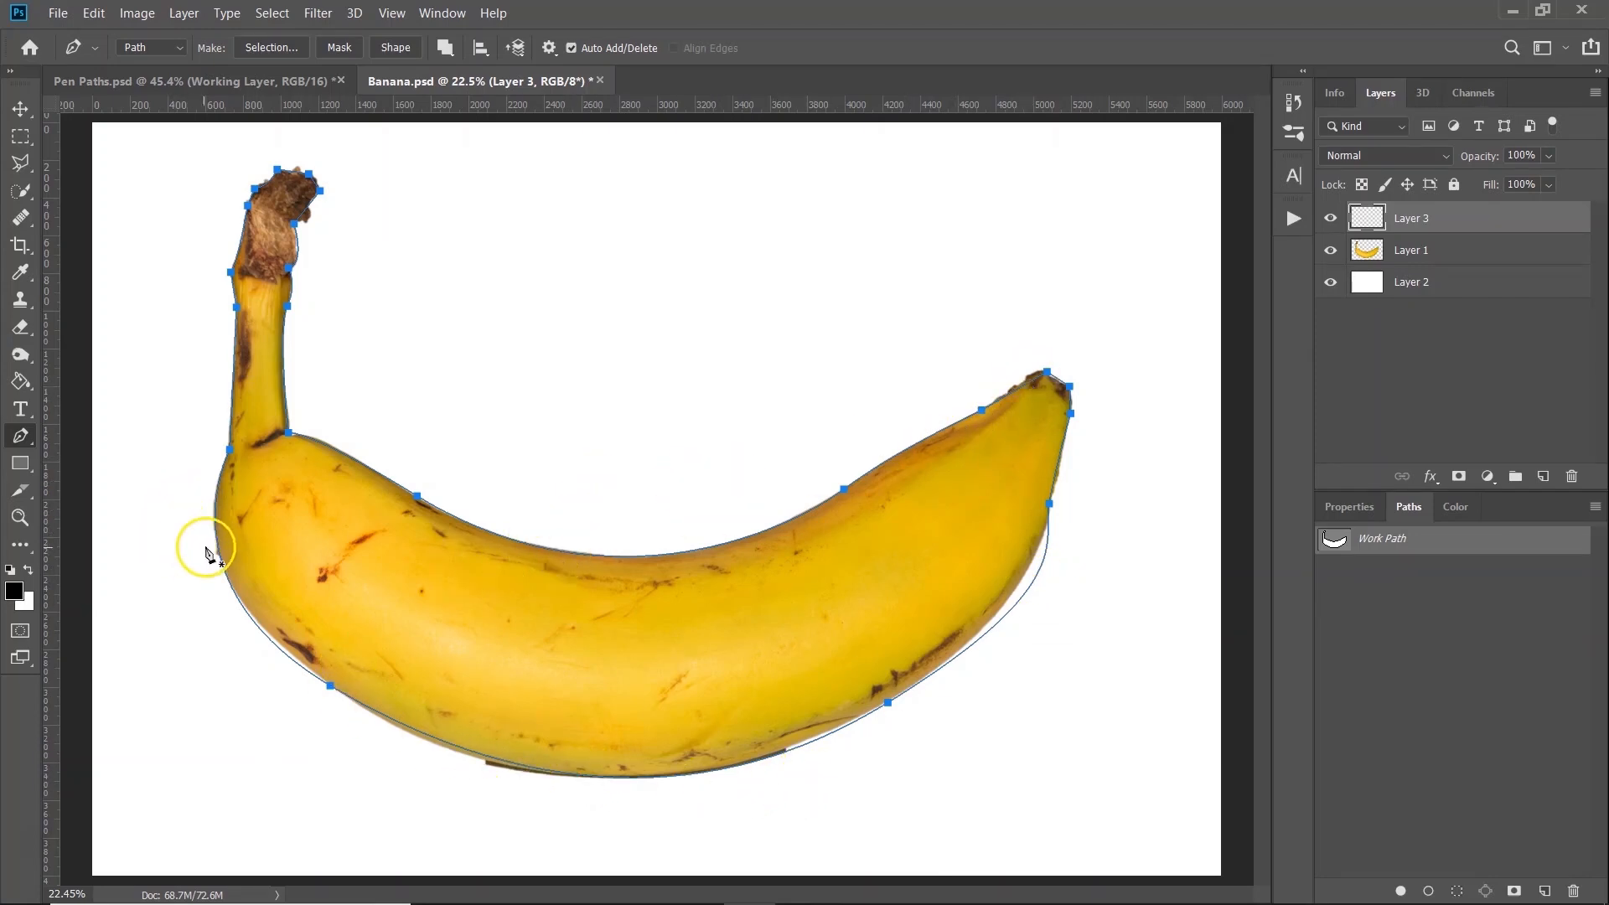
right_click(25, 116)
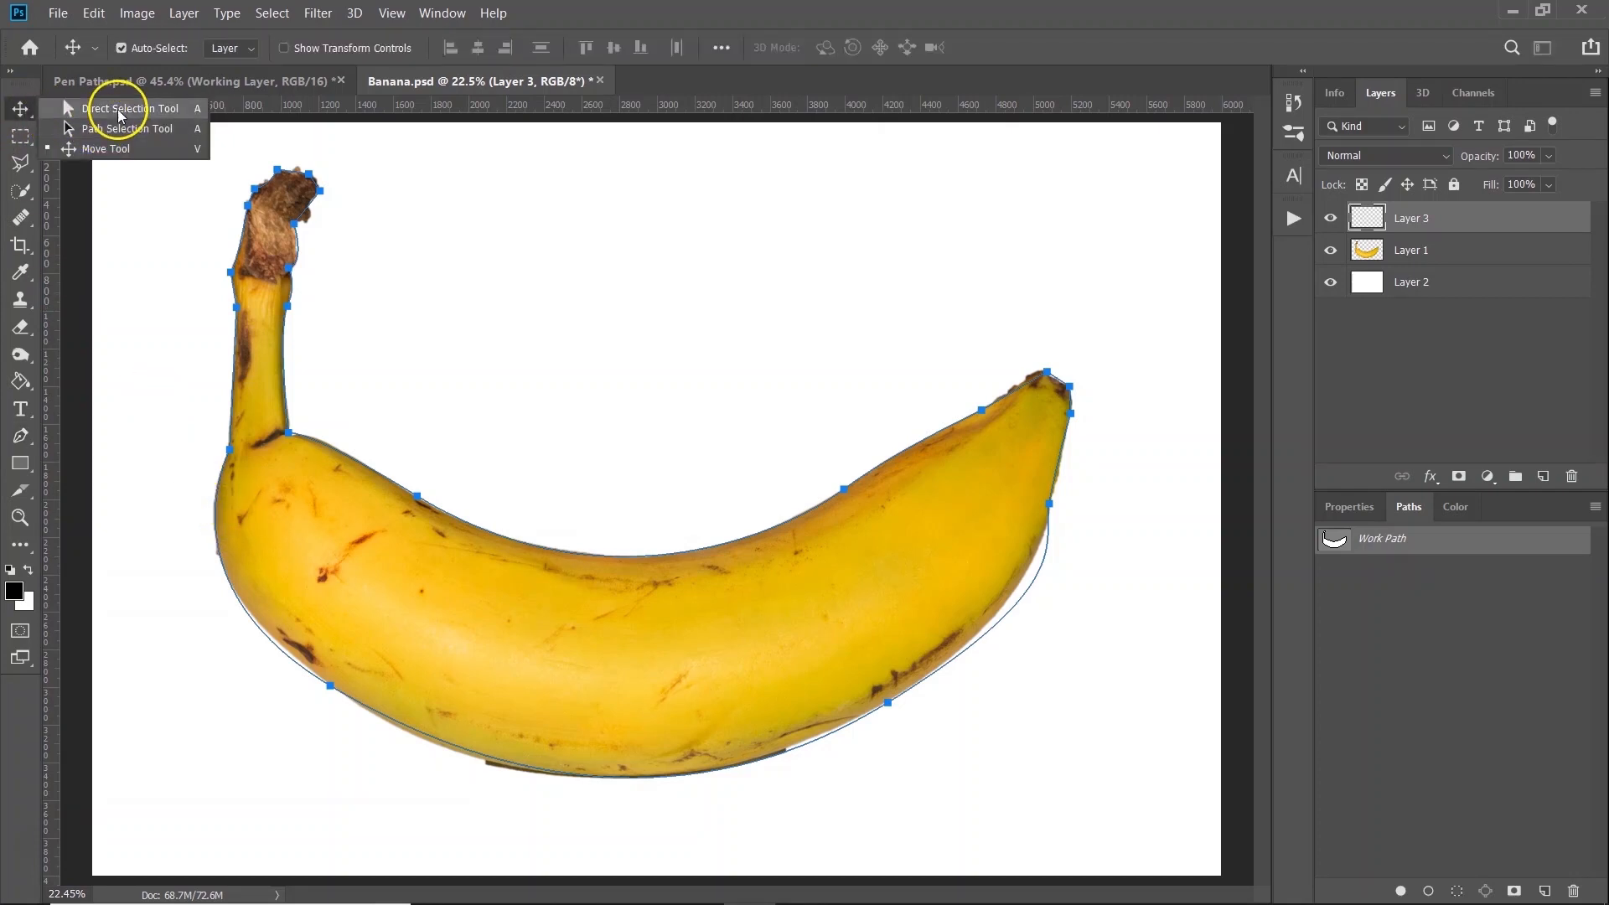
click(101, 120)
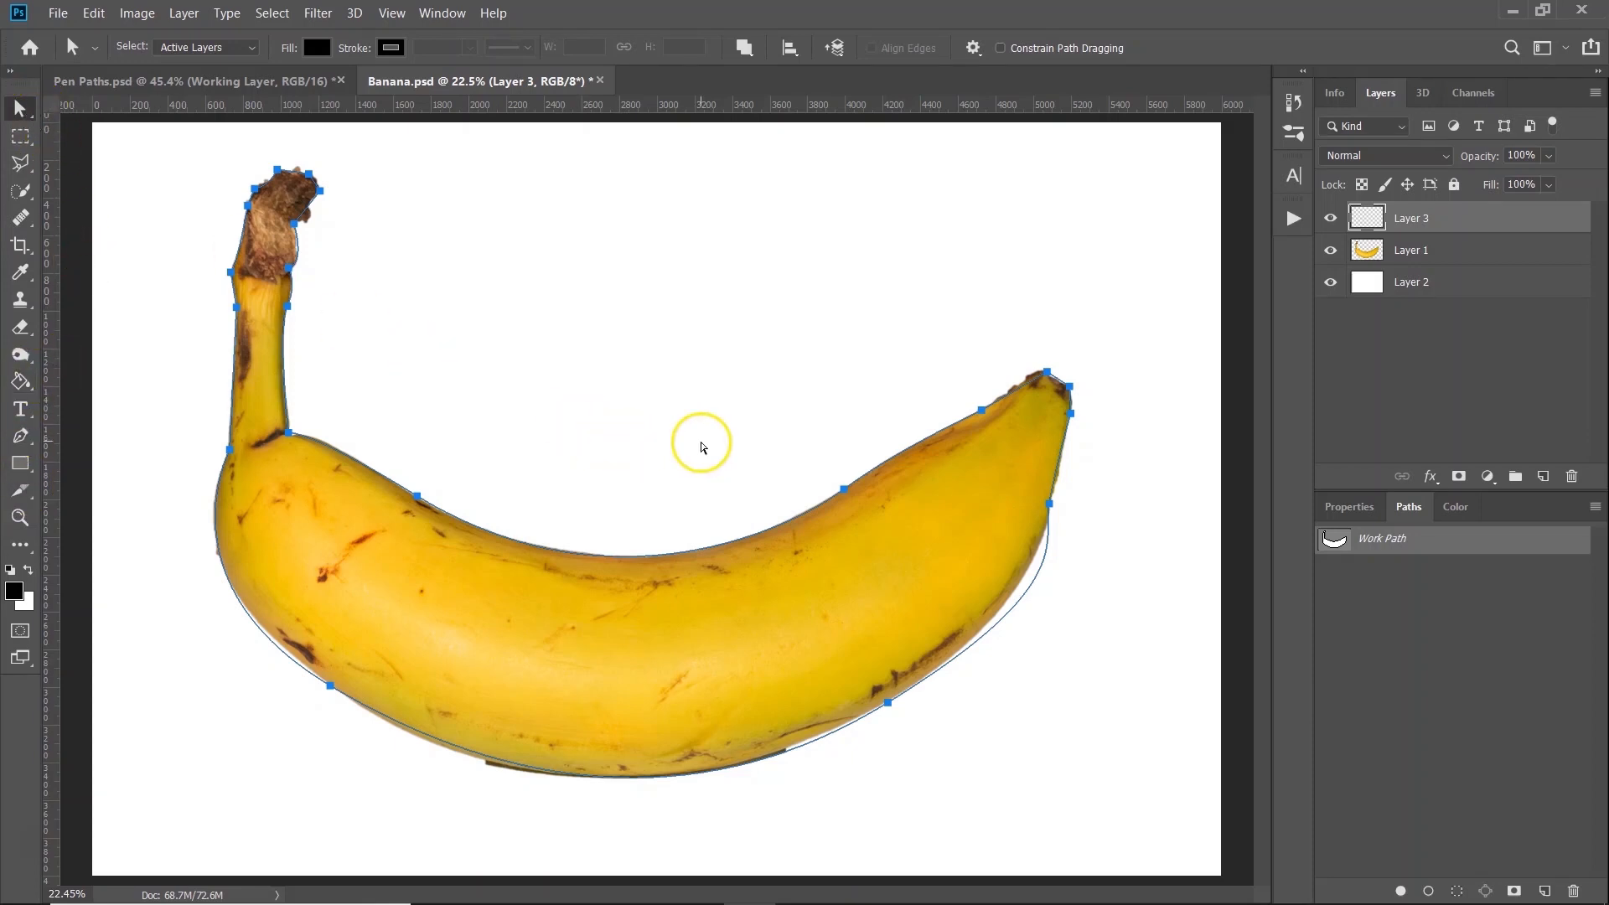
key(ctrl+plus)
key(ctrl+plus)
key(ctrl+plus)
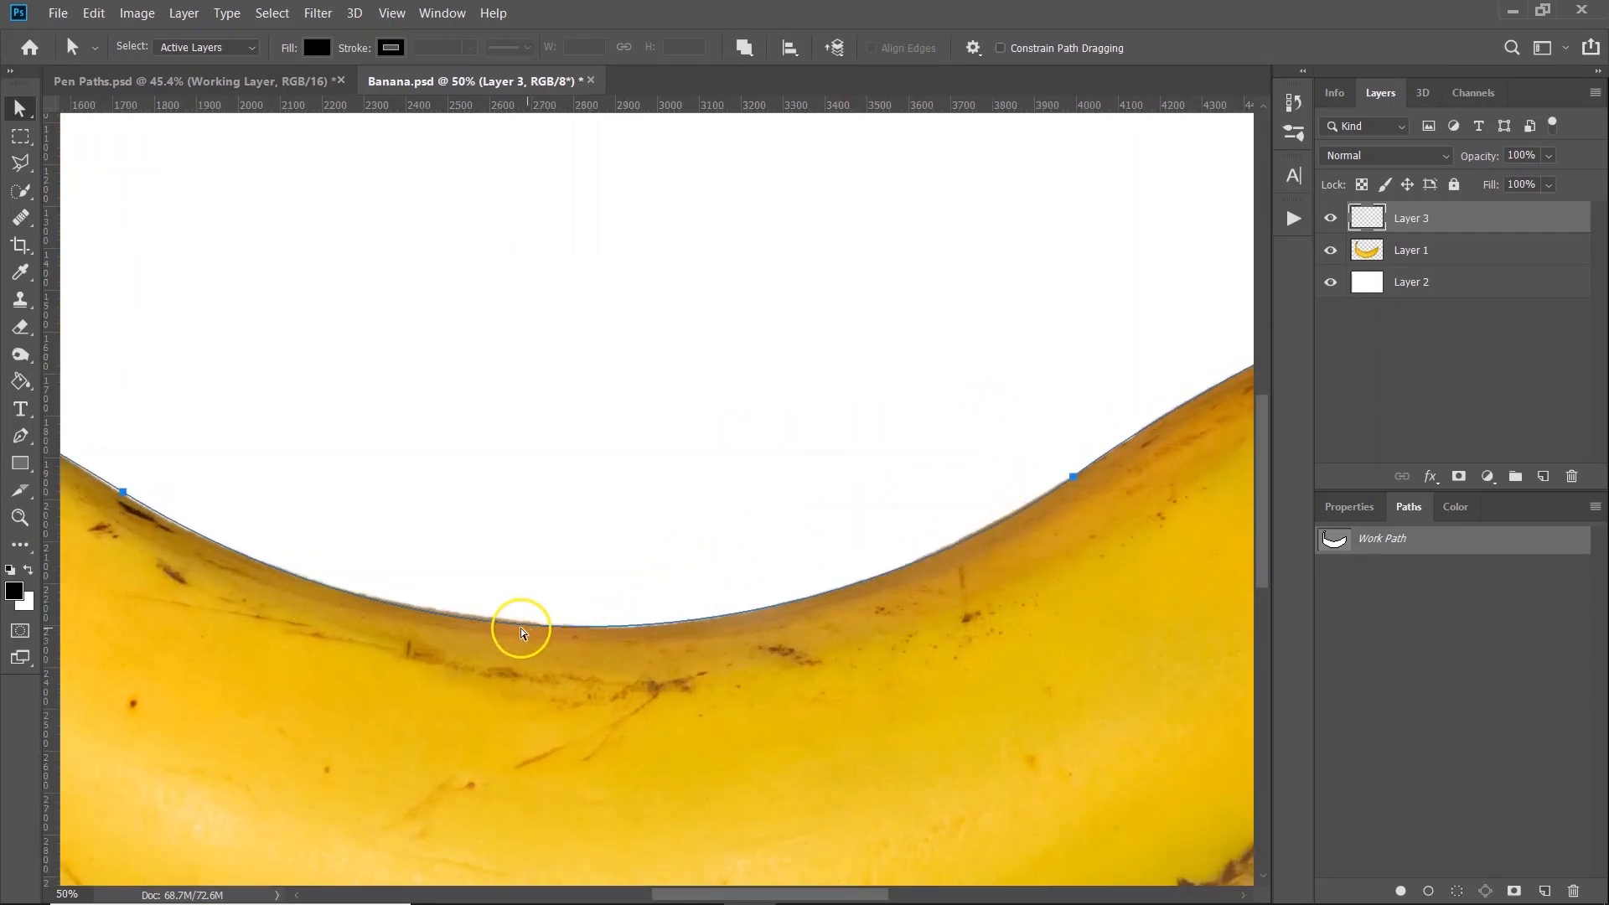
drag(1138, 348, 413, 352)
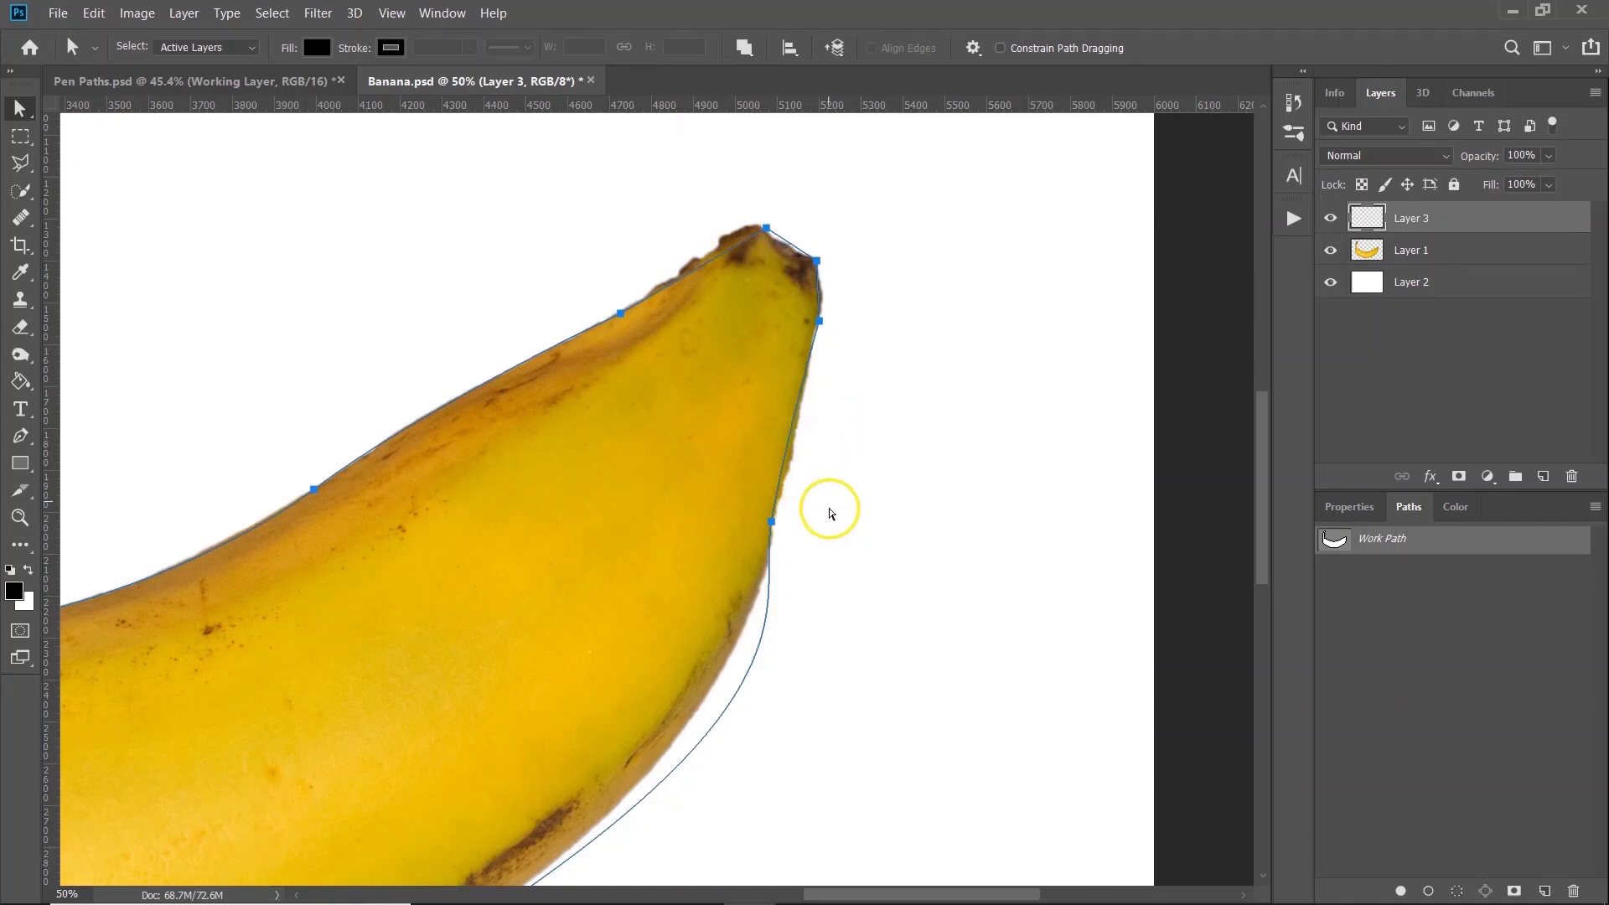
drag(835, 590, 806, 369)
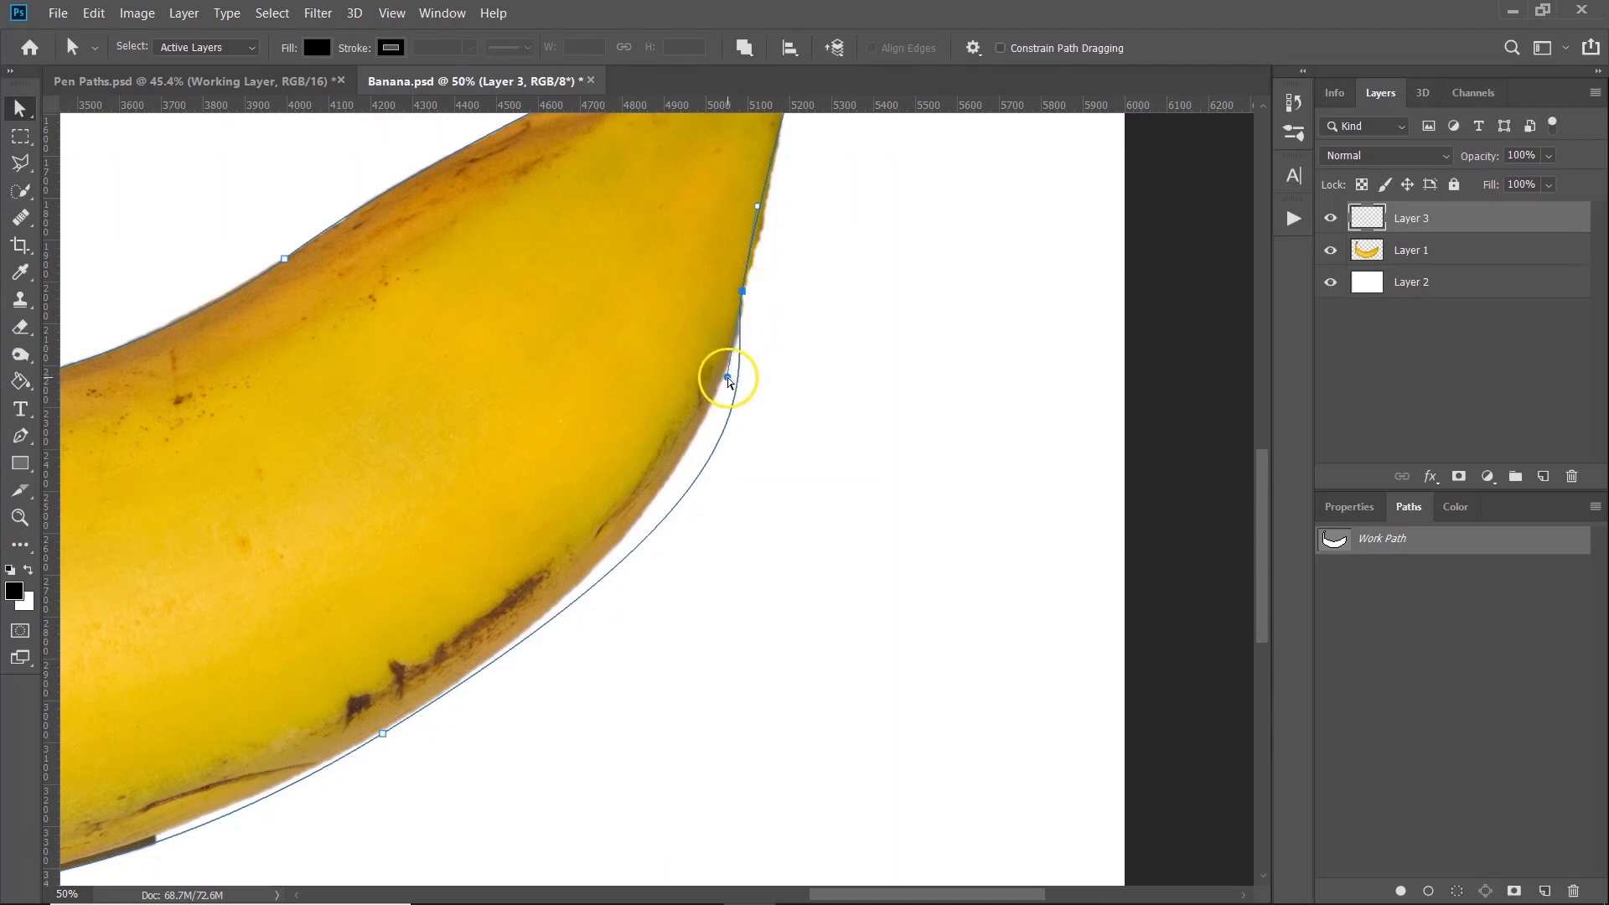
drag(728, 382, 760, 400)
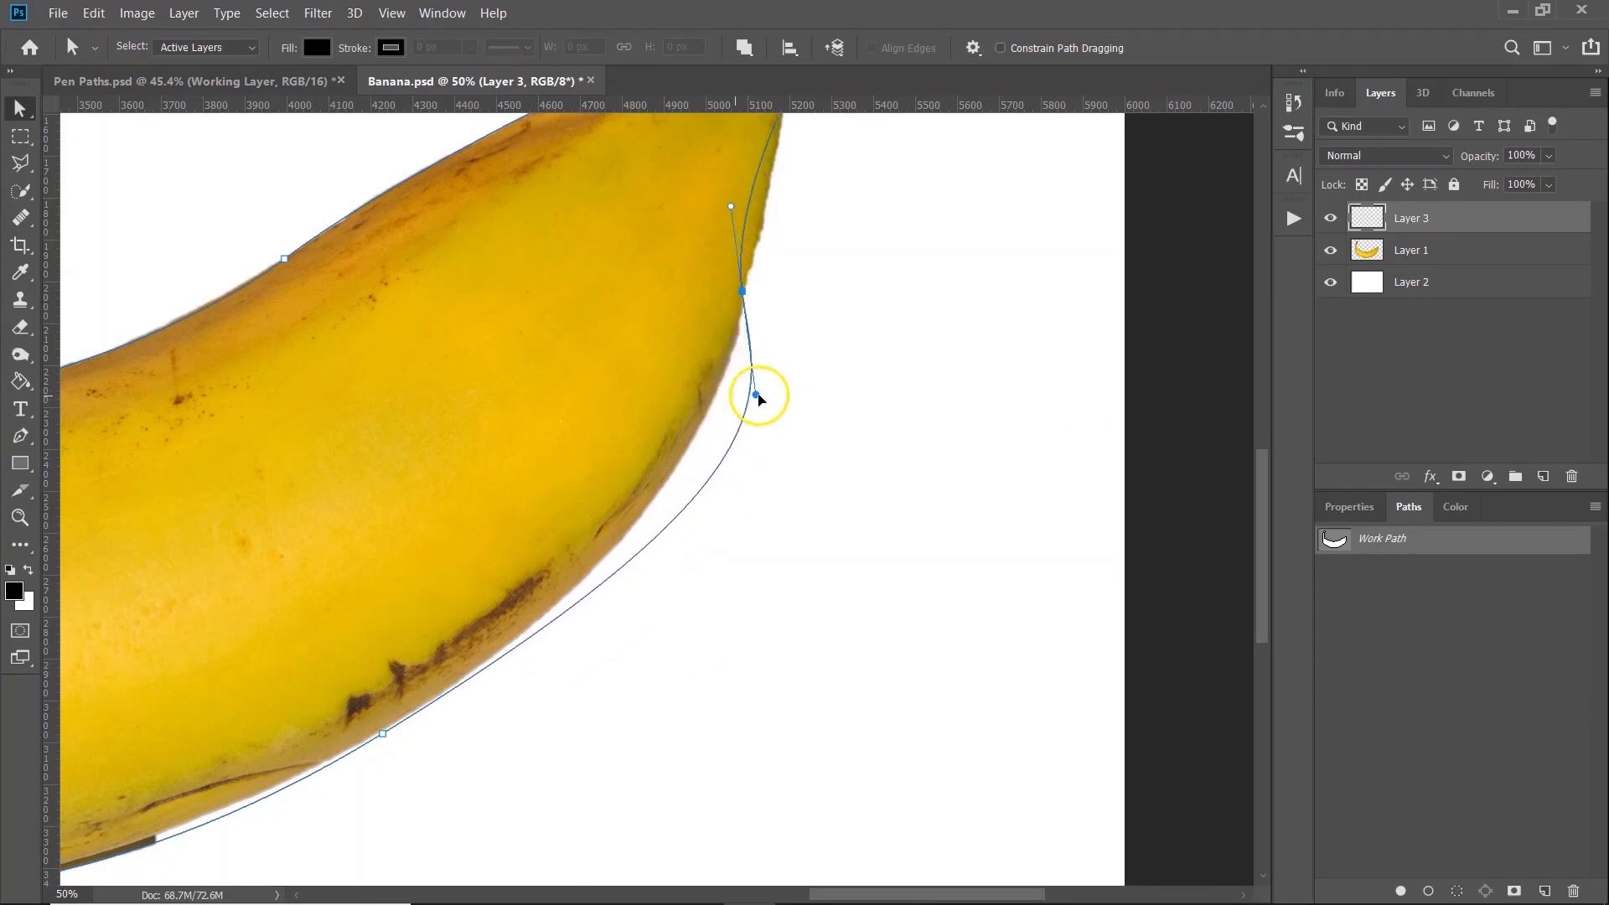
drag(675, 370, 668, 358)
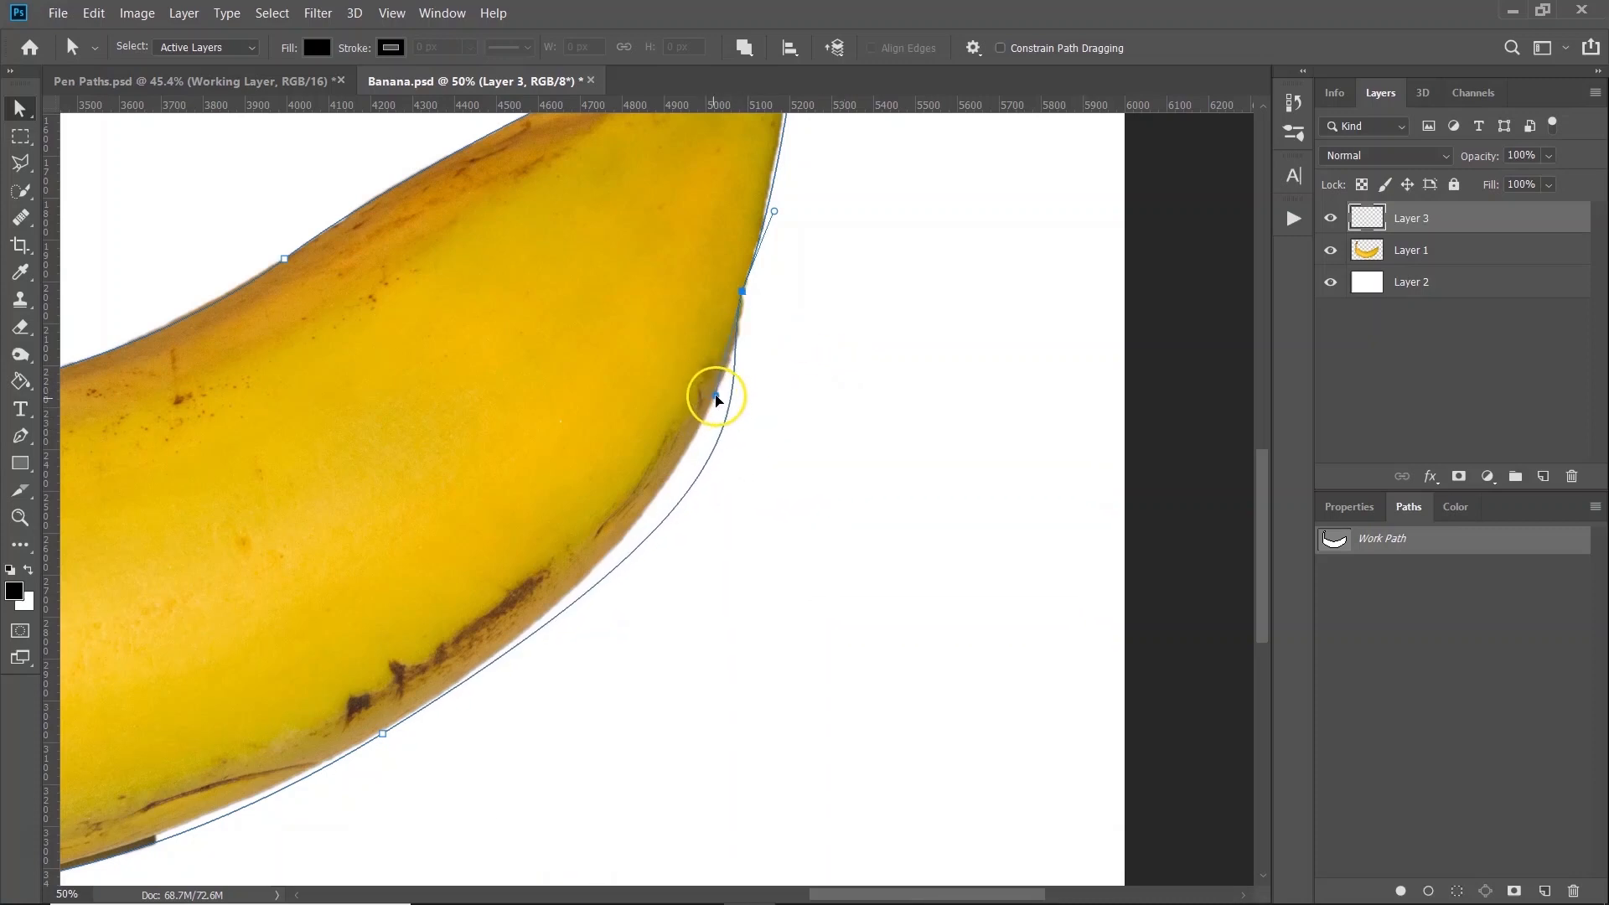
drag(725, 318, 724, 321)
Nudge the anchor point below the banana's tip slightly to fit the fruit's outer edge.
click(743, 292)
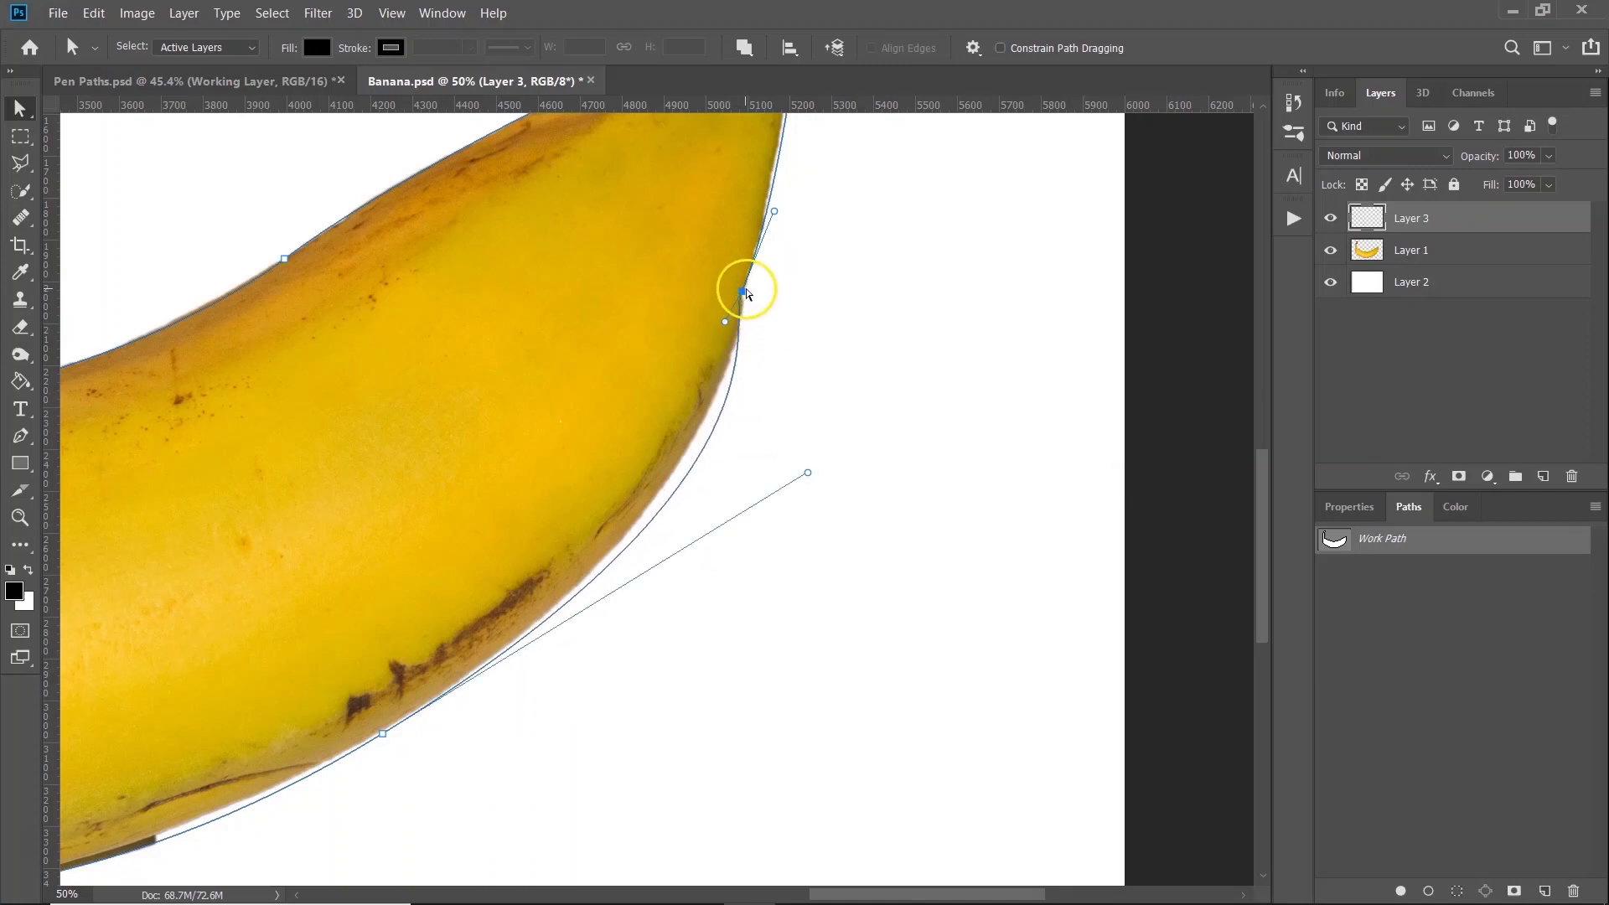
click(742, 293)
drag(743, 297, 745, 300)
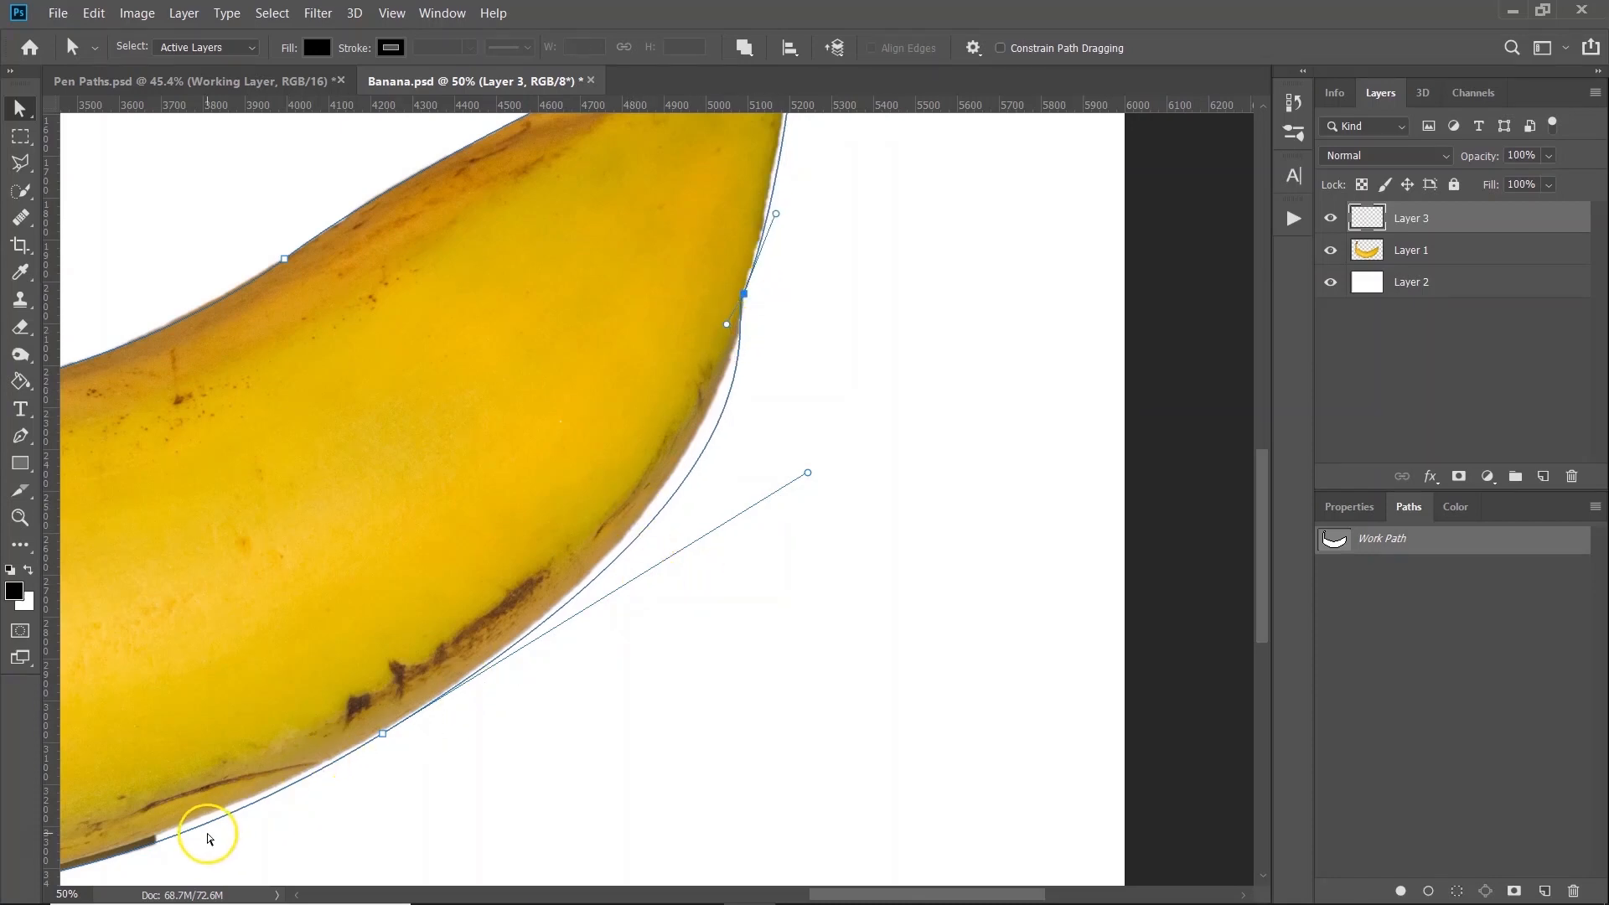
Nudge the anchor on the banana's lower right edge inward and adjust its direction handles so the path follows the underside.
click(383, 734)
drag(384, 740, 381, 737)
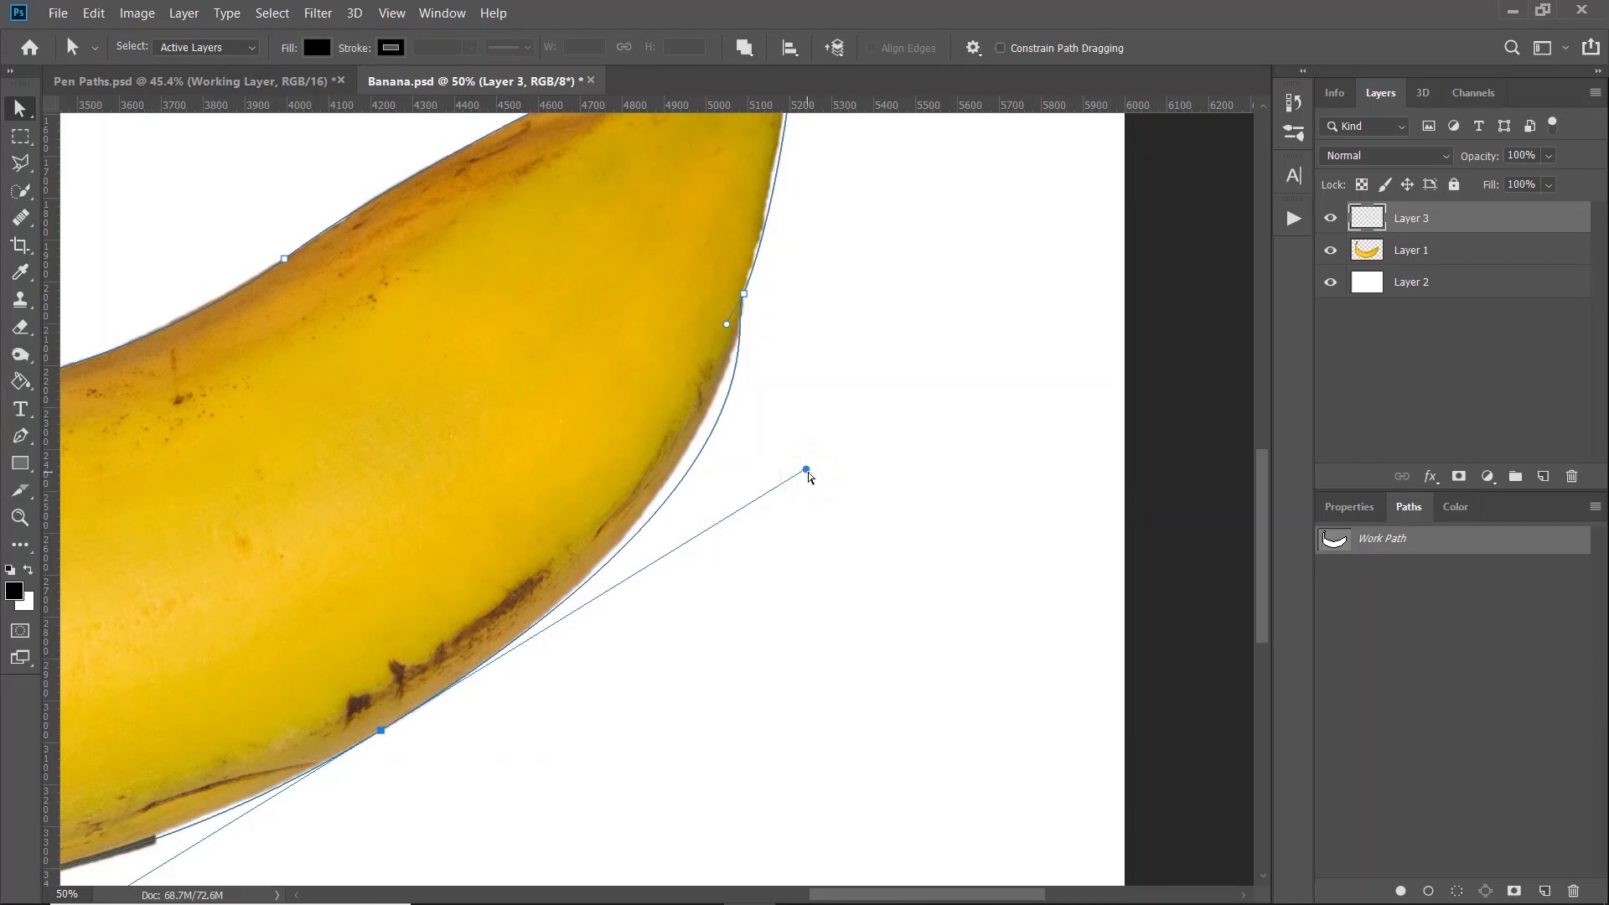
drag(807, 474, 1288, 282)
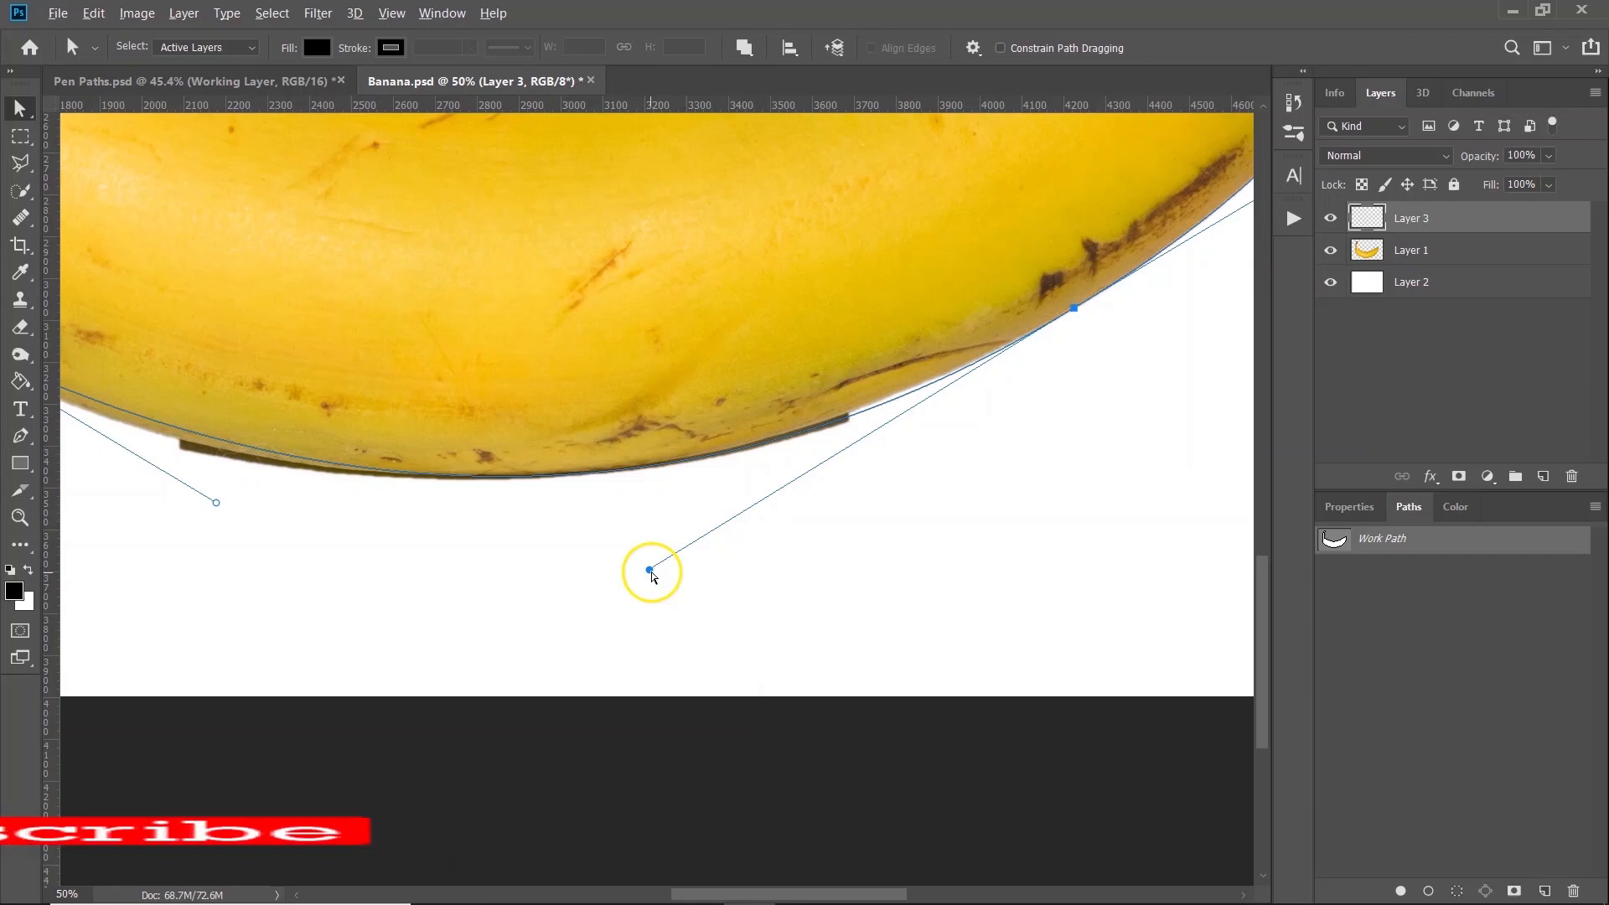
drag(653, 576, 640, 561)
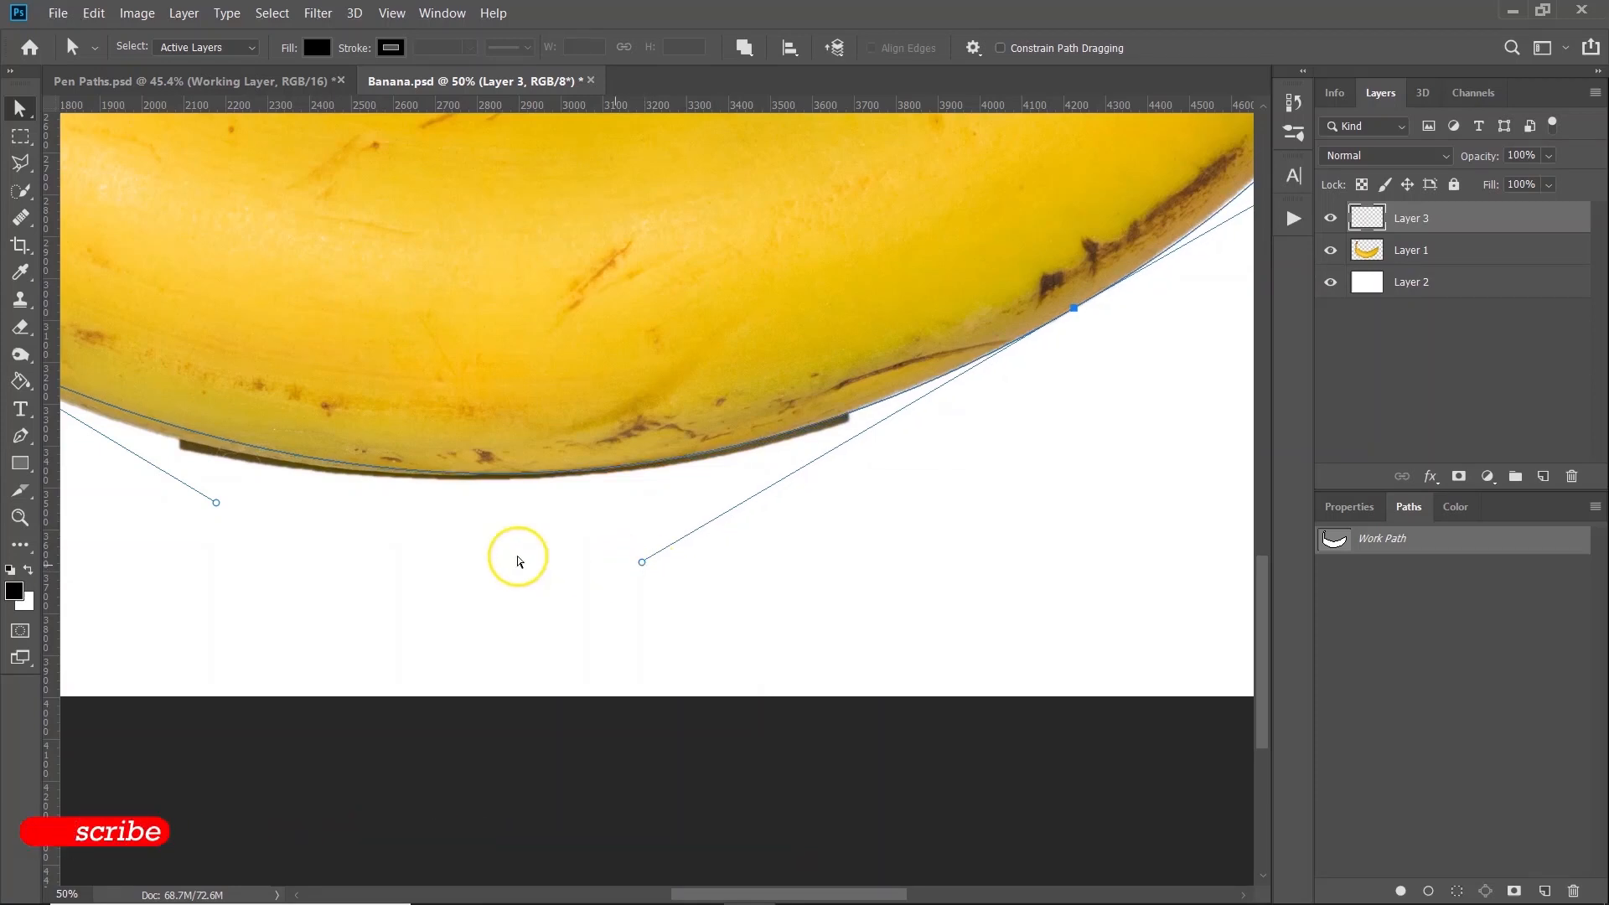
Adjust the underside-facing direction handle of the banana's lower left anchor independently so the curve follows the bottom edge.
drag(495, 542, 1088, 617)
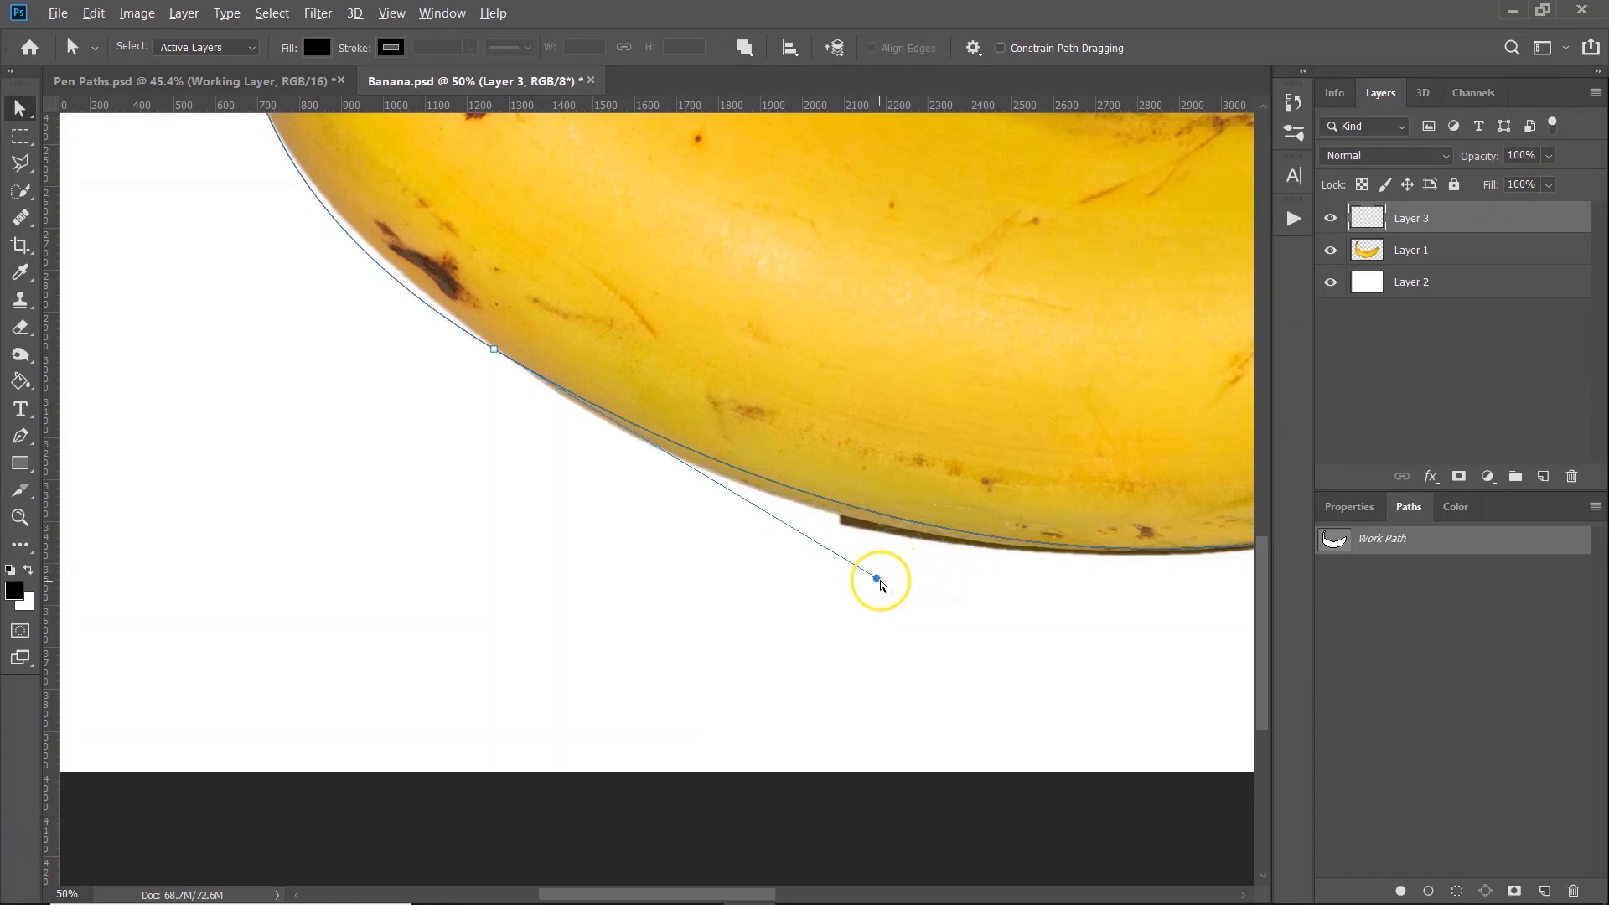
drag(877, 579, 829, 591)
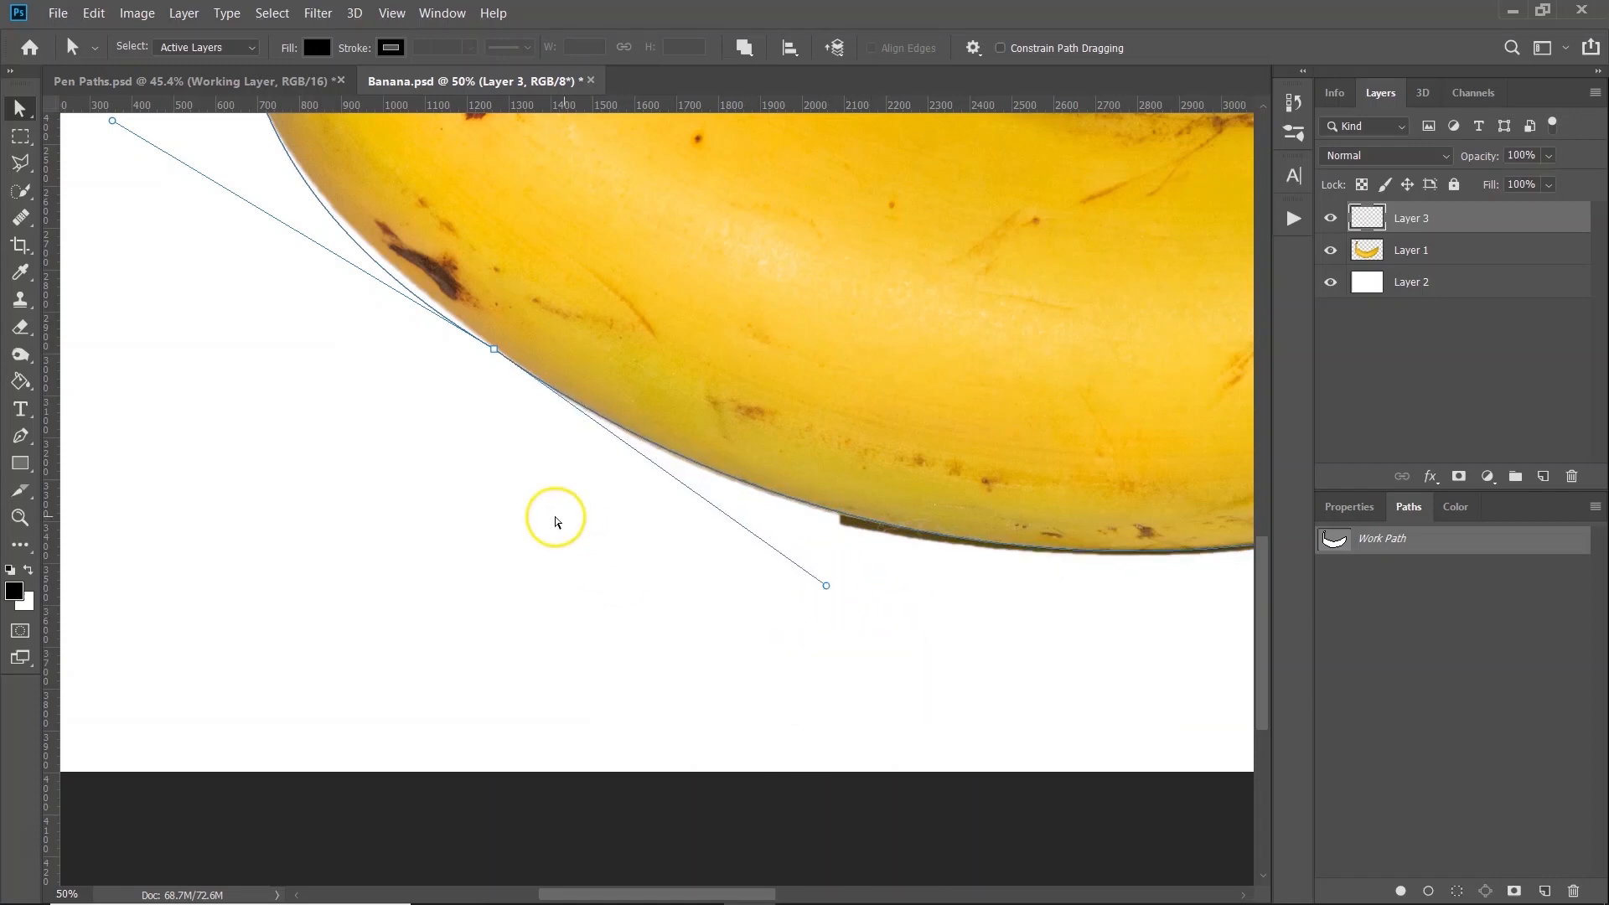
Nudge the banana's lower left anchor inward and re-angle its upper direction handle so the path hugs the fruit's rounded end.
drag(517, 495, 1078, 833)
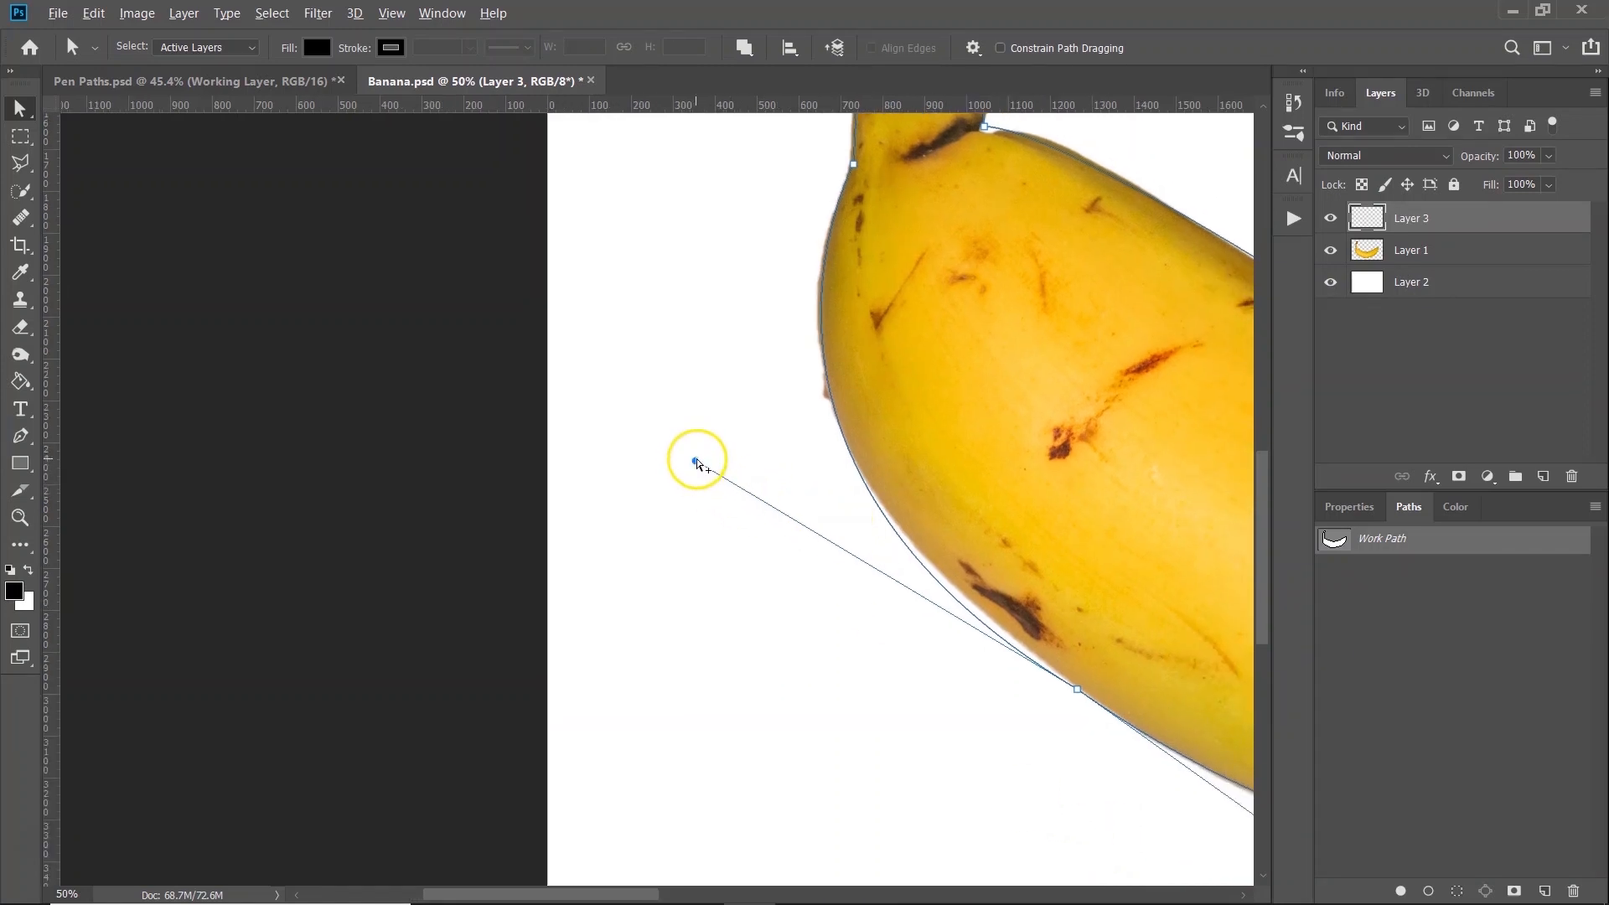
drag(696, 461, 695, 428)
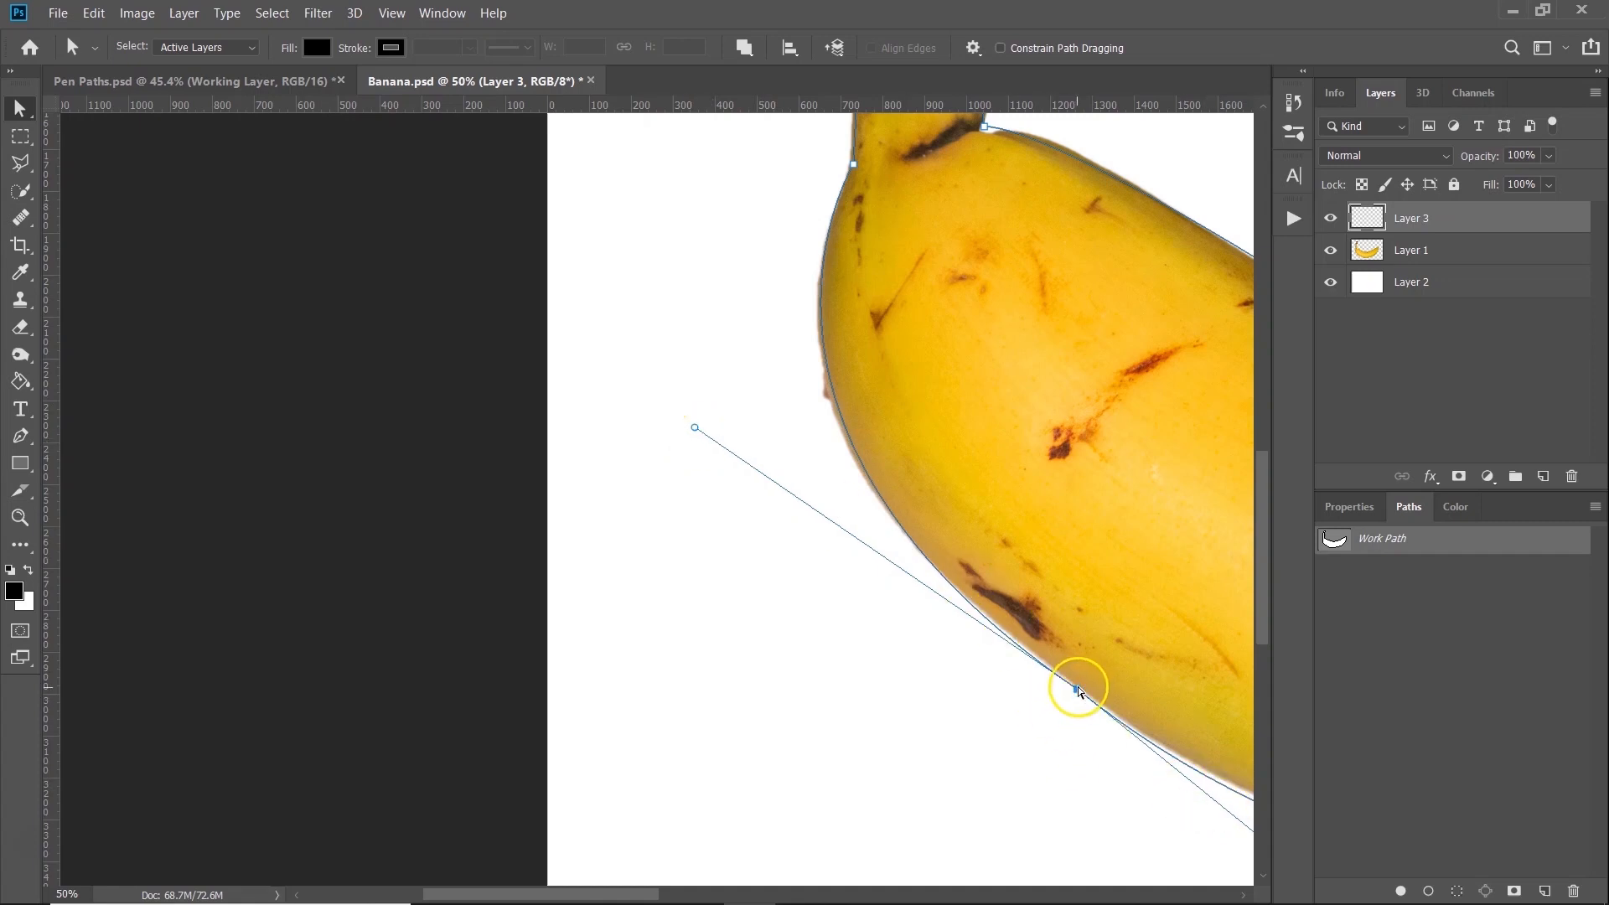
drag(1080, 695, 1085, 692)
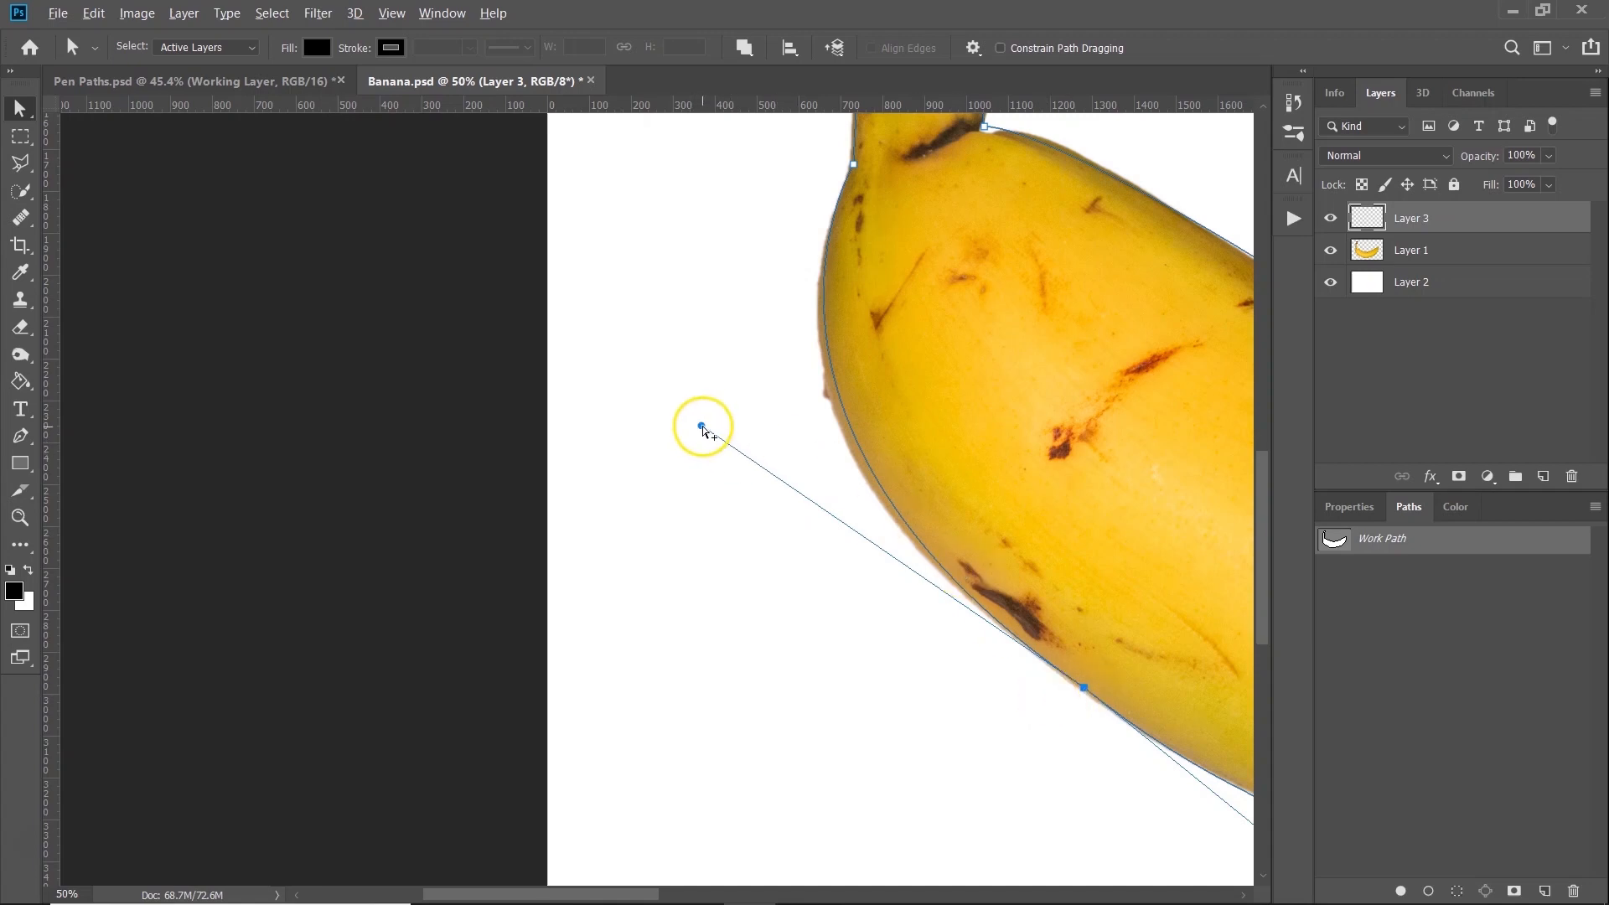
drag(701, 425, 687, 442)
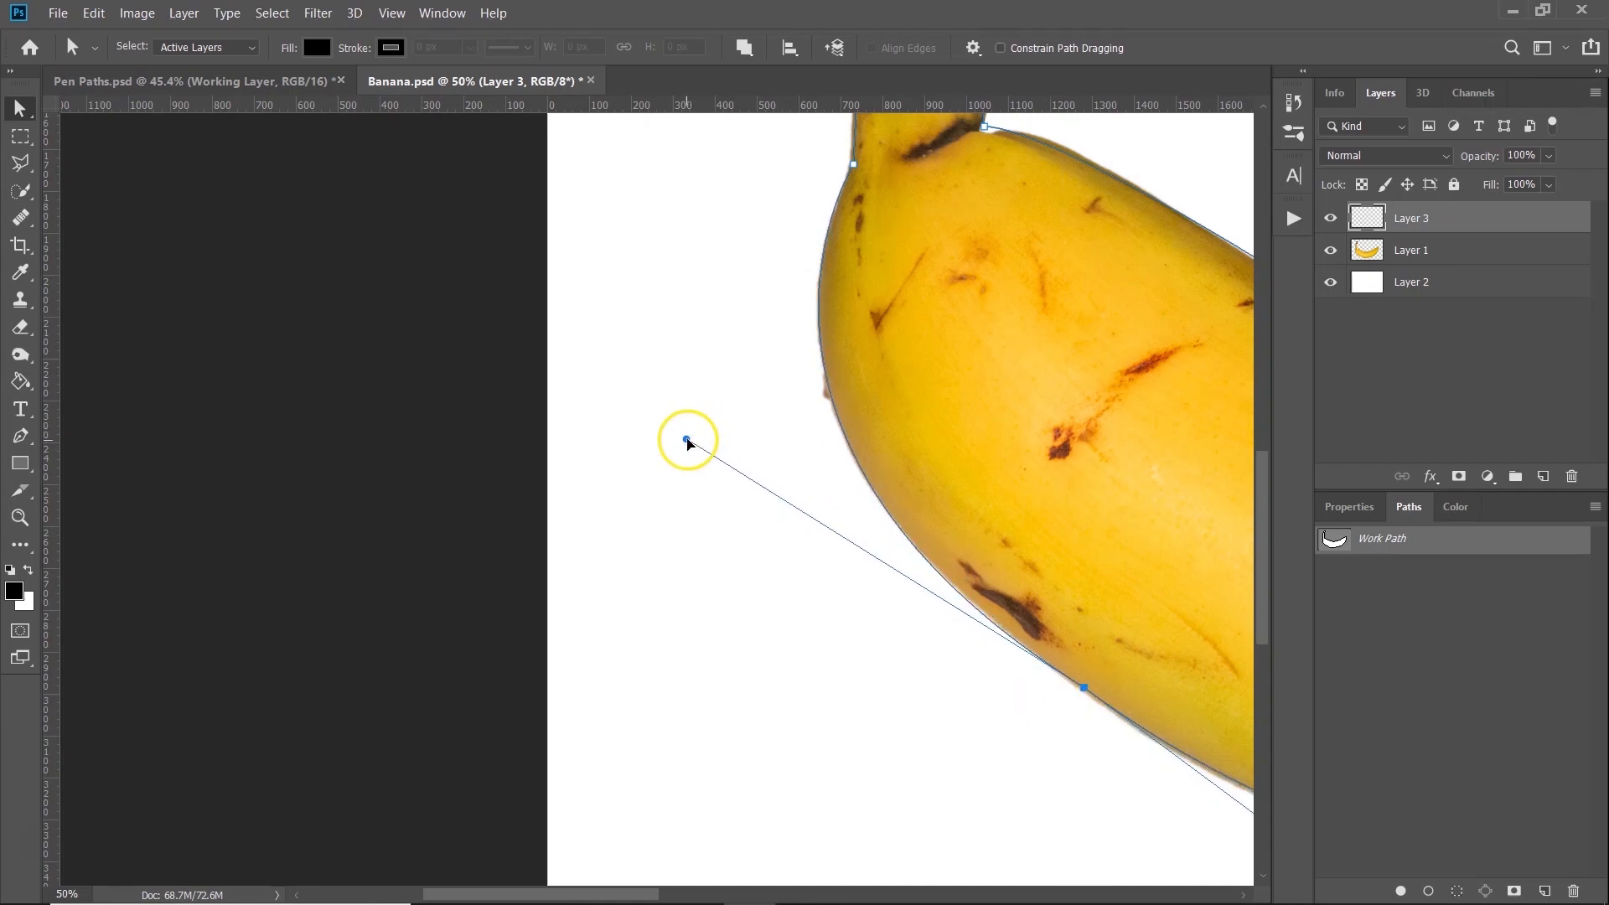
Adjust the anchor where the stem's inner edge meets the banana's body and angle its direction handle upward to fit the upper edge.
drag(1125, 323, 862, 603)
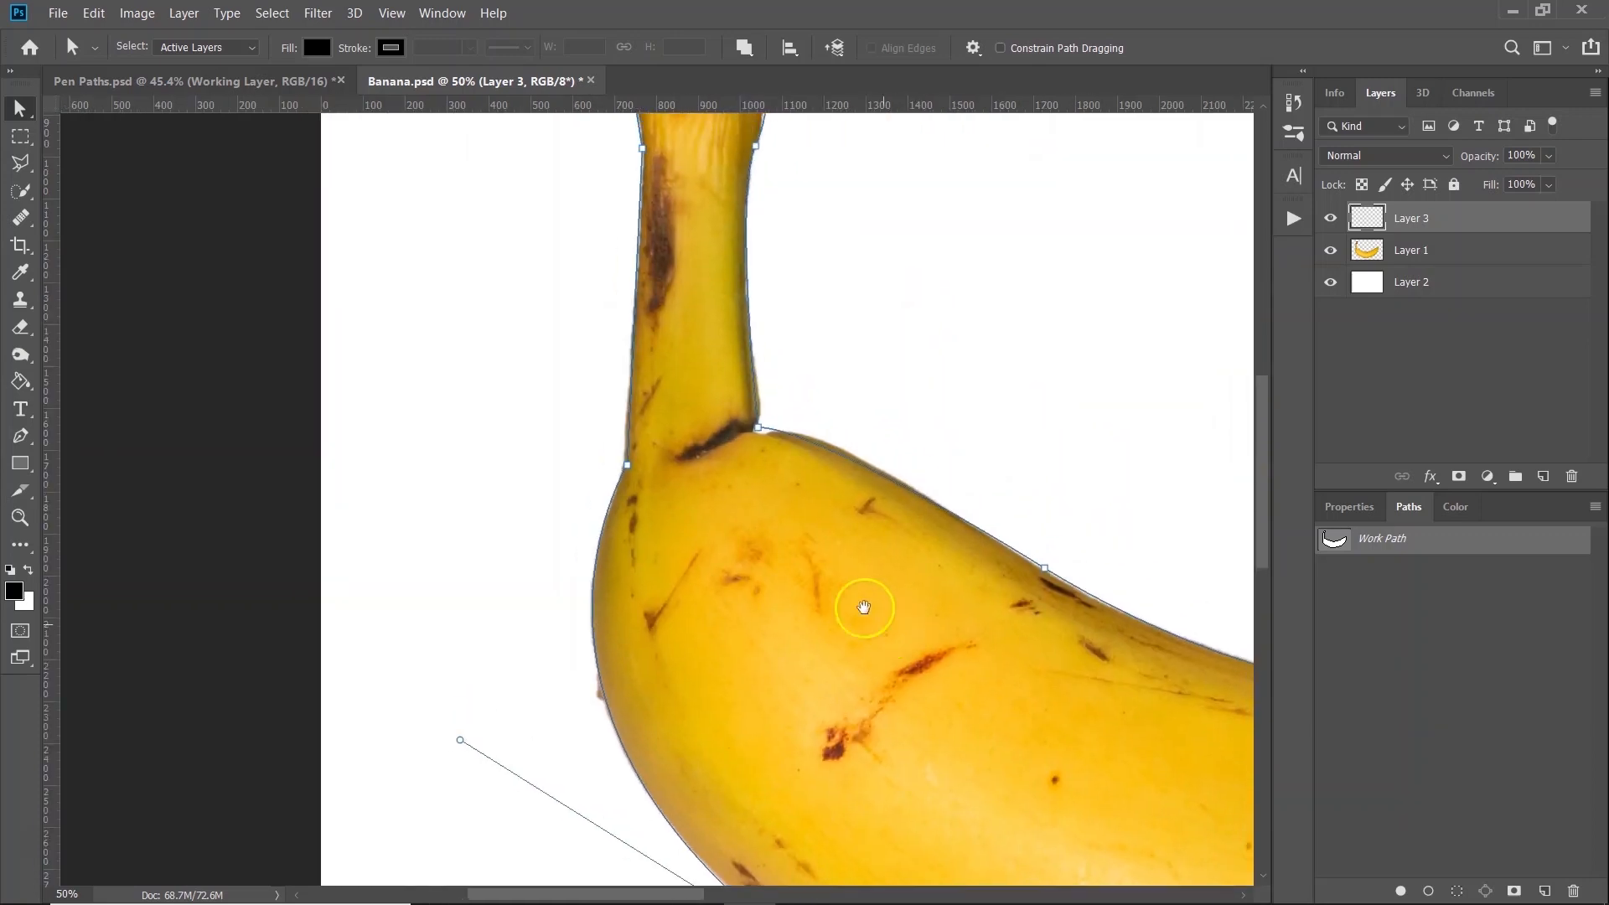
drag(726, 209, 730, 445)
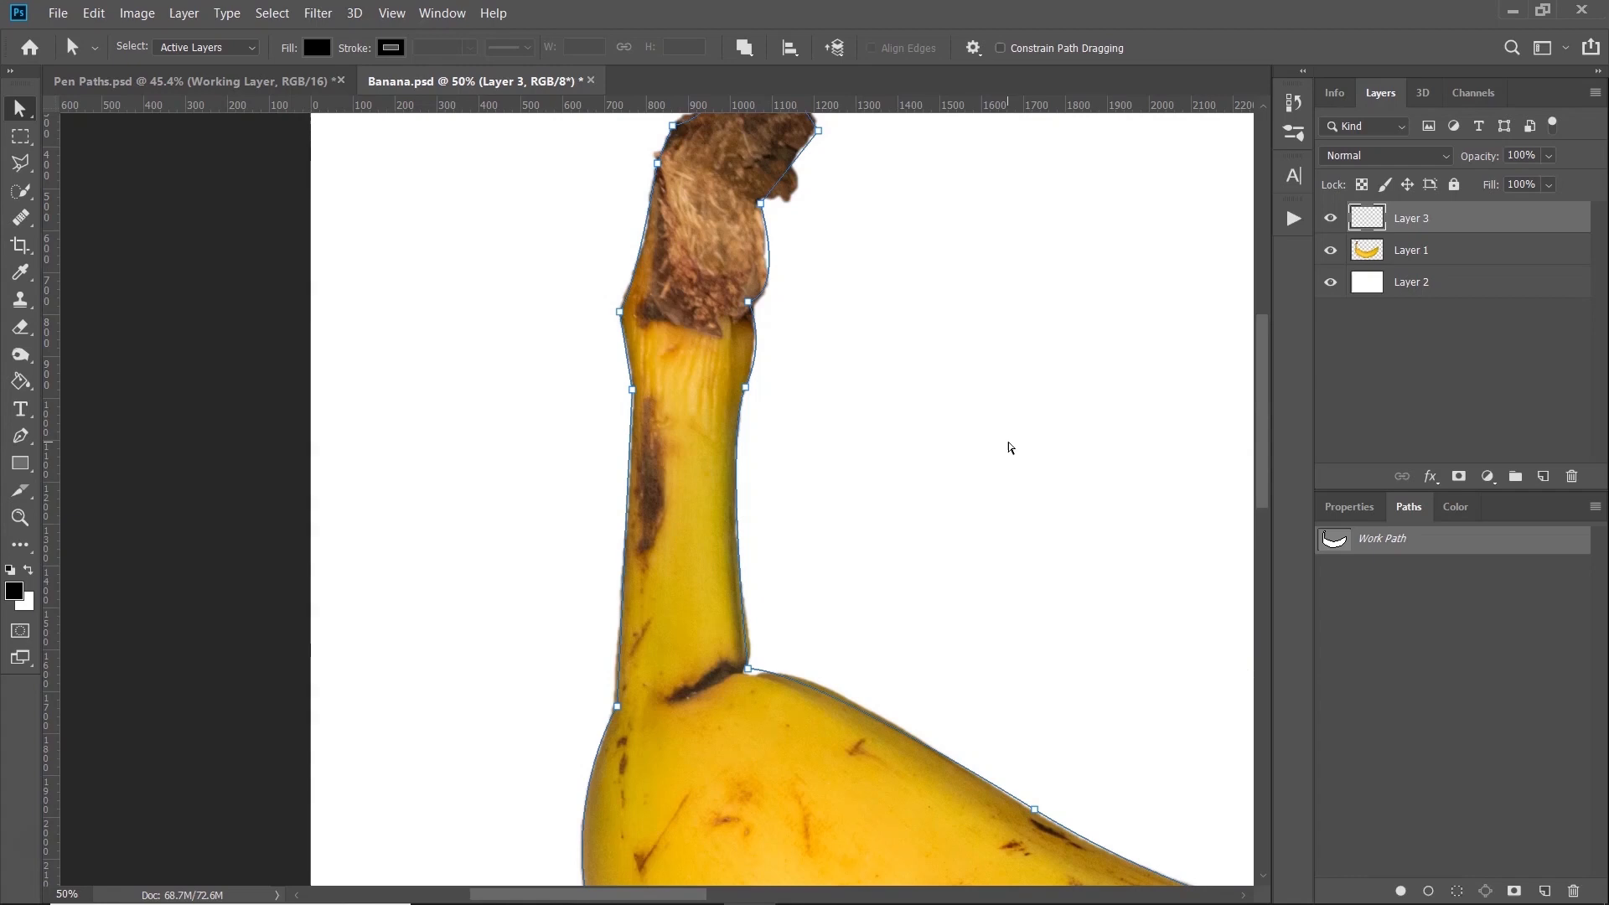
click(746, 668)
click(816, 681)
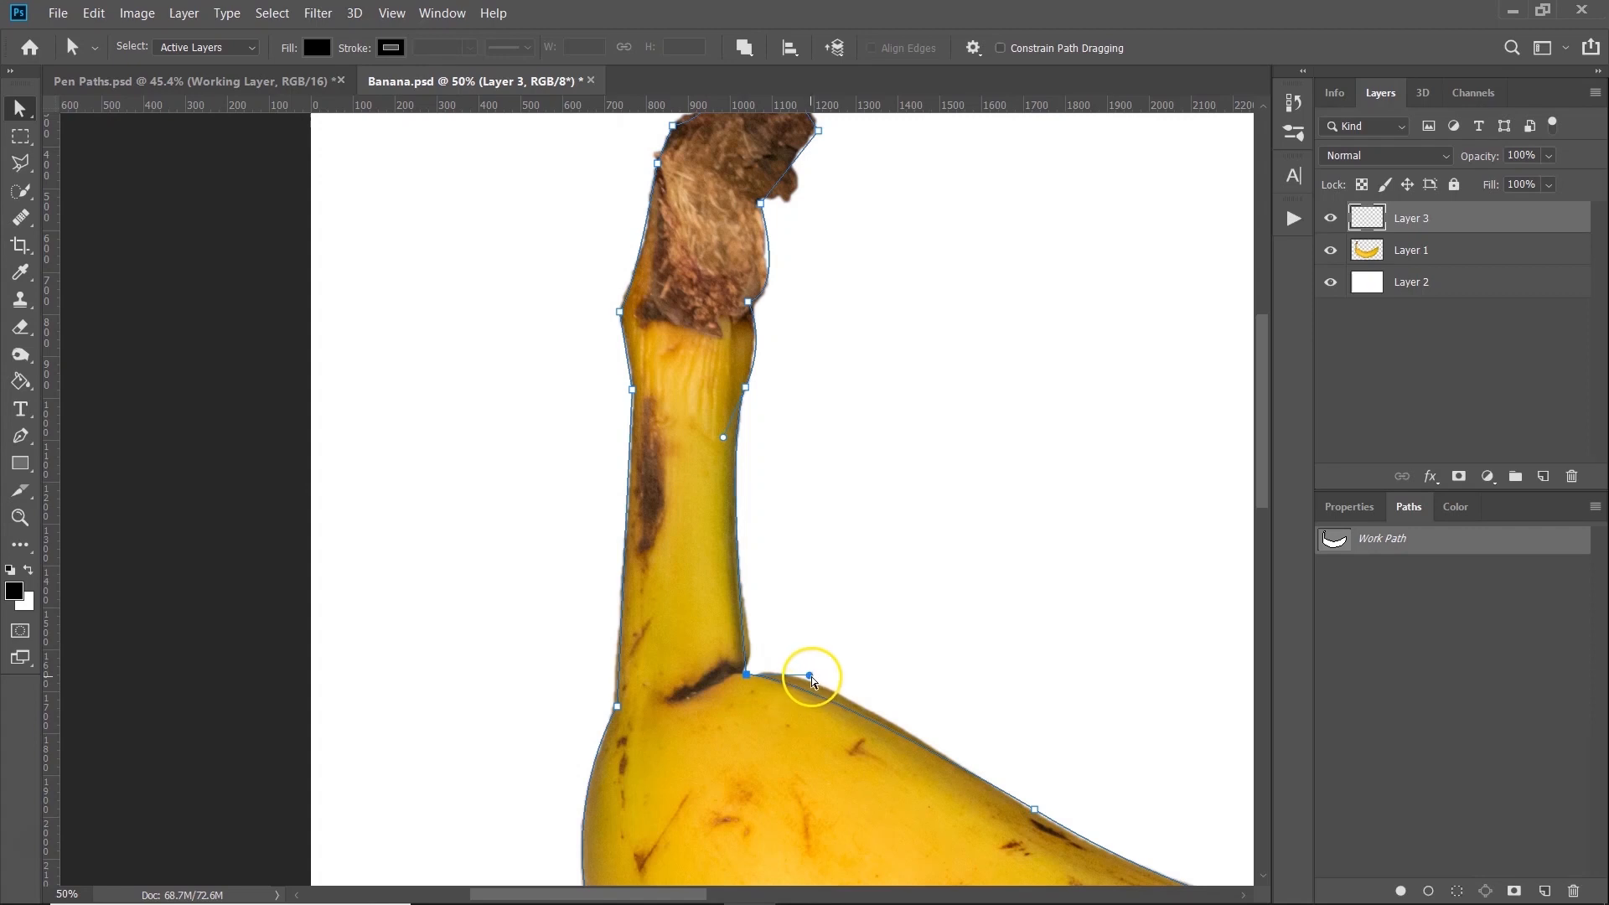
drag(811, 676, 818, 661)
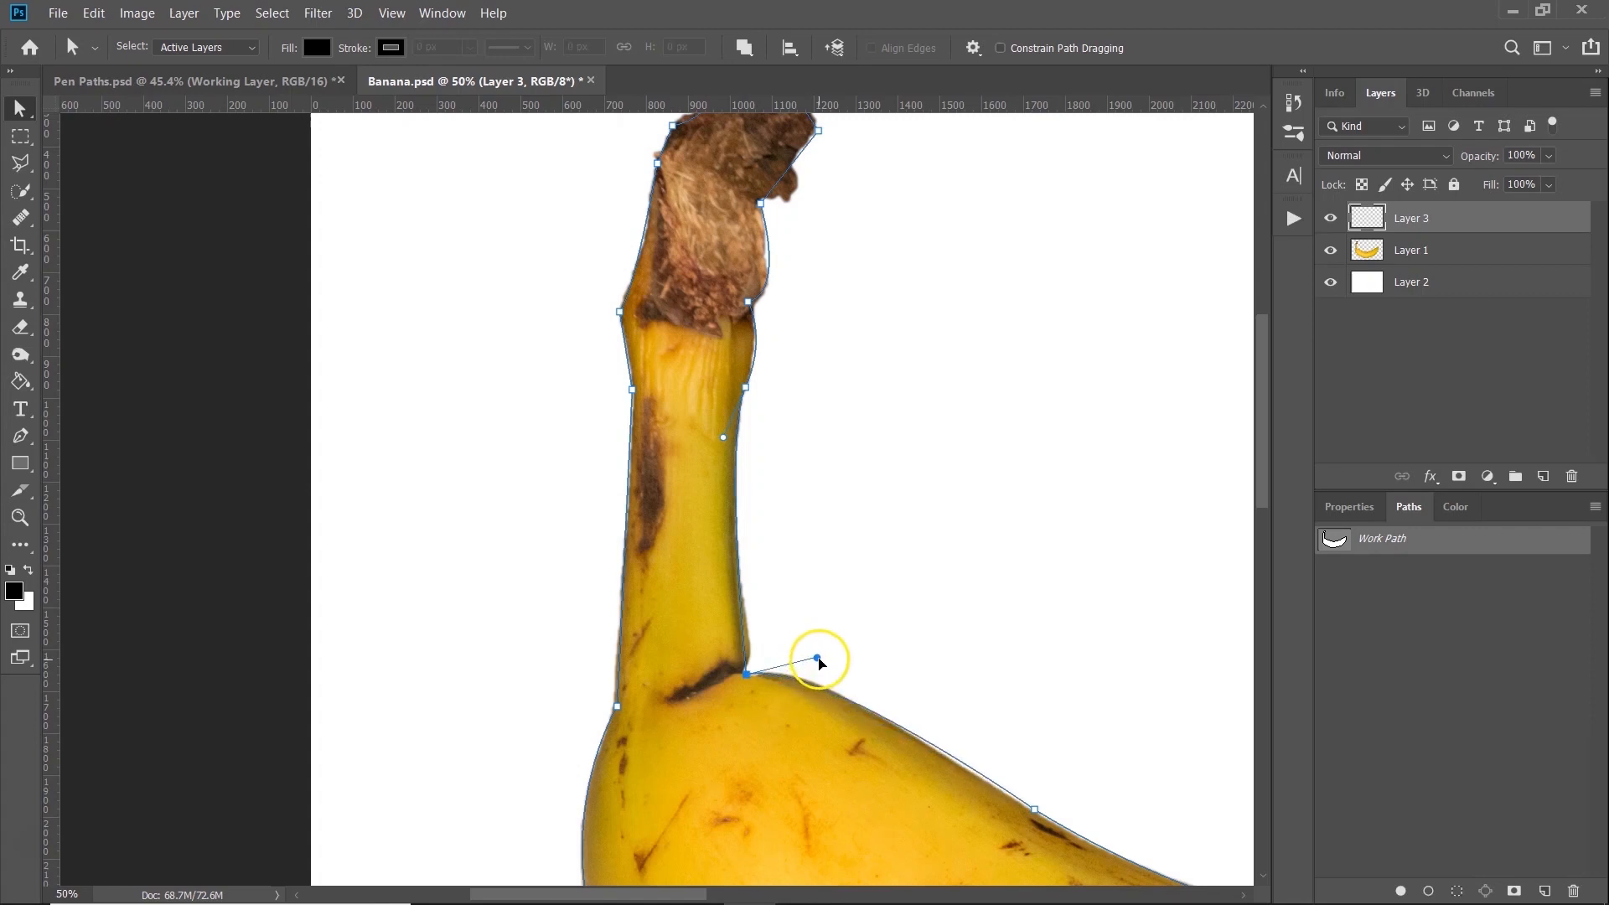
Stroke the finished banana work path on Layer 3 using the Brush tool without simulated pressure.
key(ctrl+0)
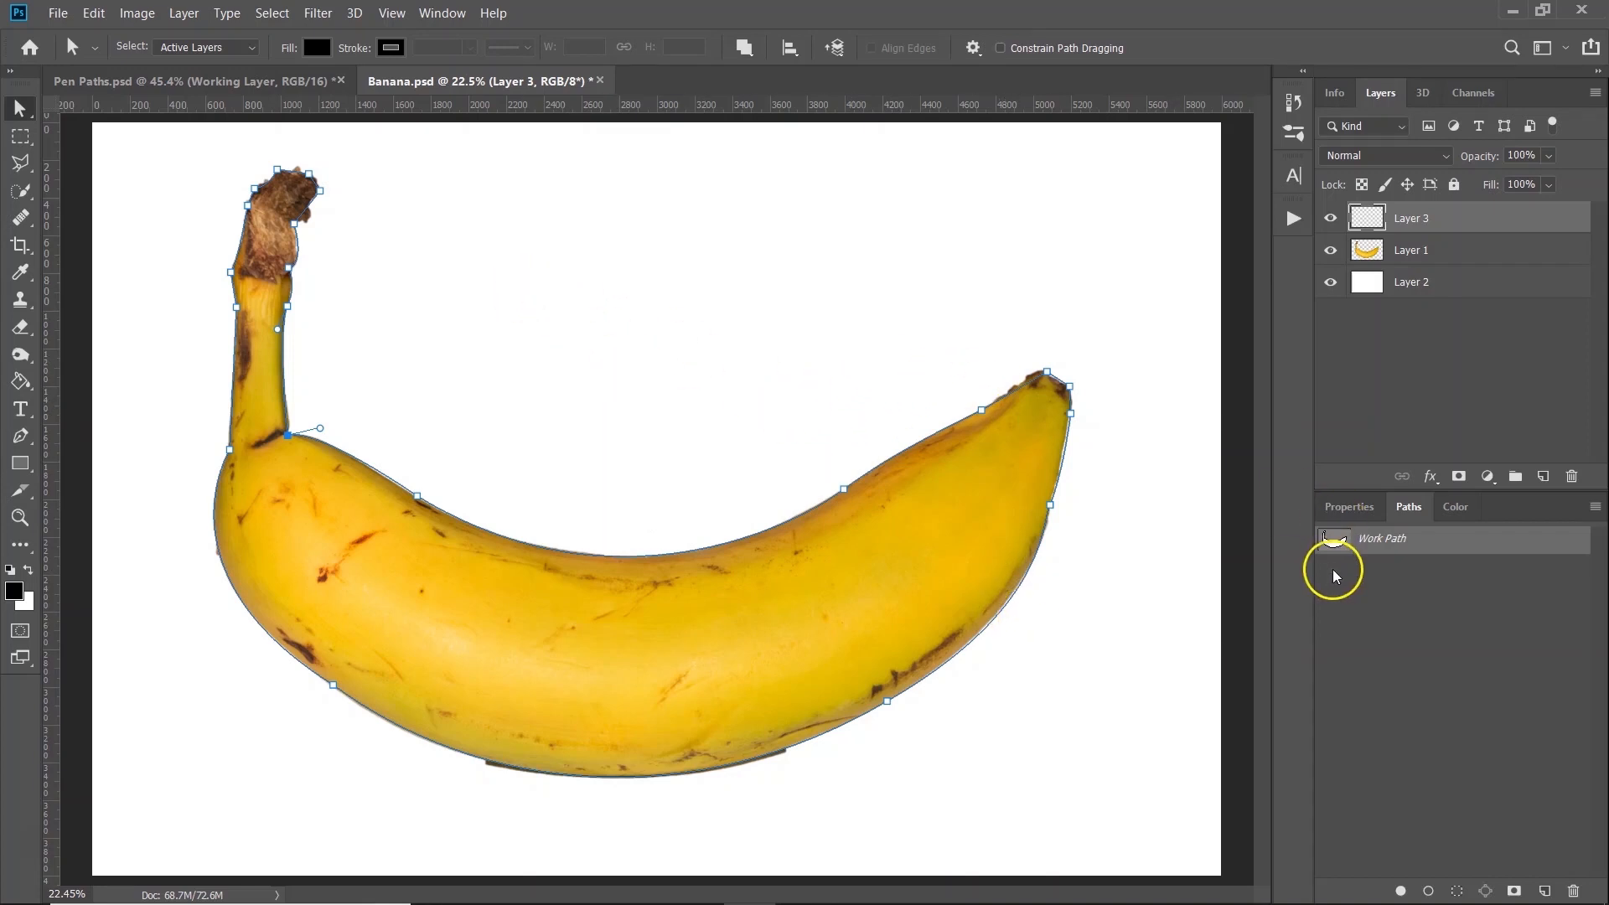
right_click(1457, 554)
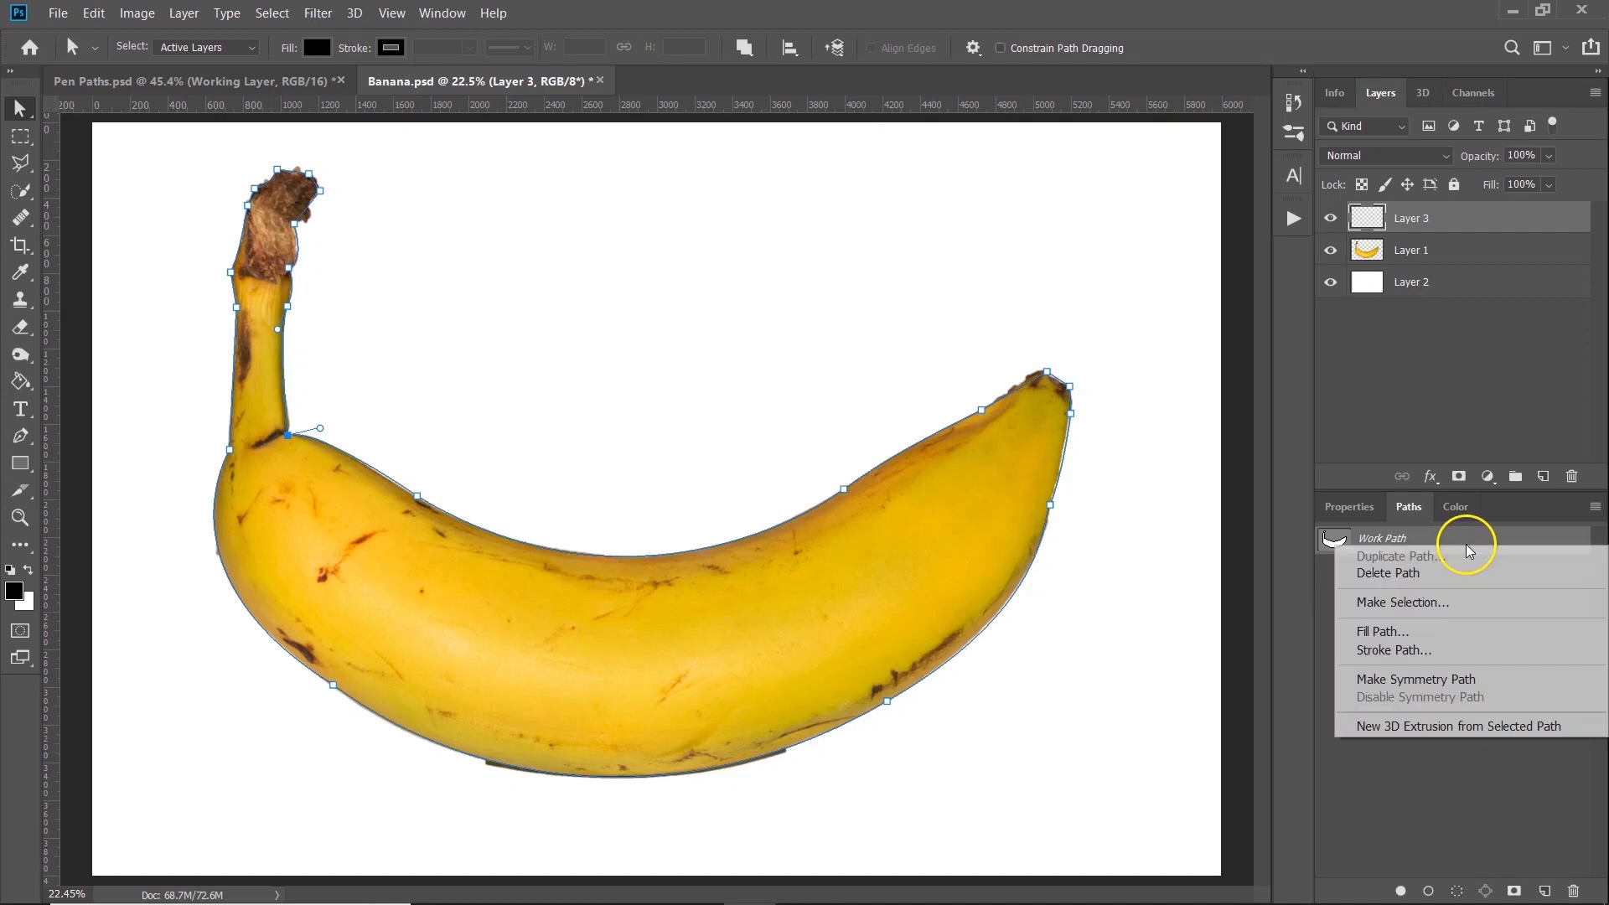
click(1409, 654)
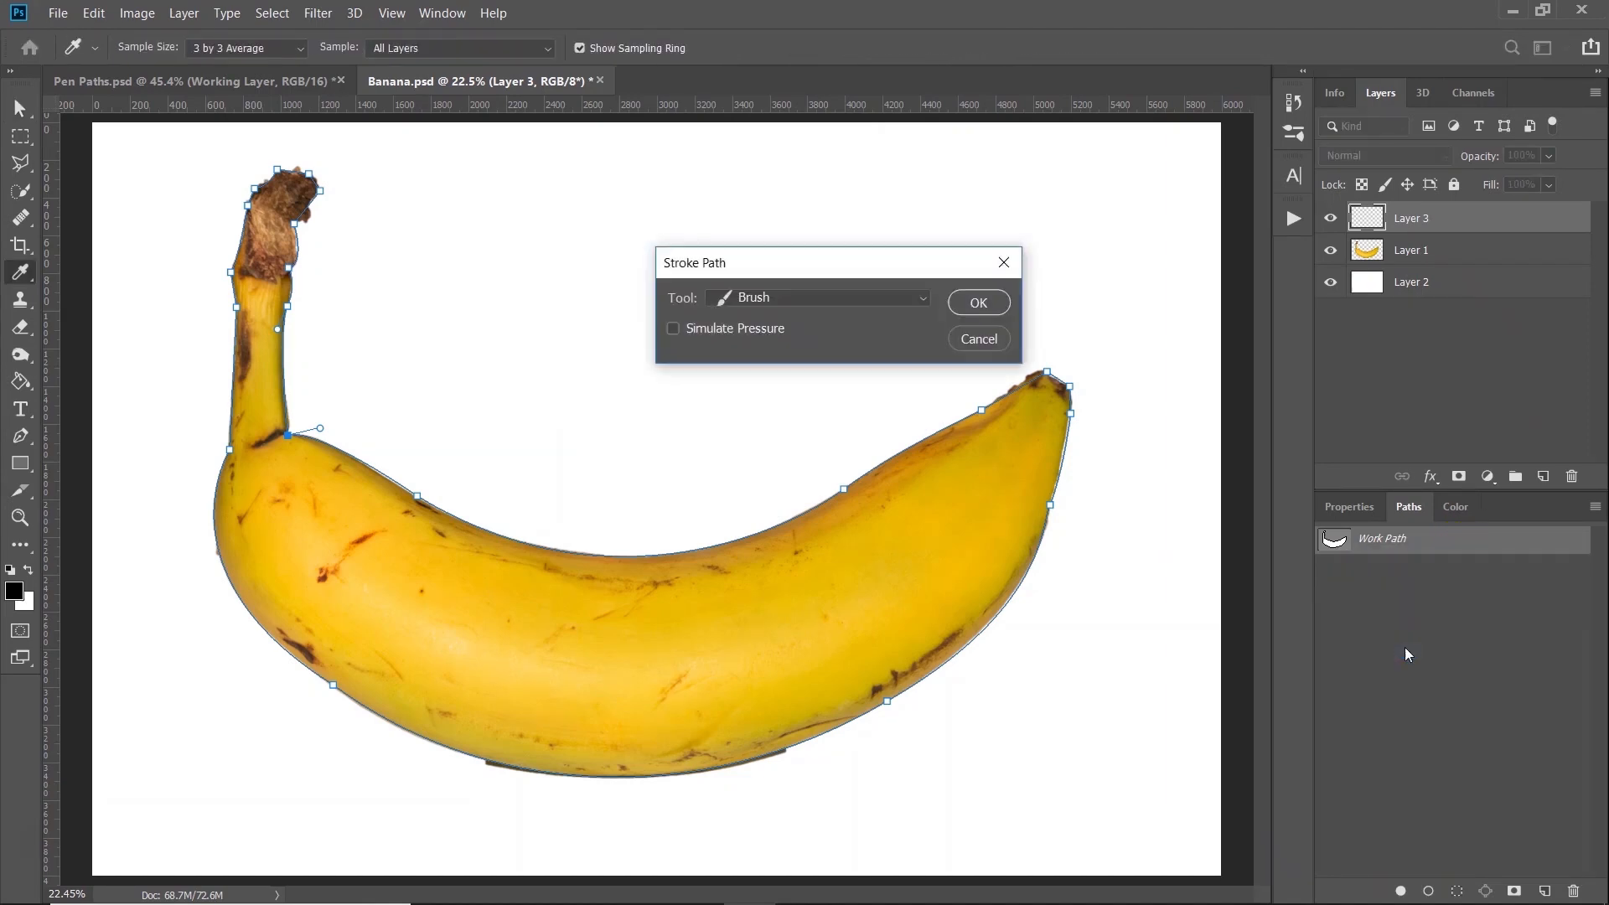
click(977, 302)
Deselect the layer and the work path, and hide the banana photo on Layer 1 to leave only the stroked outline.
click(1404, 419)
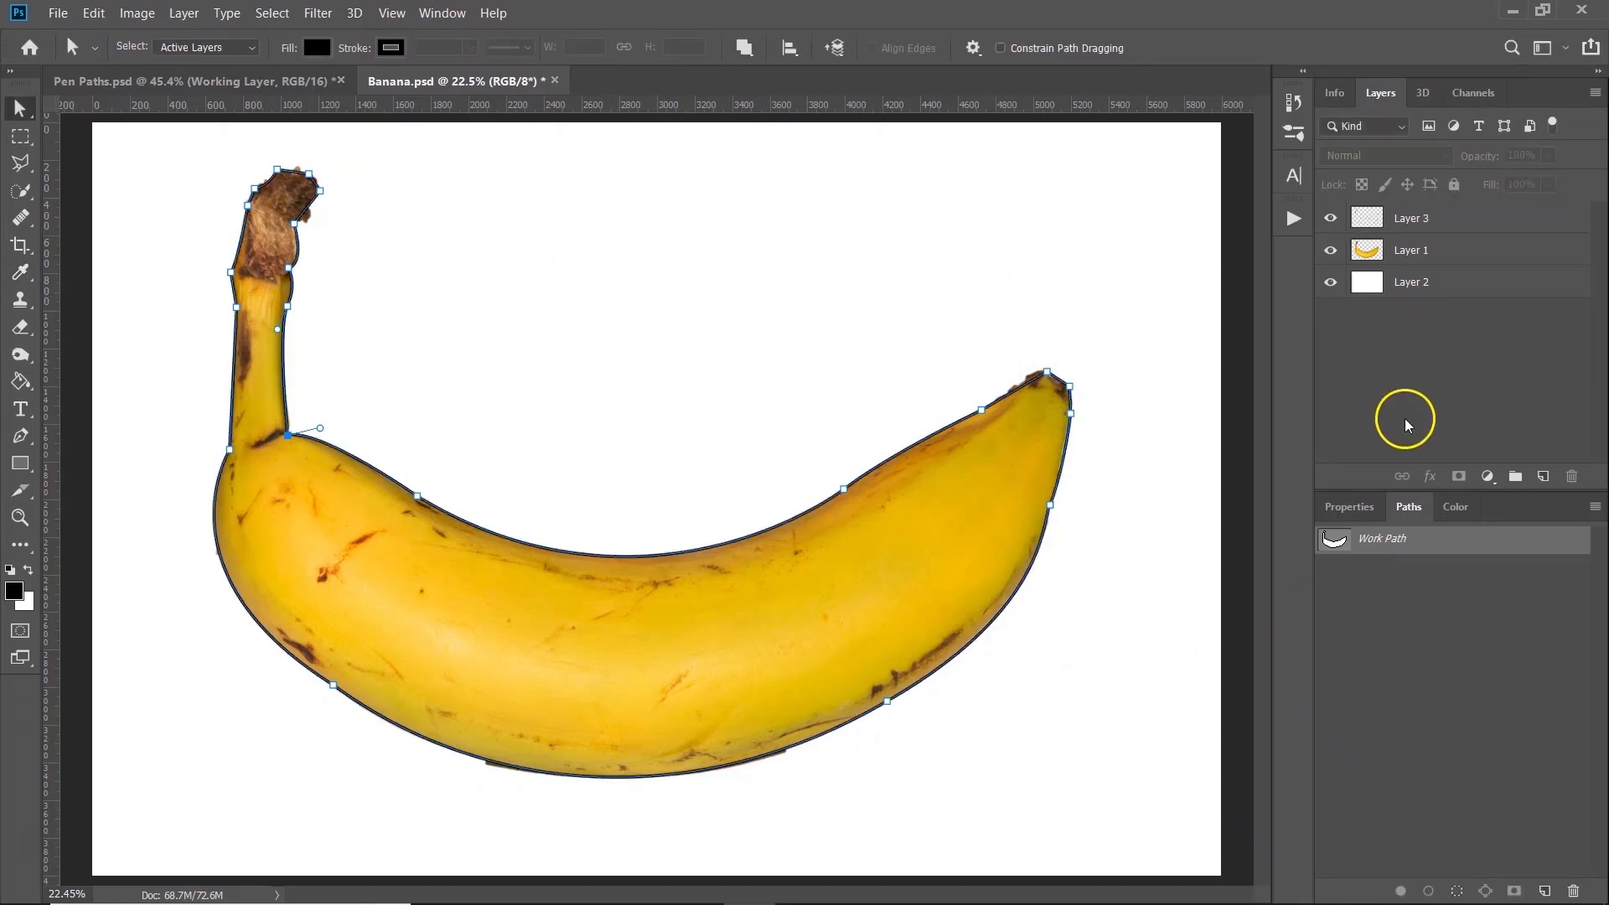
click(1429, 751)
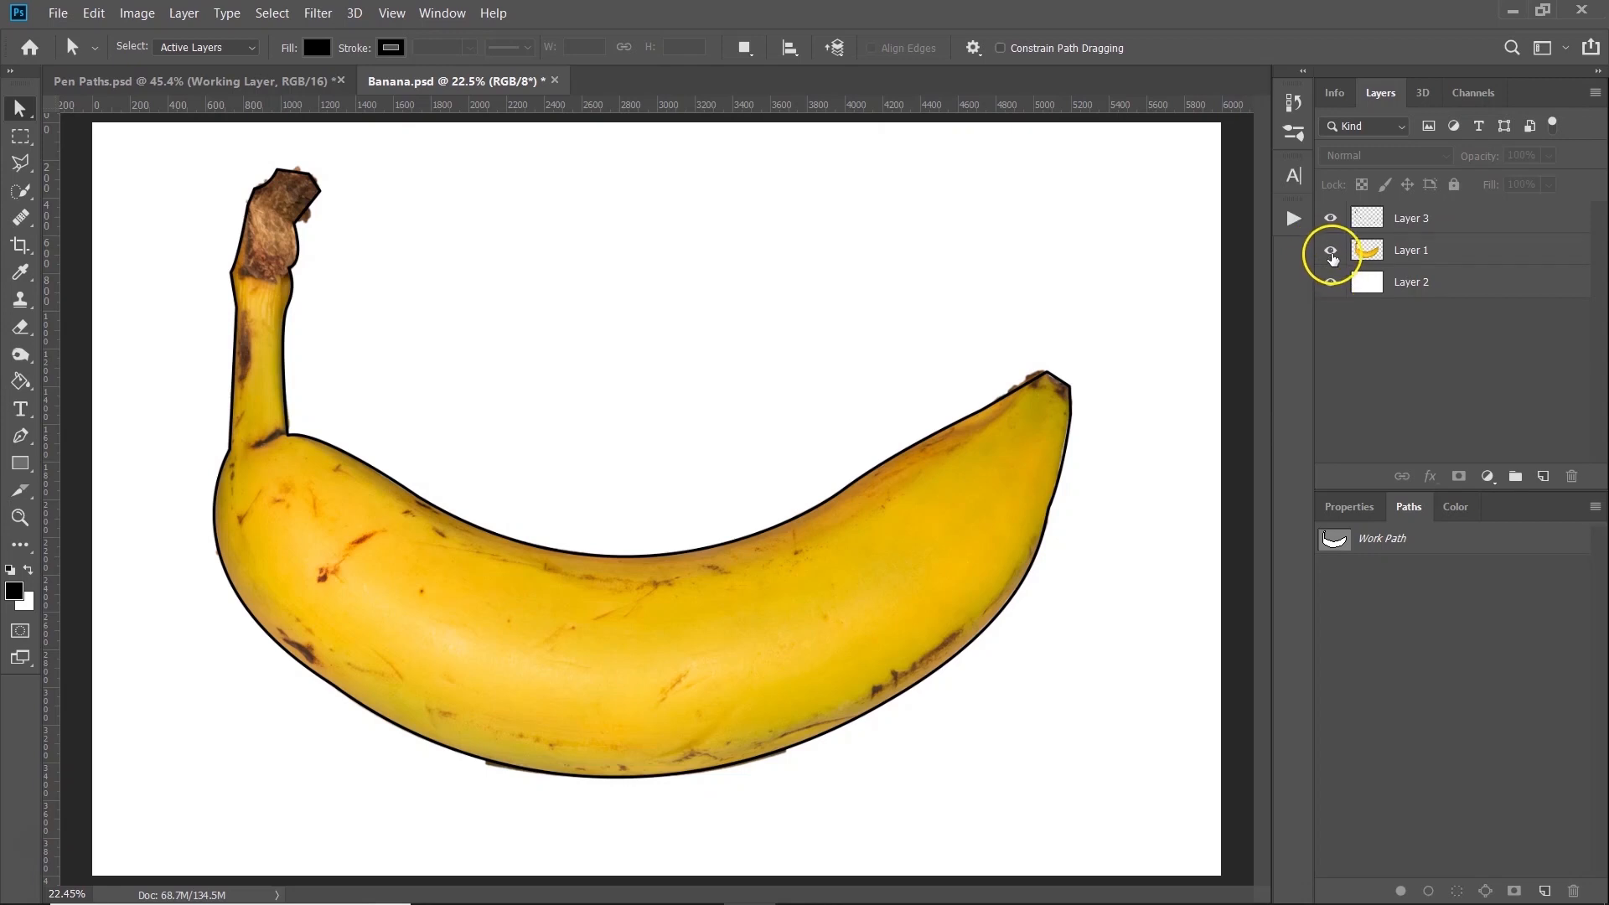
click(1329, 250)
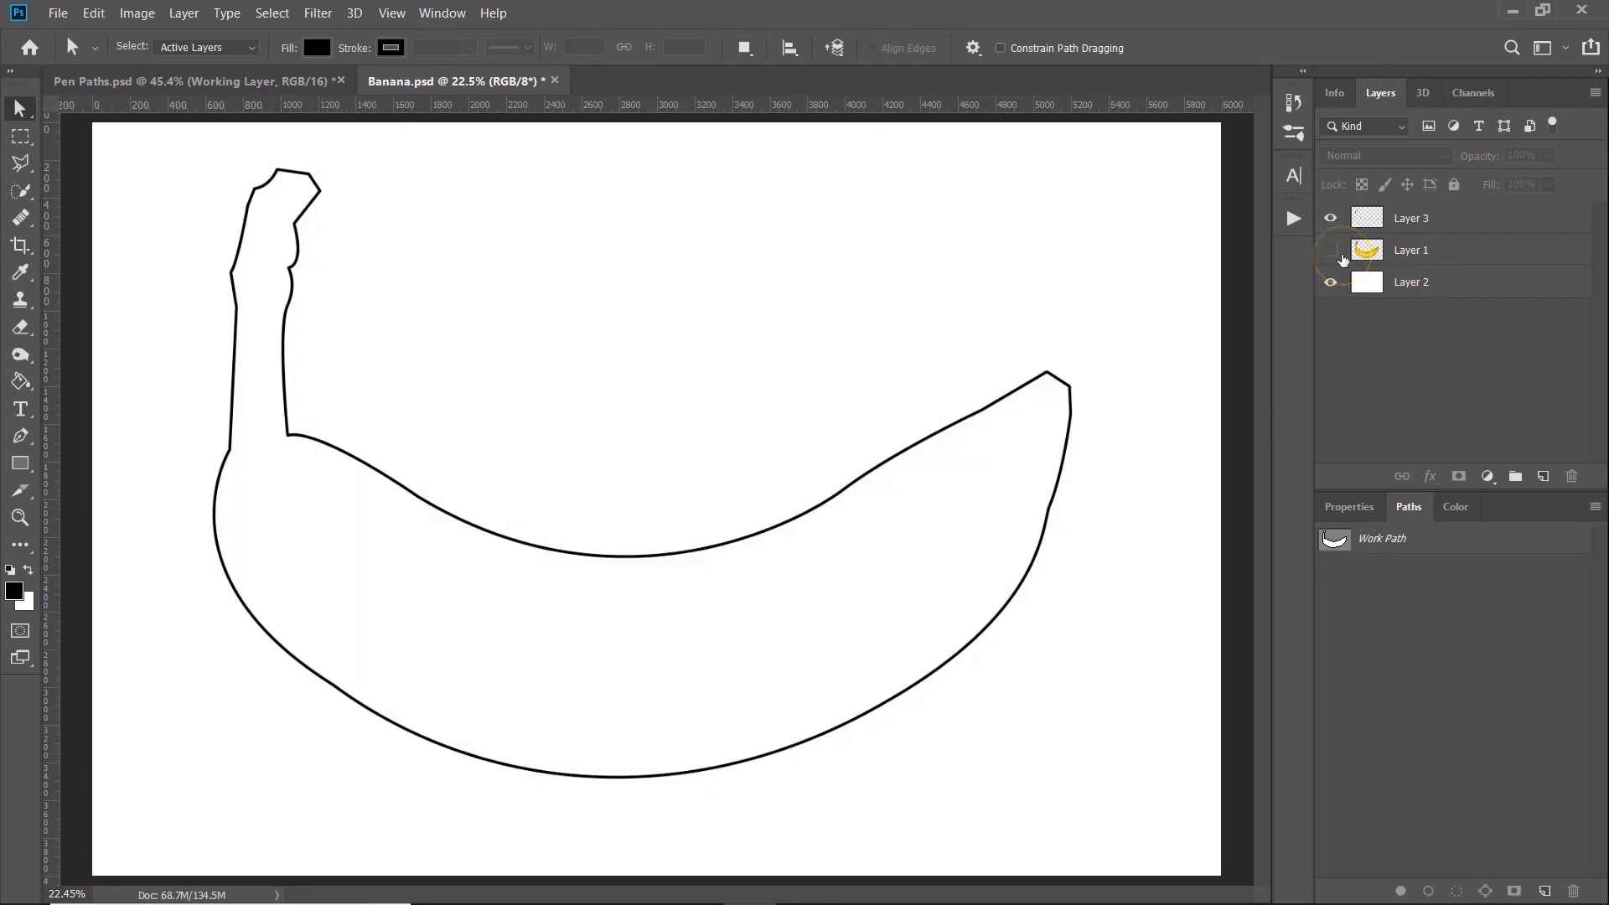